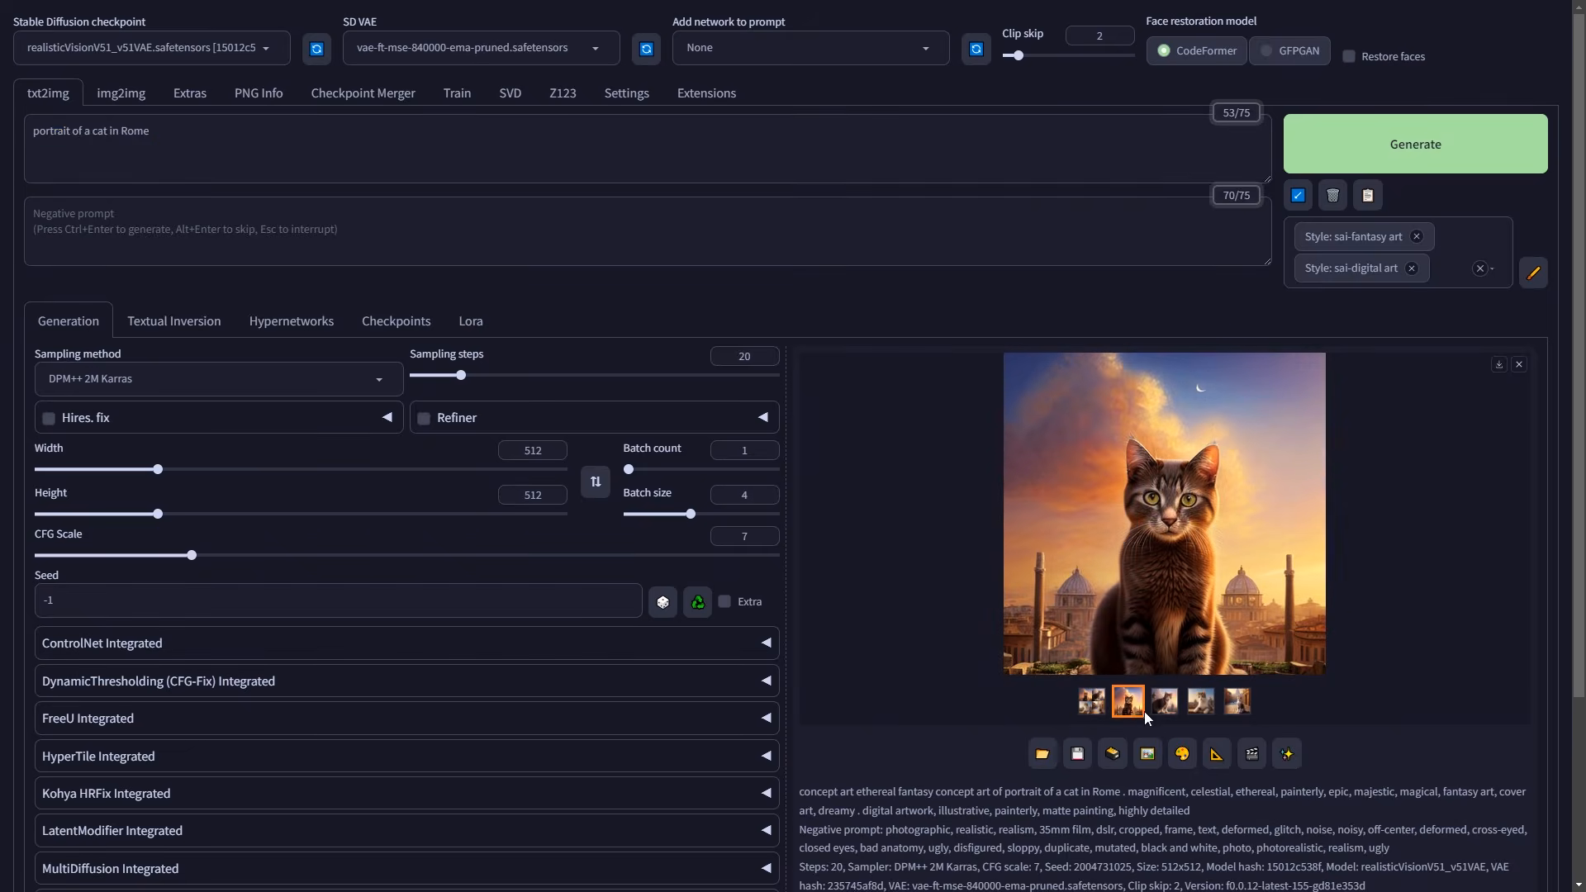
View the individual generated cat images in the gallery, ending on the batch's grid overview
{"action": "left_click", "coordinate": [1163, 708]}
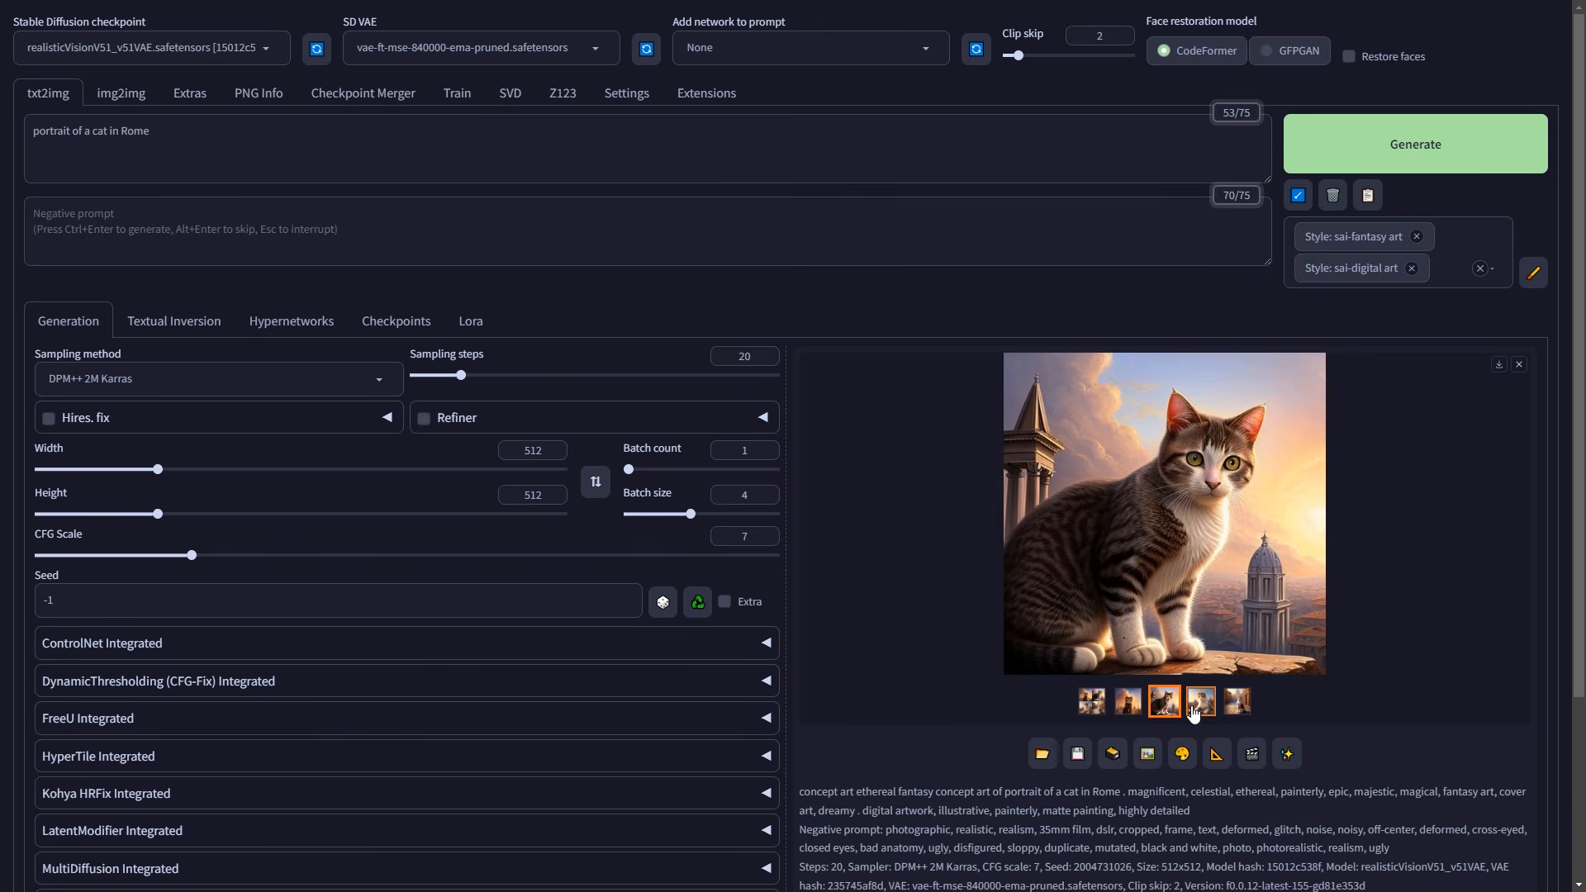
{"action": "left_click", "coordinate": [1195, 706]}
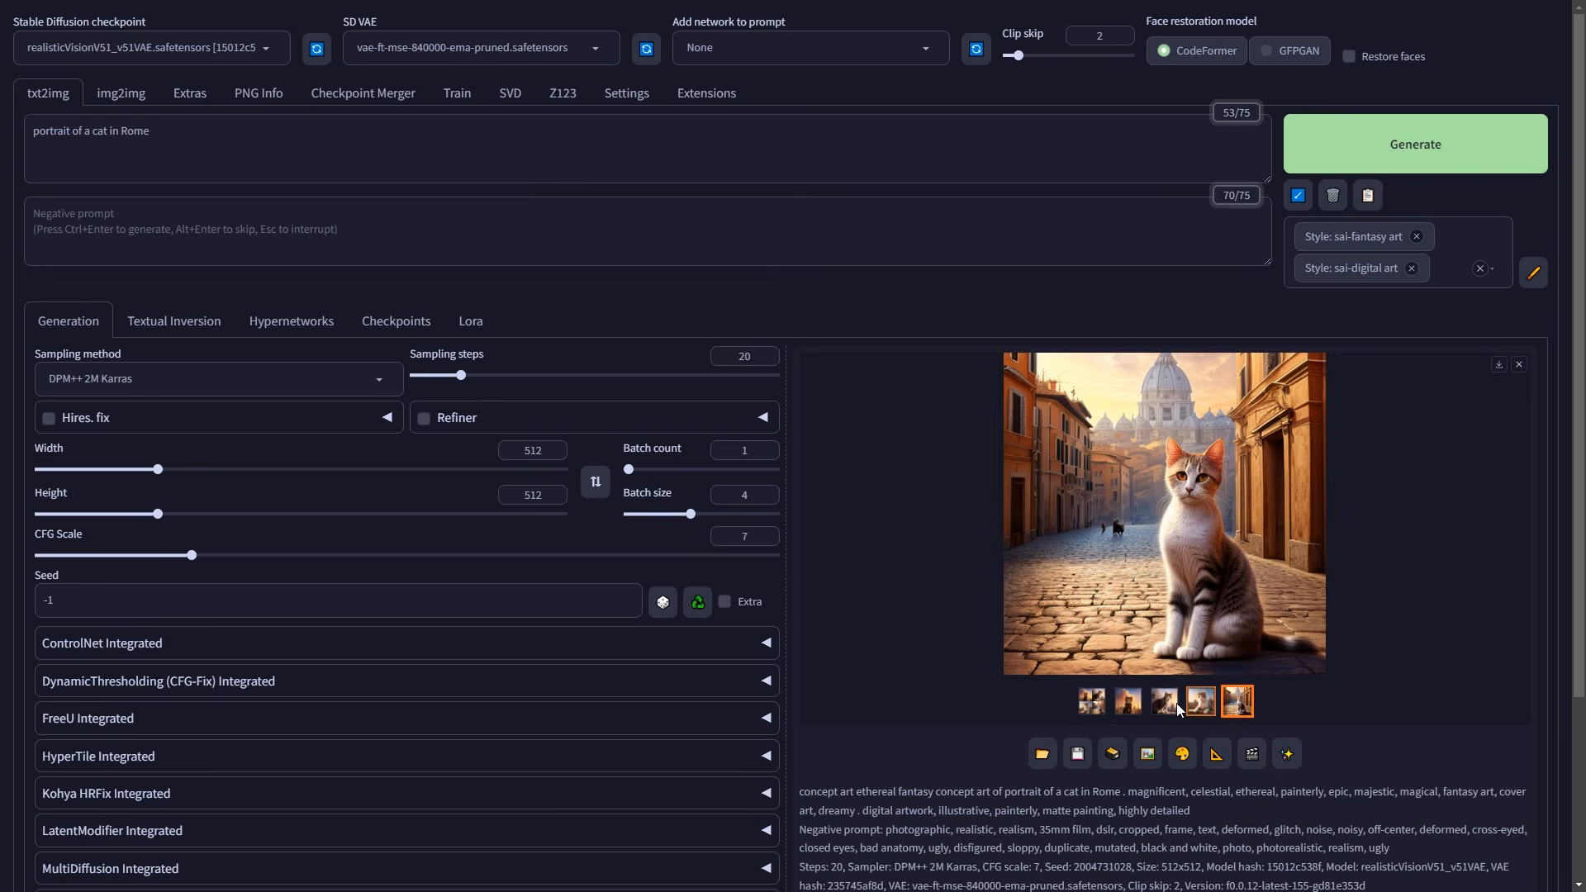
{"action": "left_click", "coordinate": [1091, 702]}
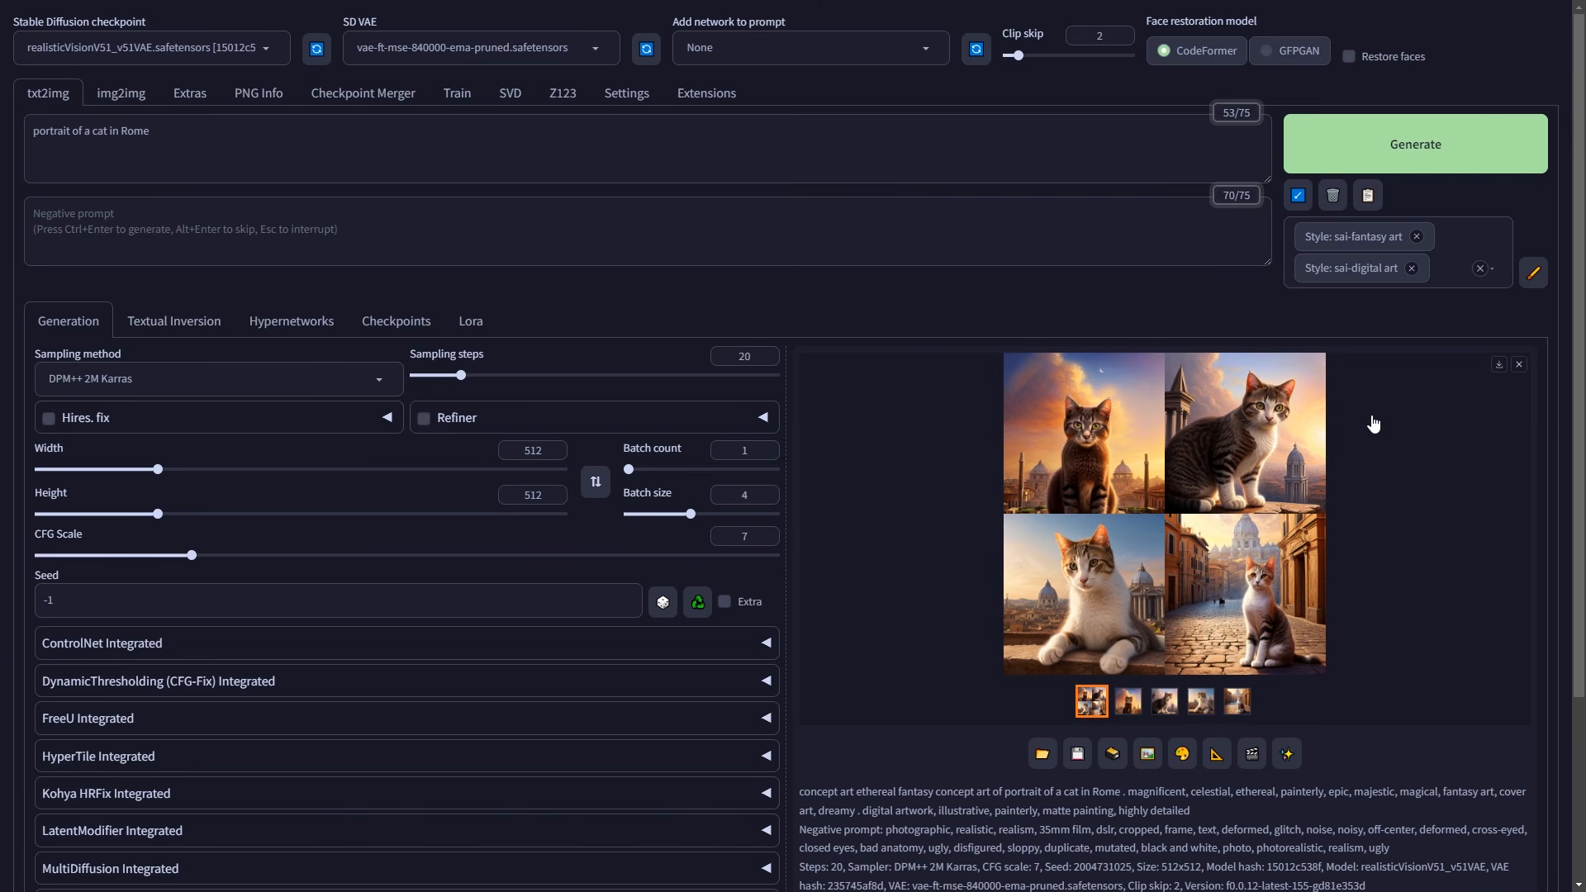
Enable shared attention in batch for StyleAlign Integrated and generate the cat images again
{"action": "scroll", "coordinate": [496, 413], "scroll_direction": "down", "scroll_amount": 3}
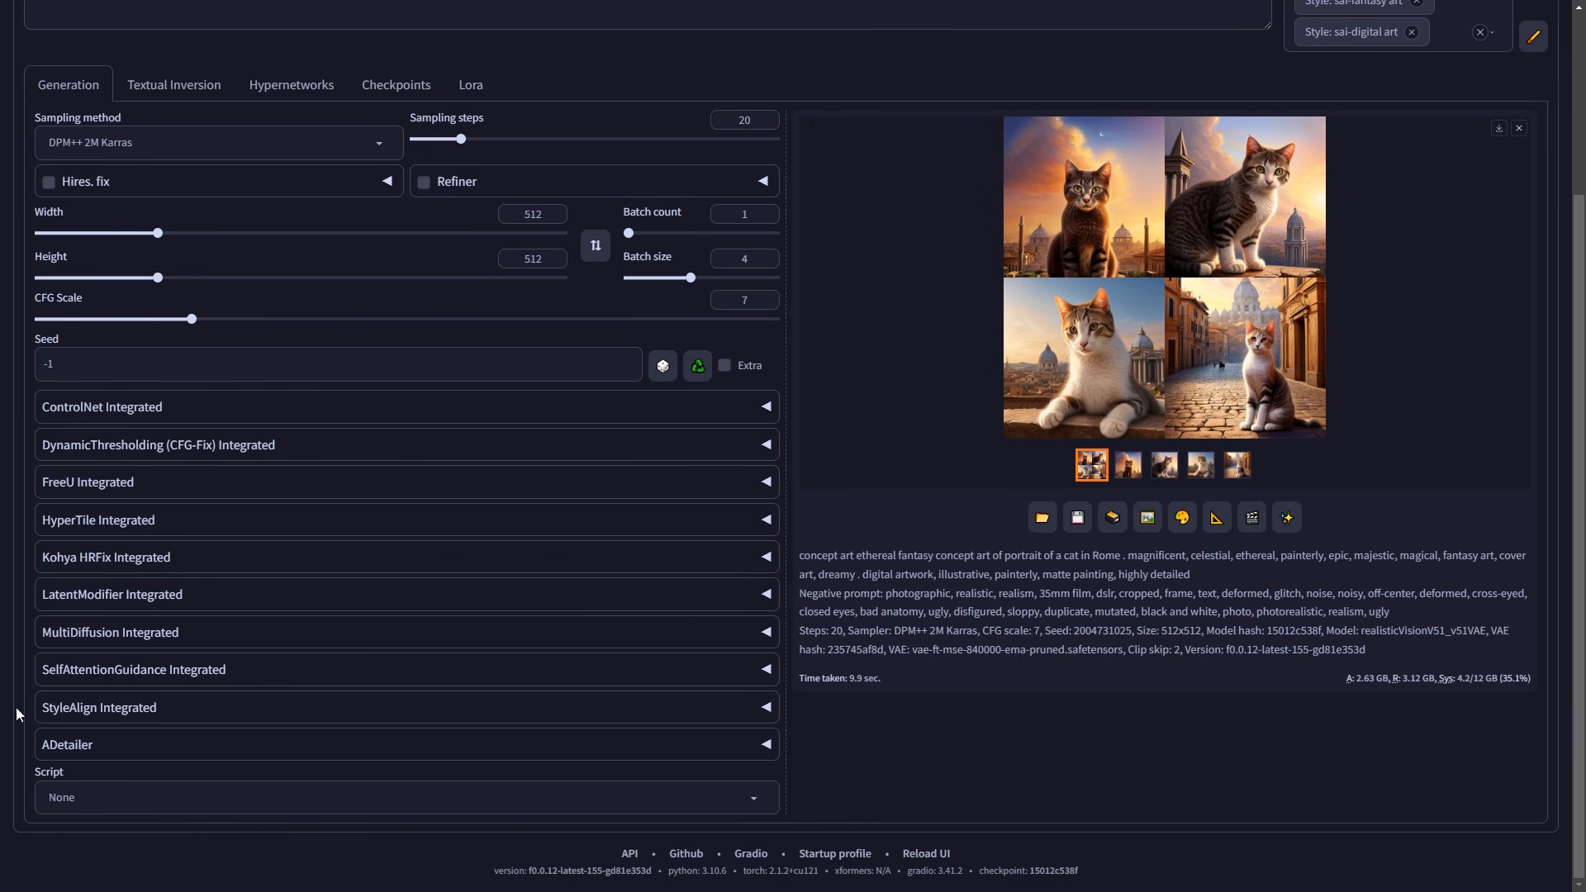
{"action": "left_click", "coordinate": [115, 708]}
{"action": "left_click", "coordinate": [51, 742]}
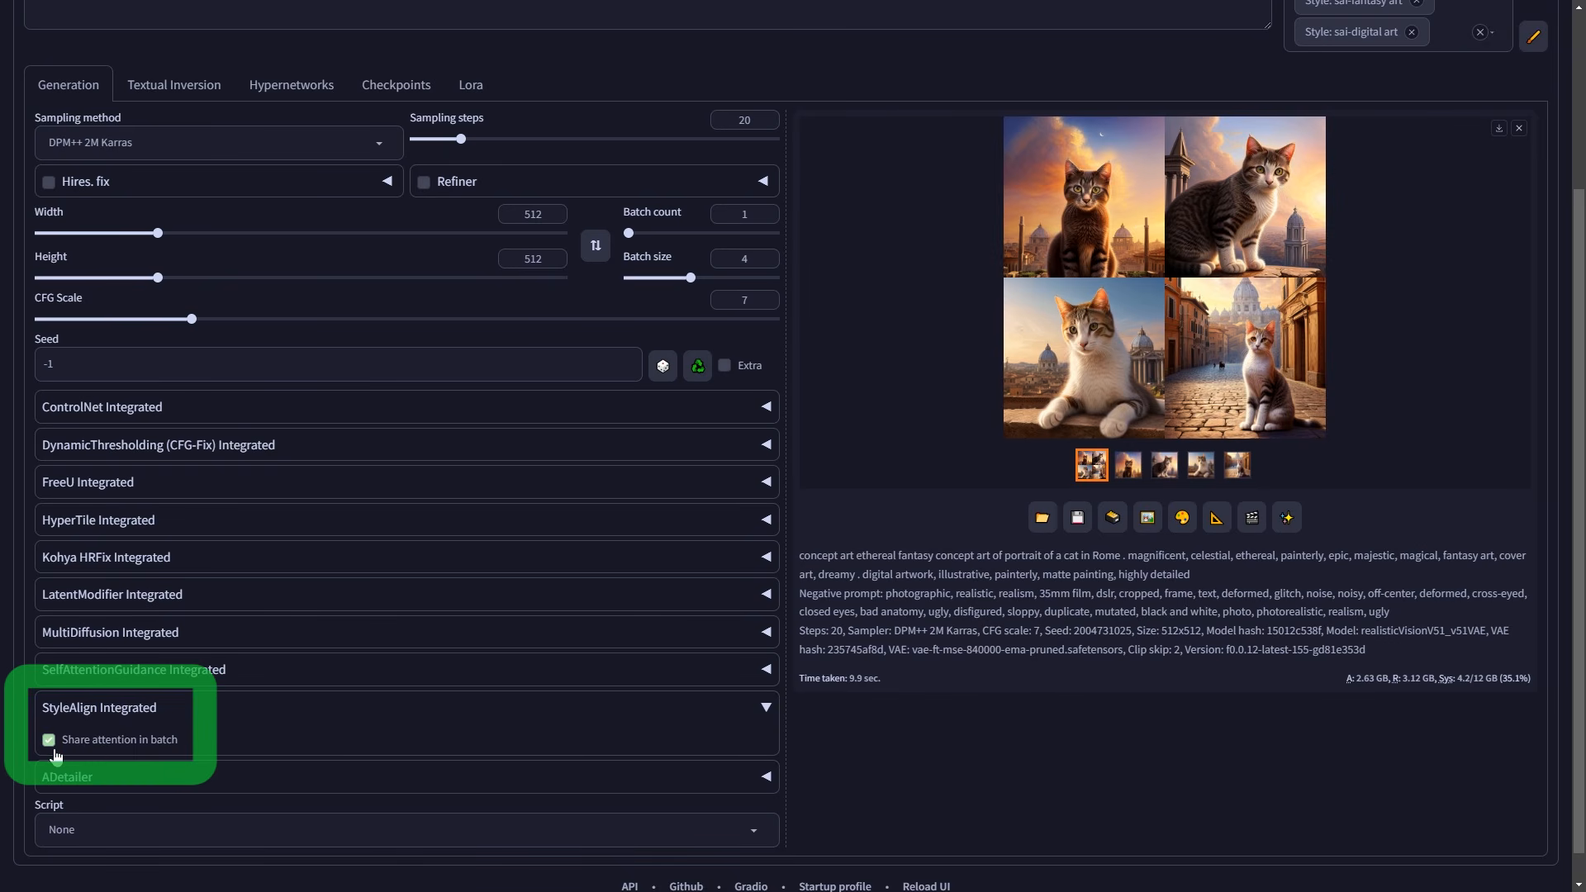
{"action": "scroll", "coordinate": [599, 674], "scroll_direction": "up", "scroll_amount": 3}
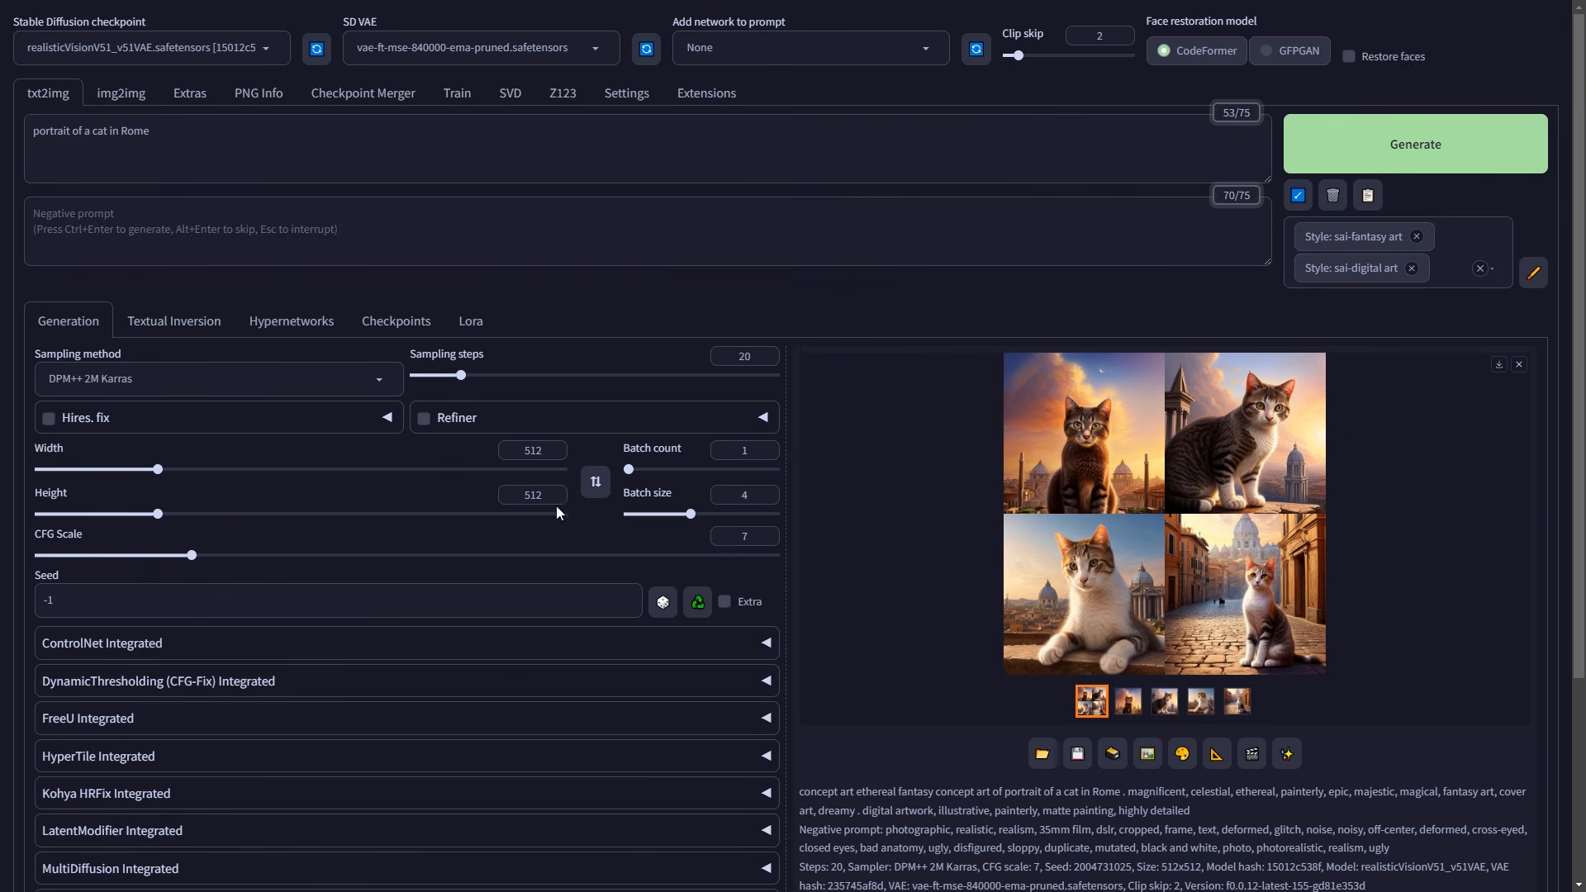
{"action": "left_click", "coordinate": [1413, 153]}
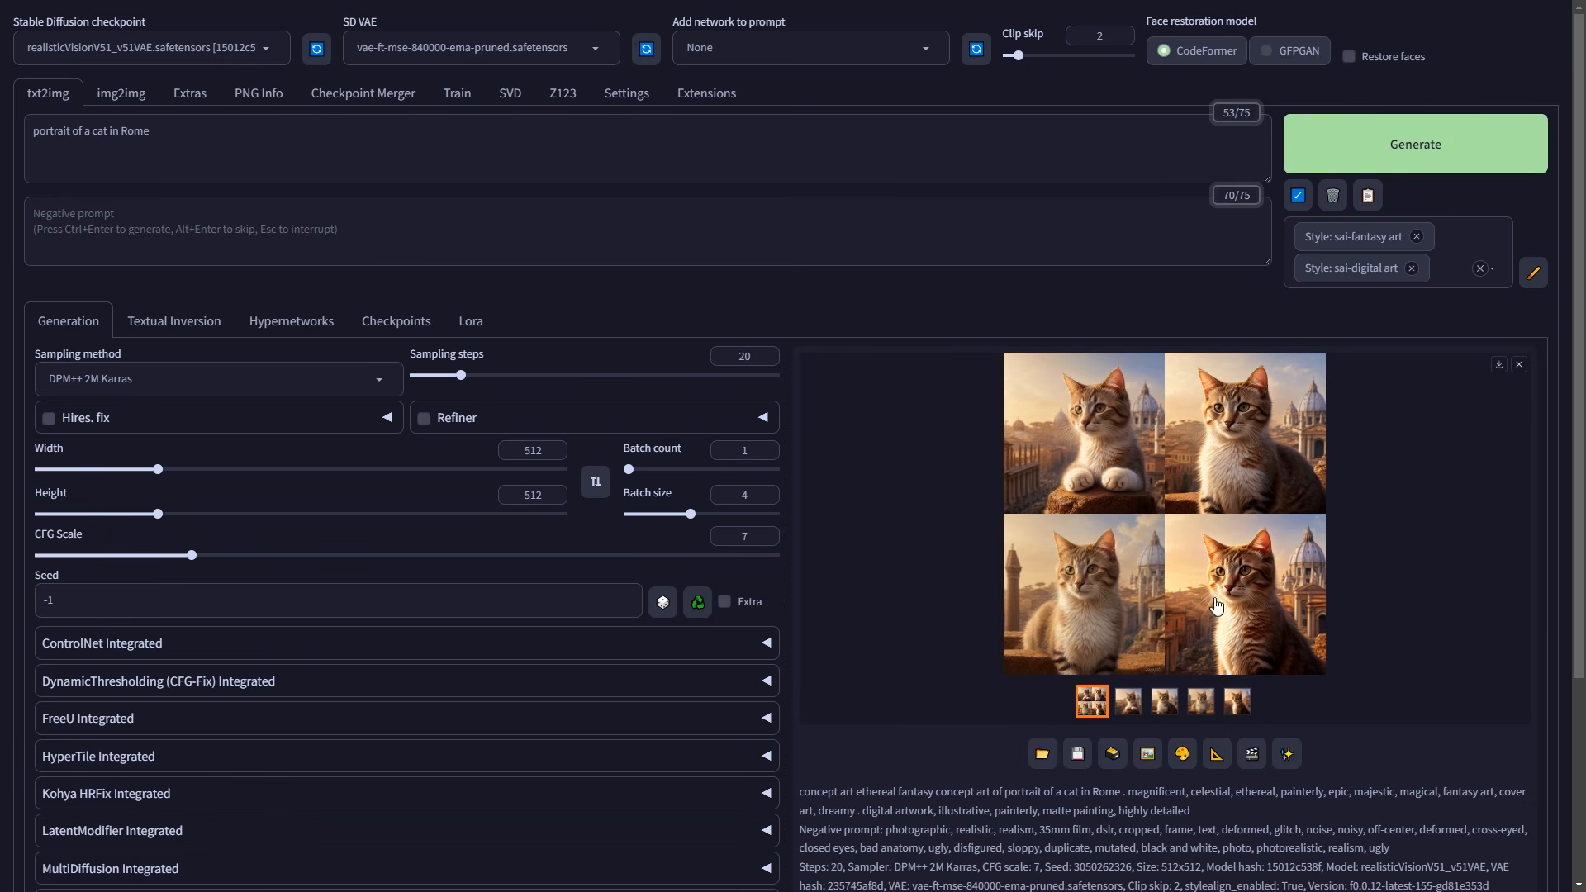
View each cat image of the StyleAlign batch individually to compare their style and composition
{"action": "left_click", "coordinate": [1128, 701]}
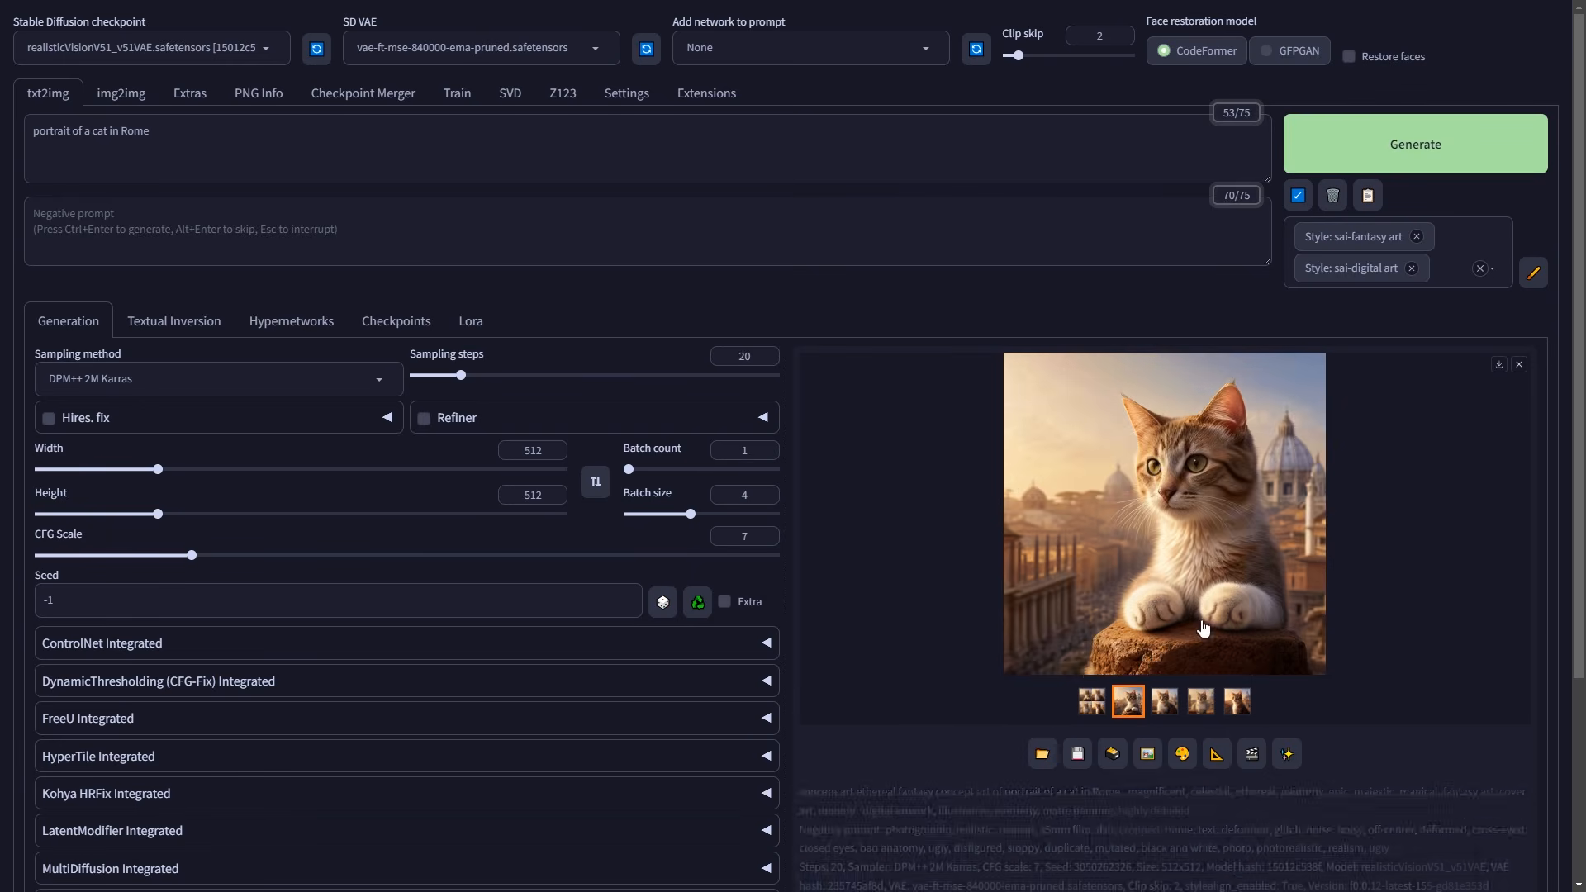
{"action": "left_click", "coordinate": [1163, 702]}
{"action": "left_click", "coordinate": [1201, 702]}
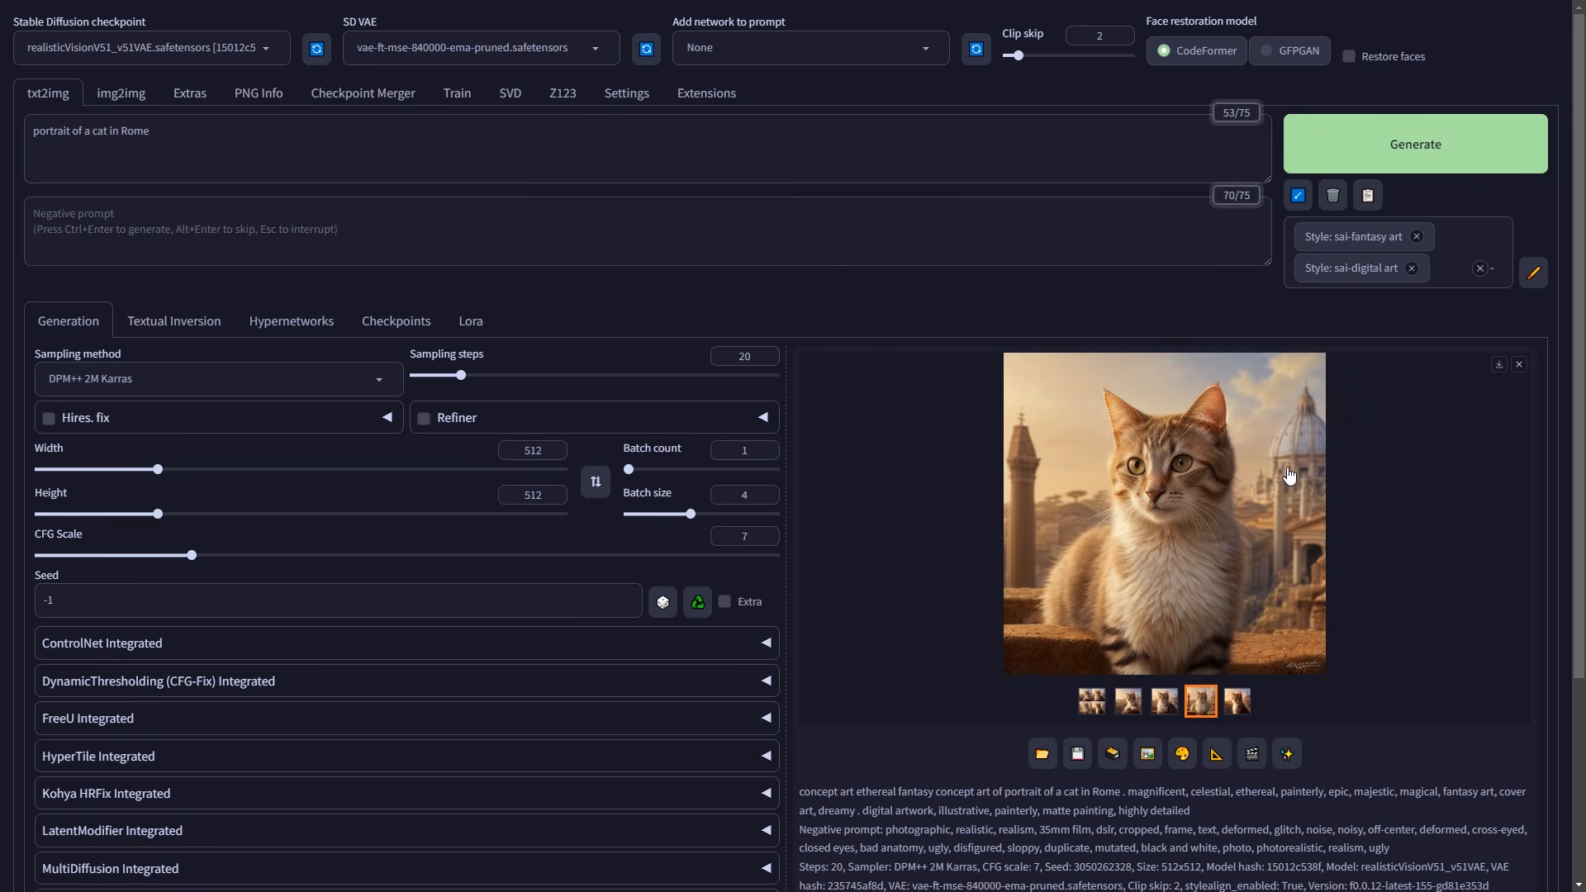
{"action": "left_click", "coordinate": [1242, 702]}
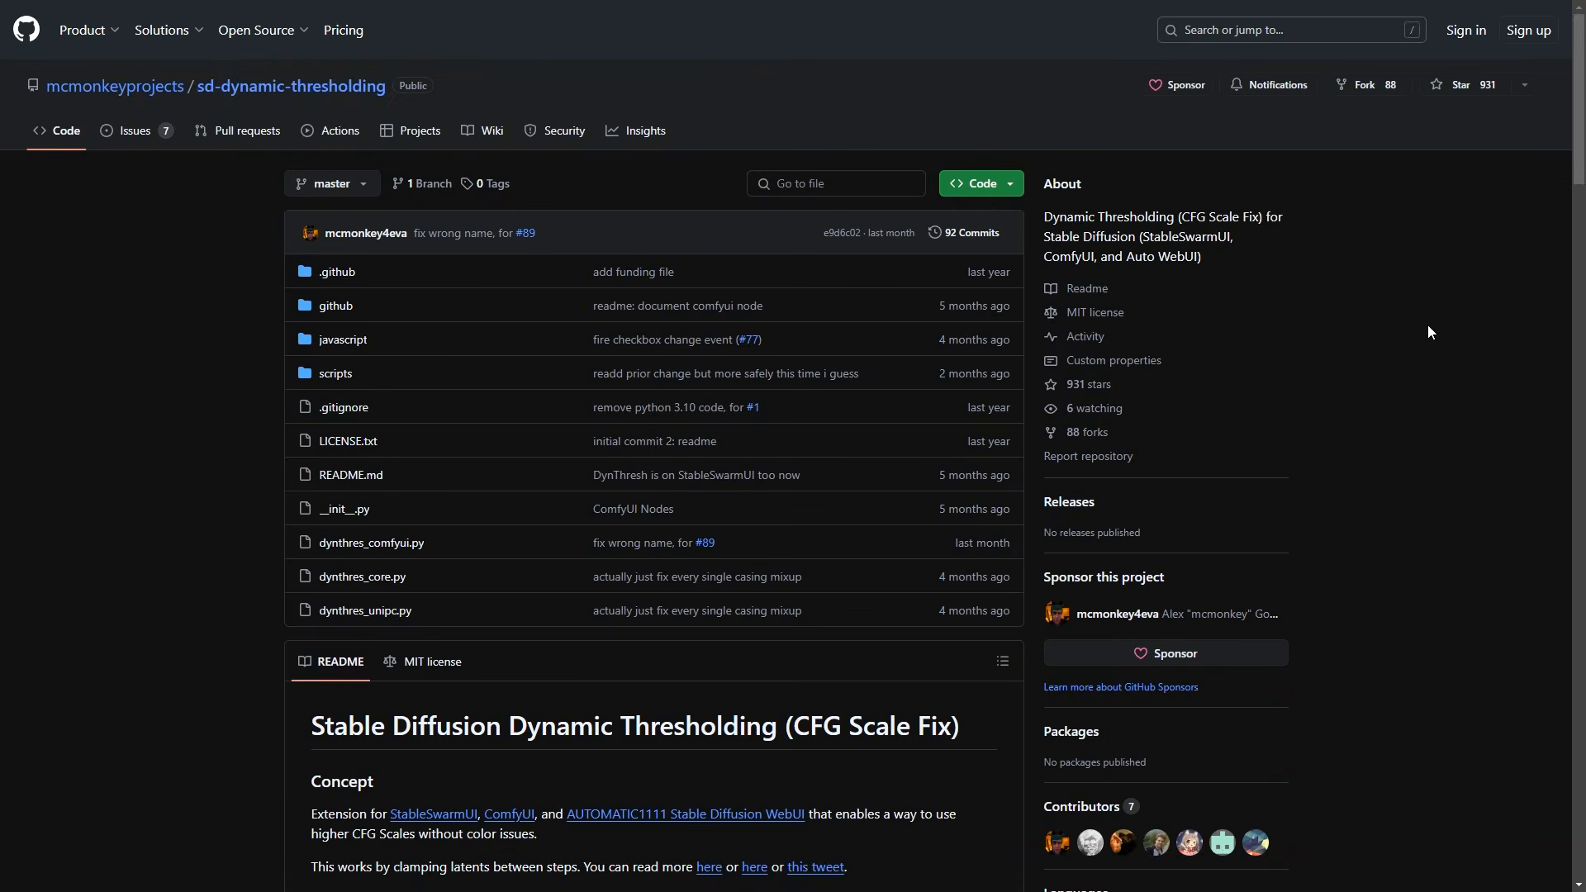
Review the sd-dynamic-thresholding repository's README on GitHub, from the Dynamic Thresholding (CFG Scale Fix) heading down through the examples
{"action": "scroll", "coordinate": [1430, 327], "scroll_direction": "down", "scroll_amount": 2}
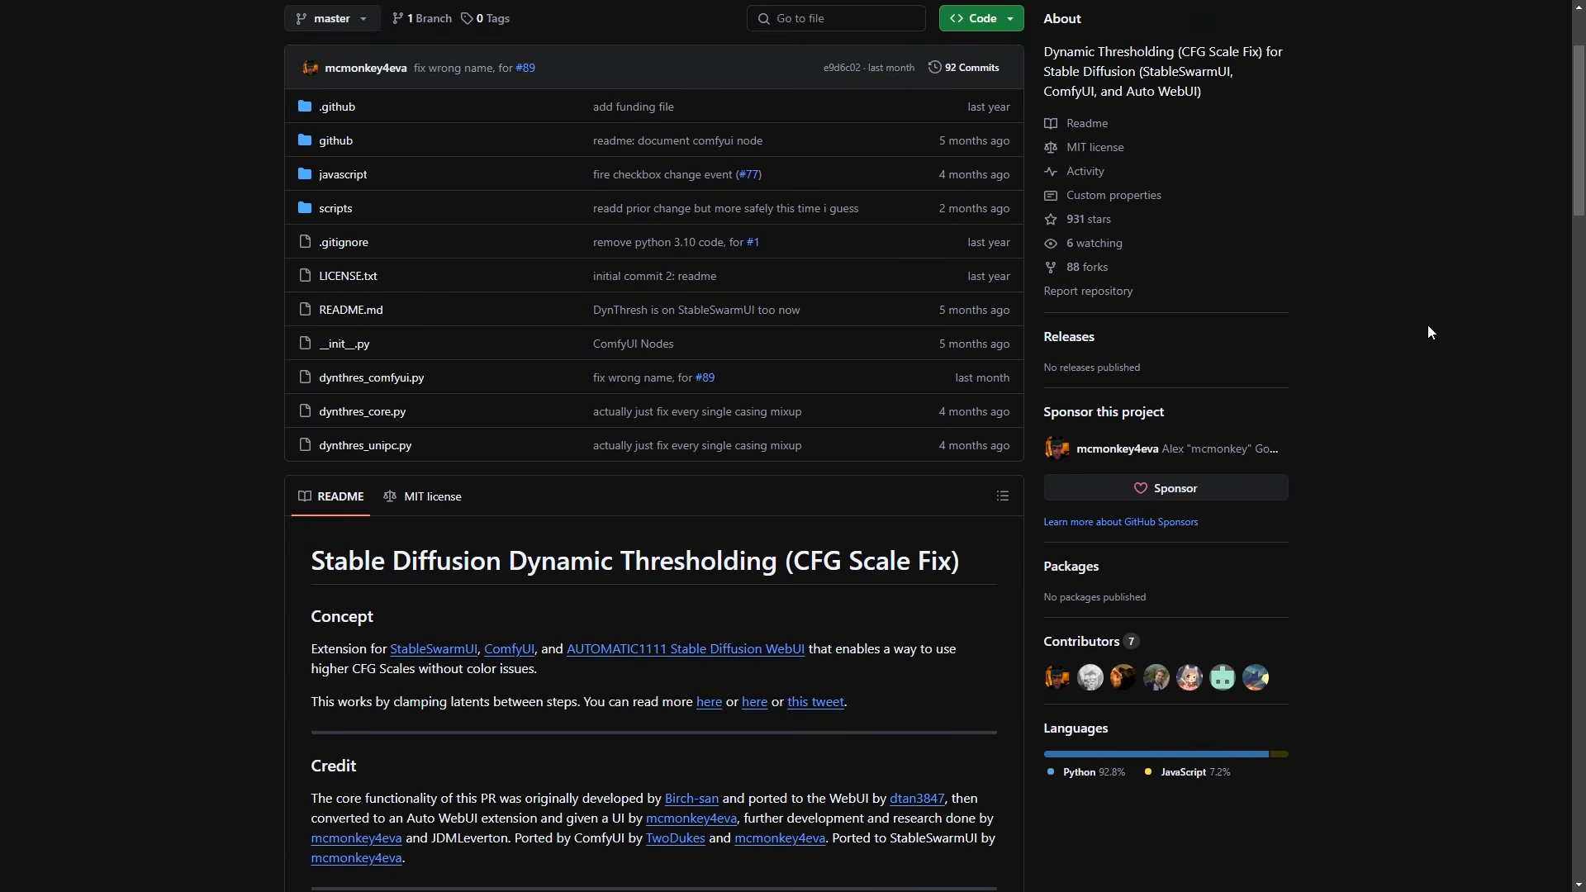
{"action": "scroll", "coordinate": [1429, 326], "scroll_direction": "down", "scroll_amount": 1}
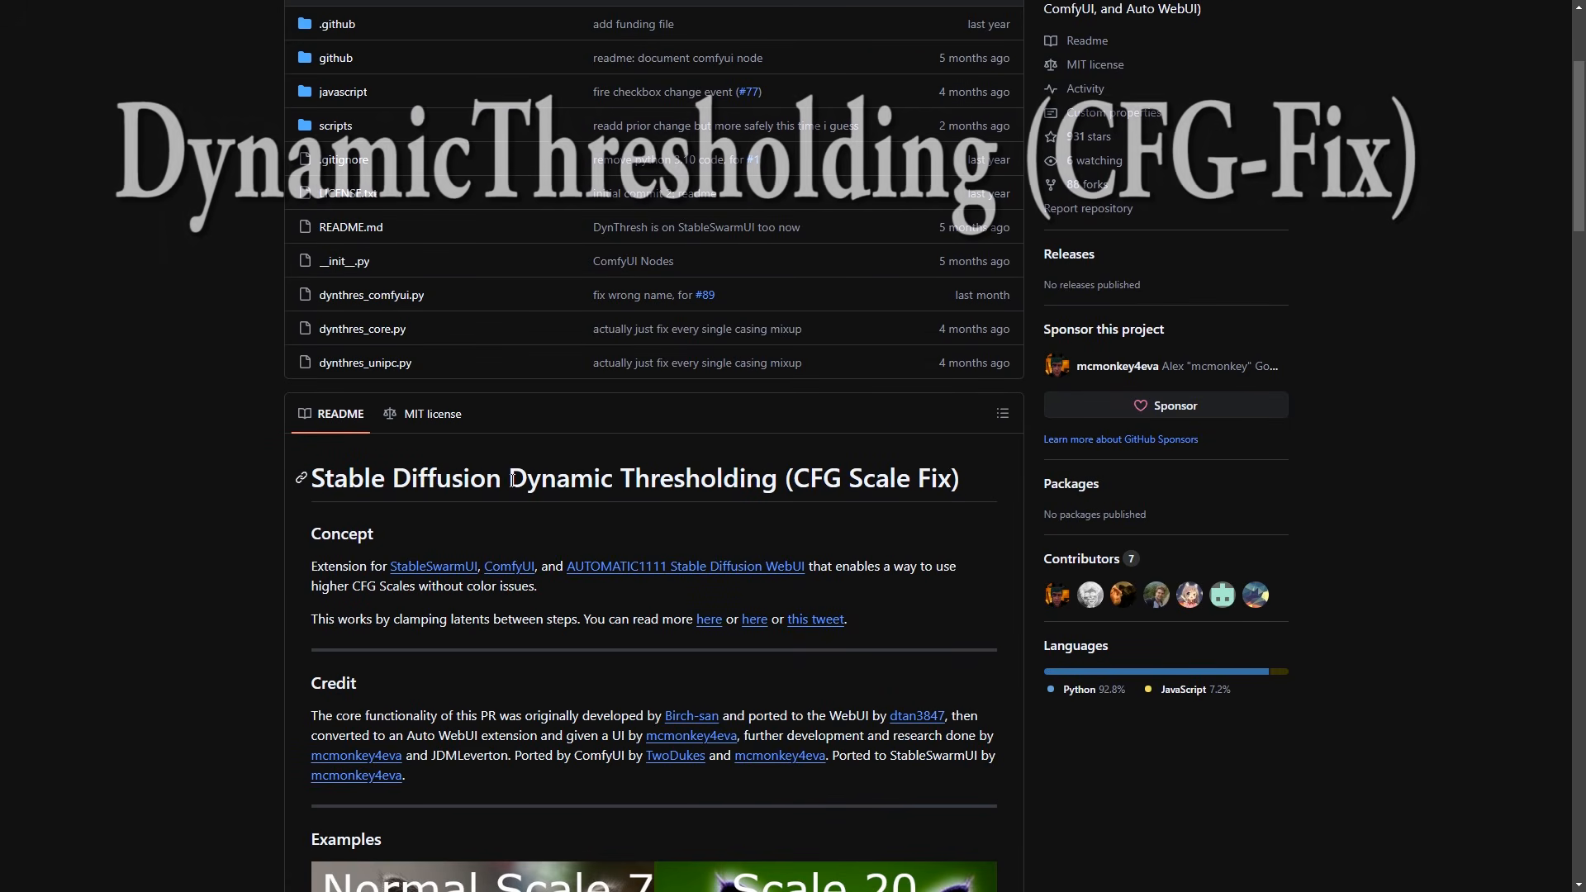
{"action": "left_click_drag", "start_coordinate": [512, 480], "coordinate": [978, 487]}
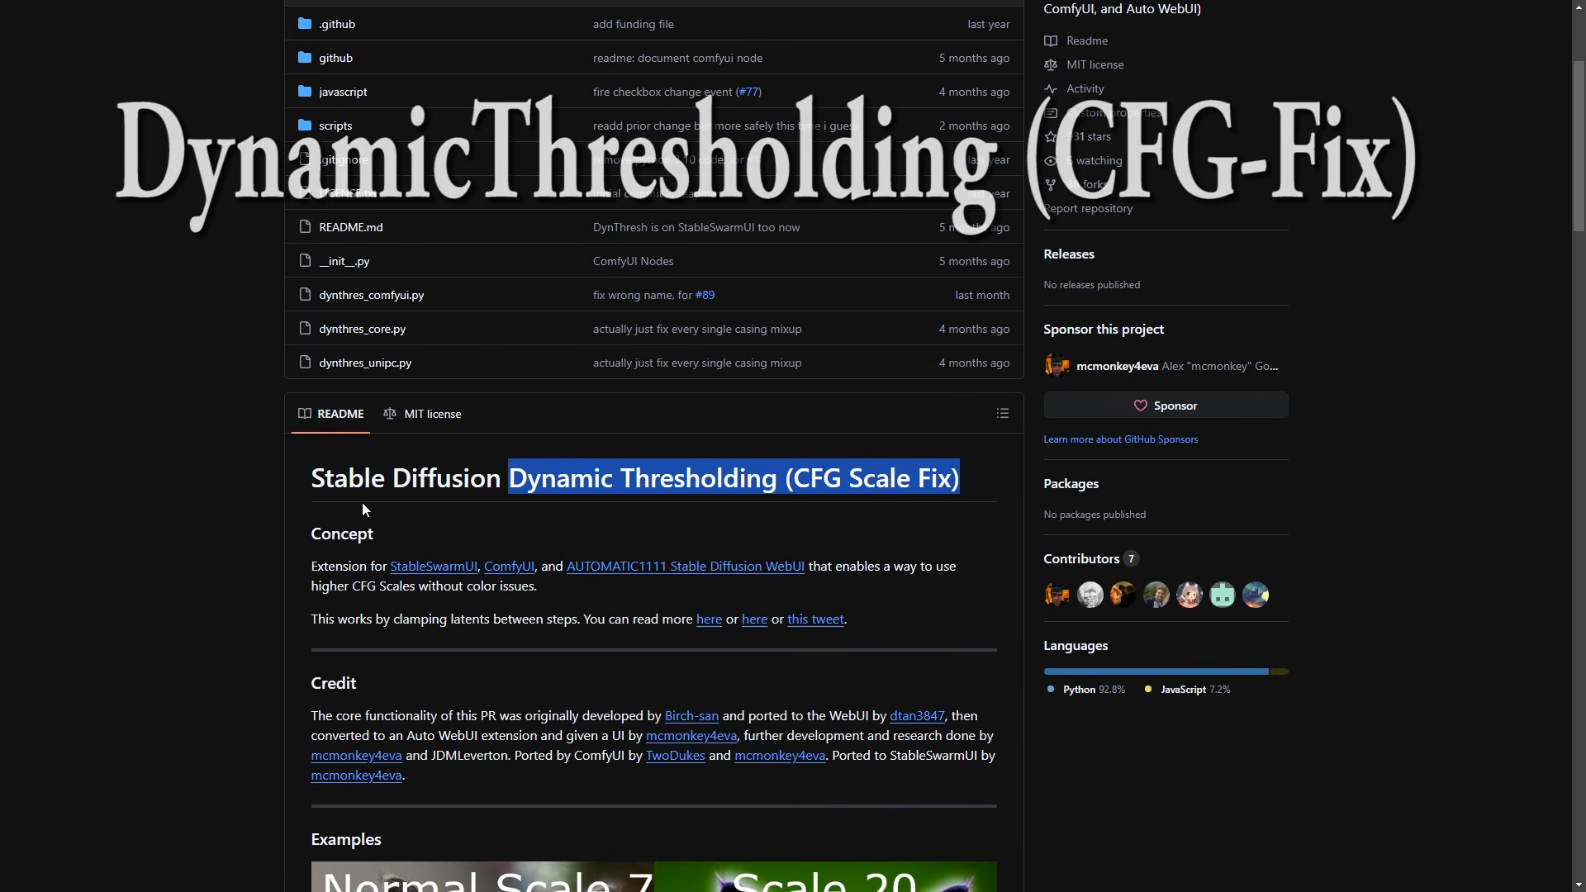
{"action": "scroll", "coordinate": [1391, 523], "scroll_direction": "down", "scroll_amount": 7}
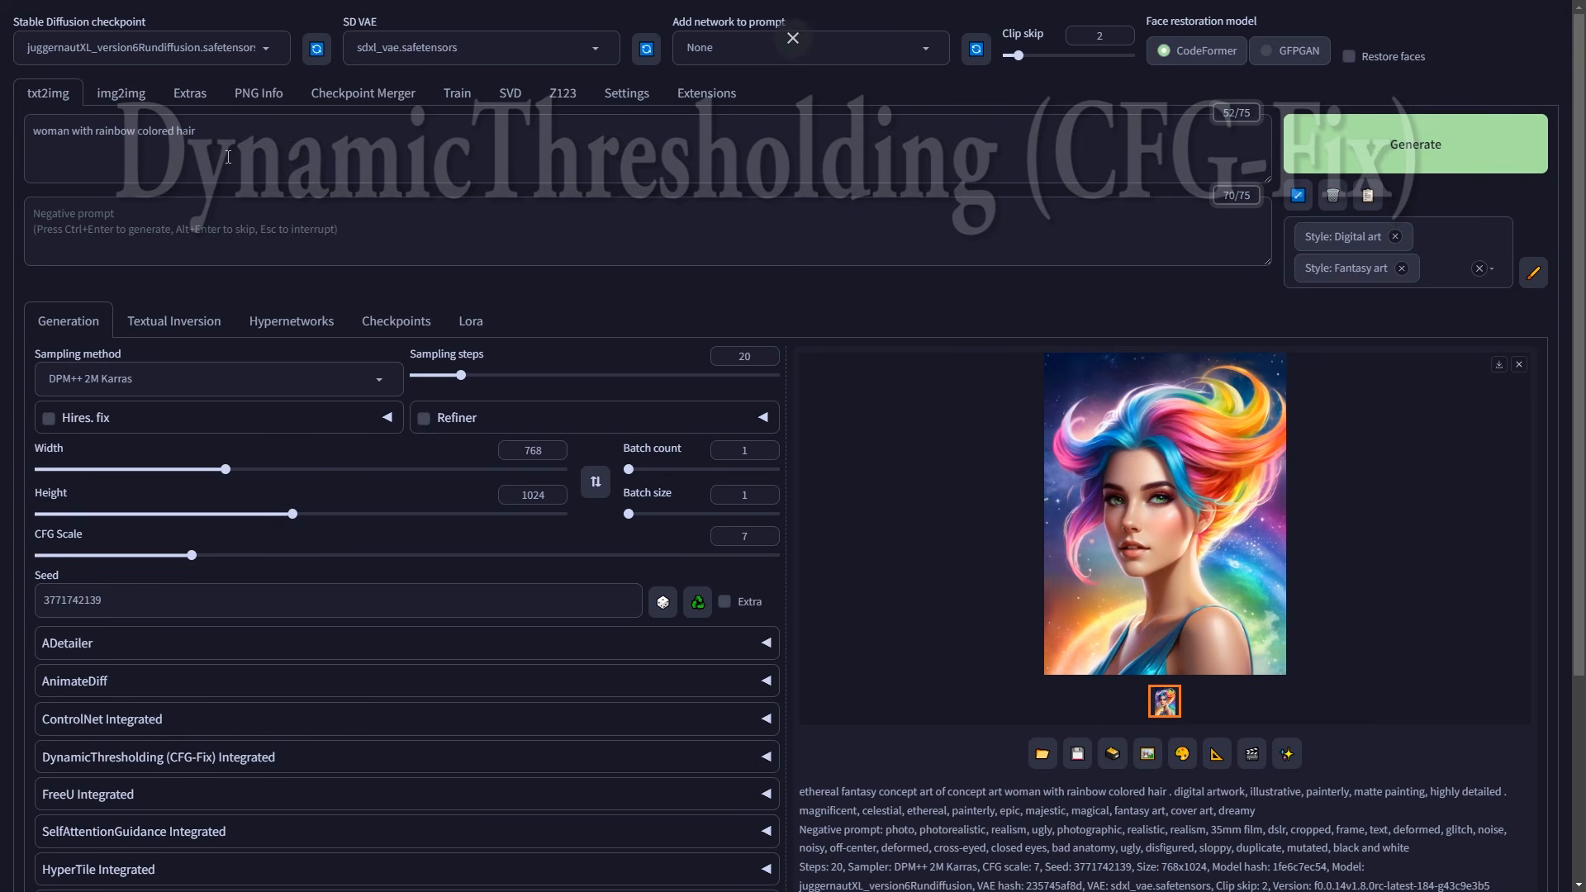
Examine the rainbow hair prompt and its CFG Scale setting, and inspect the generated portrait at full size
{"action": "left_click", "coordinate": [172, 134]}
{"action": "key", "text": "ctrl+a"}
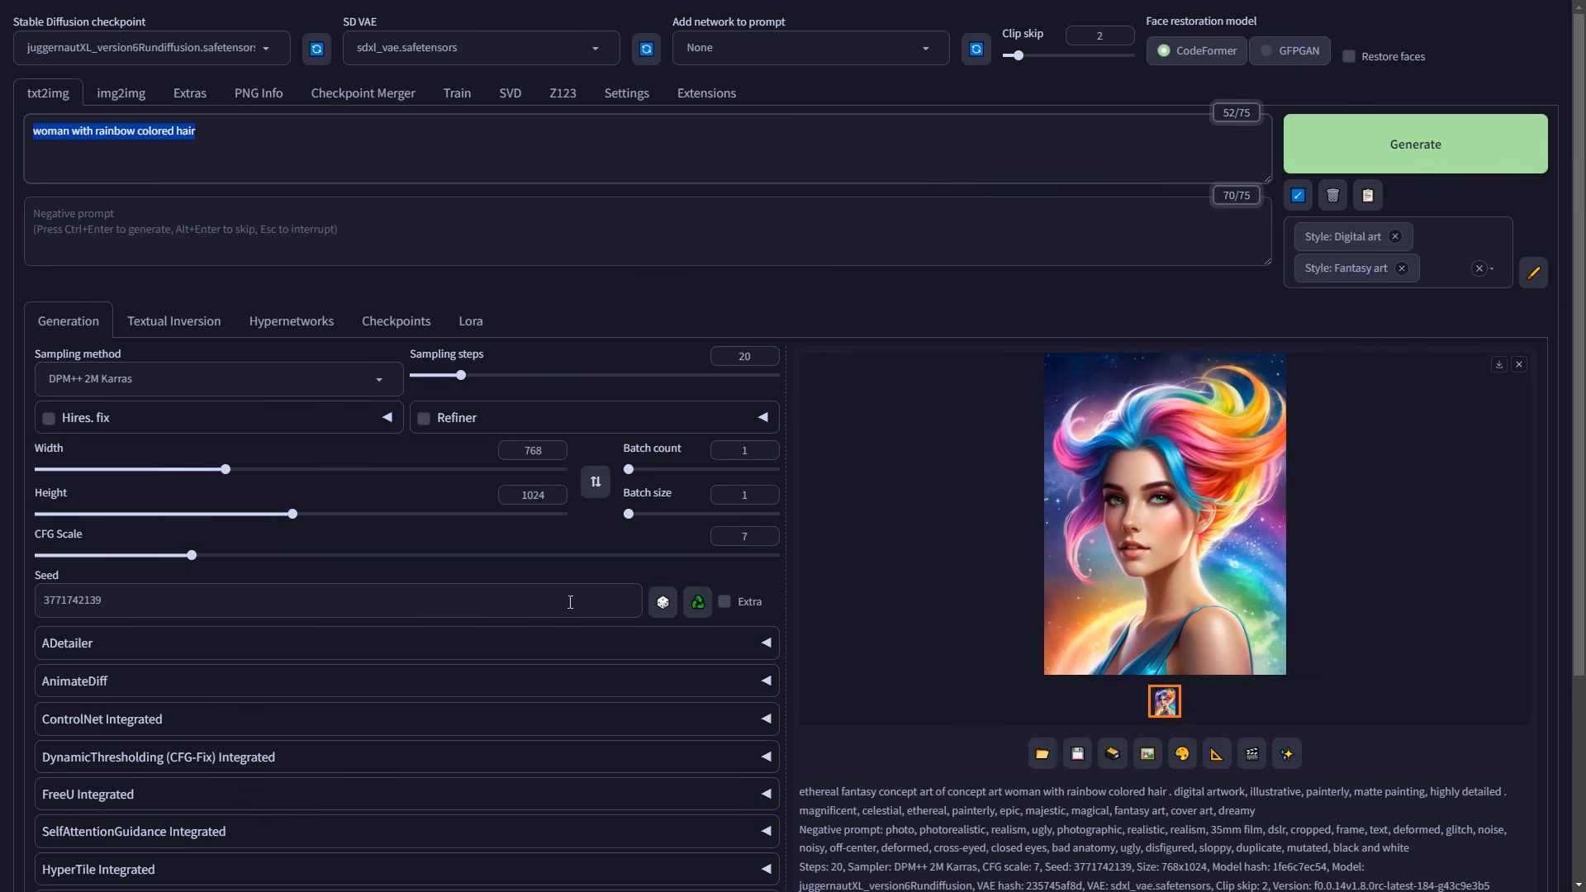
{"action": "left_click_drag", "start_coordinate": [33, 537], "coordinate": [106, 546]}
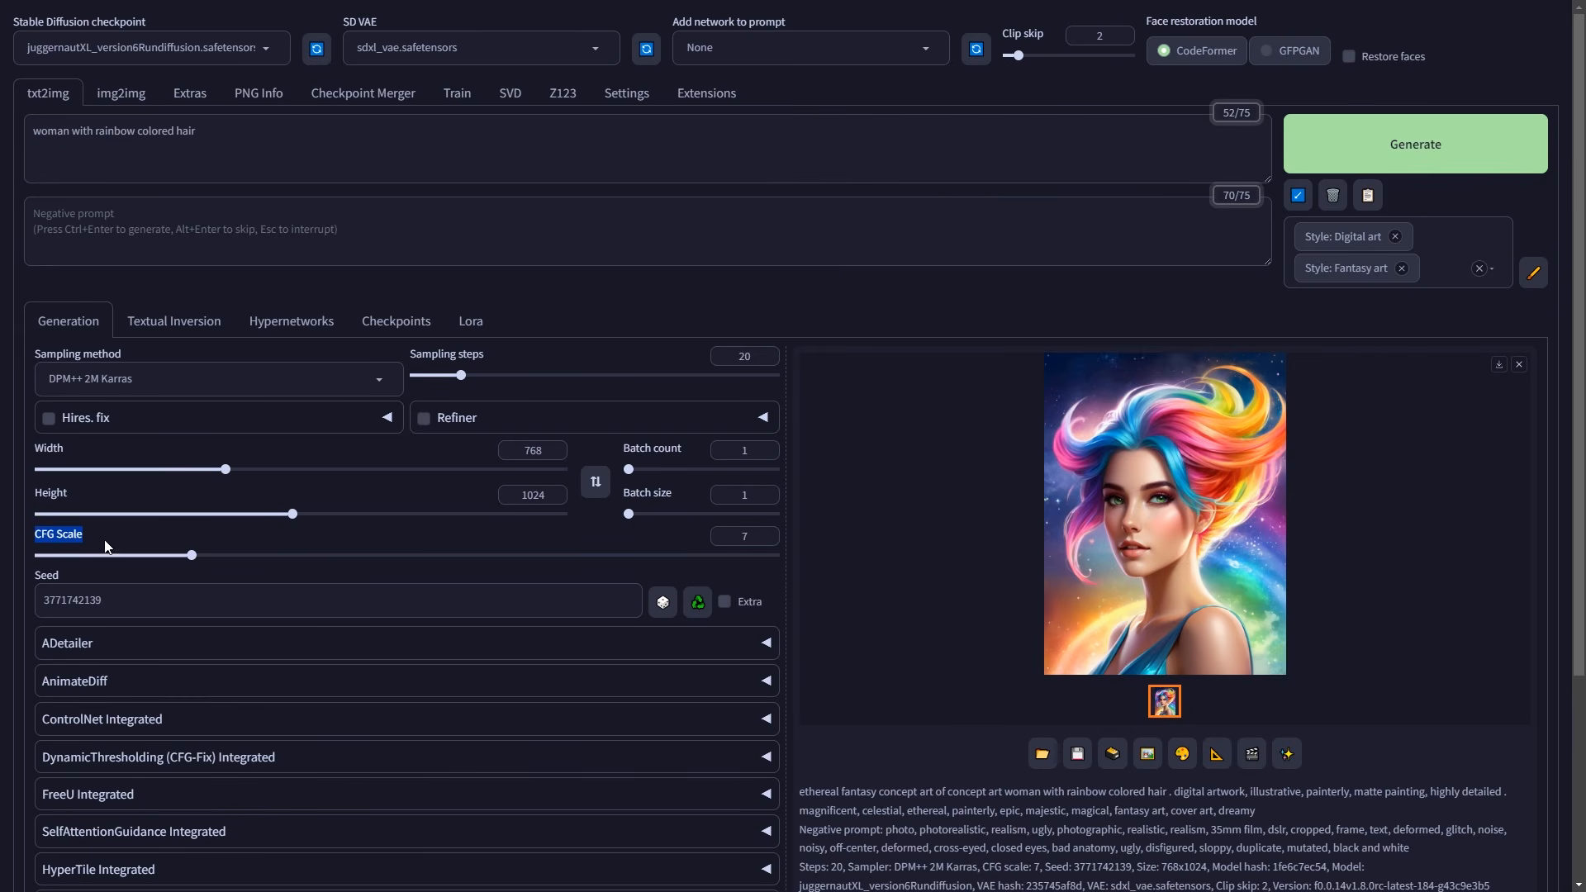
{"action": "left_click", "coordinate": [743, 537]}
{"action": "left_click", "coordinate": [1202, 562]}
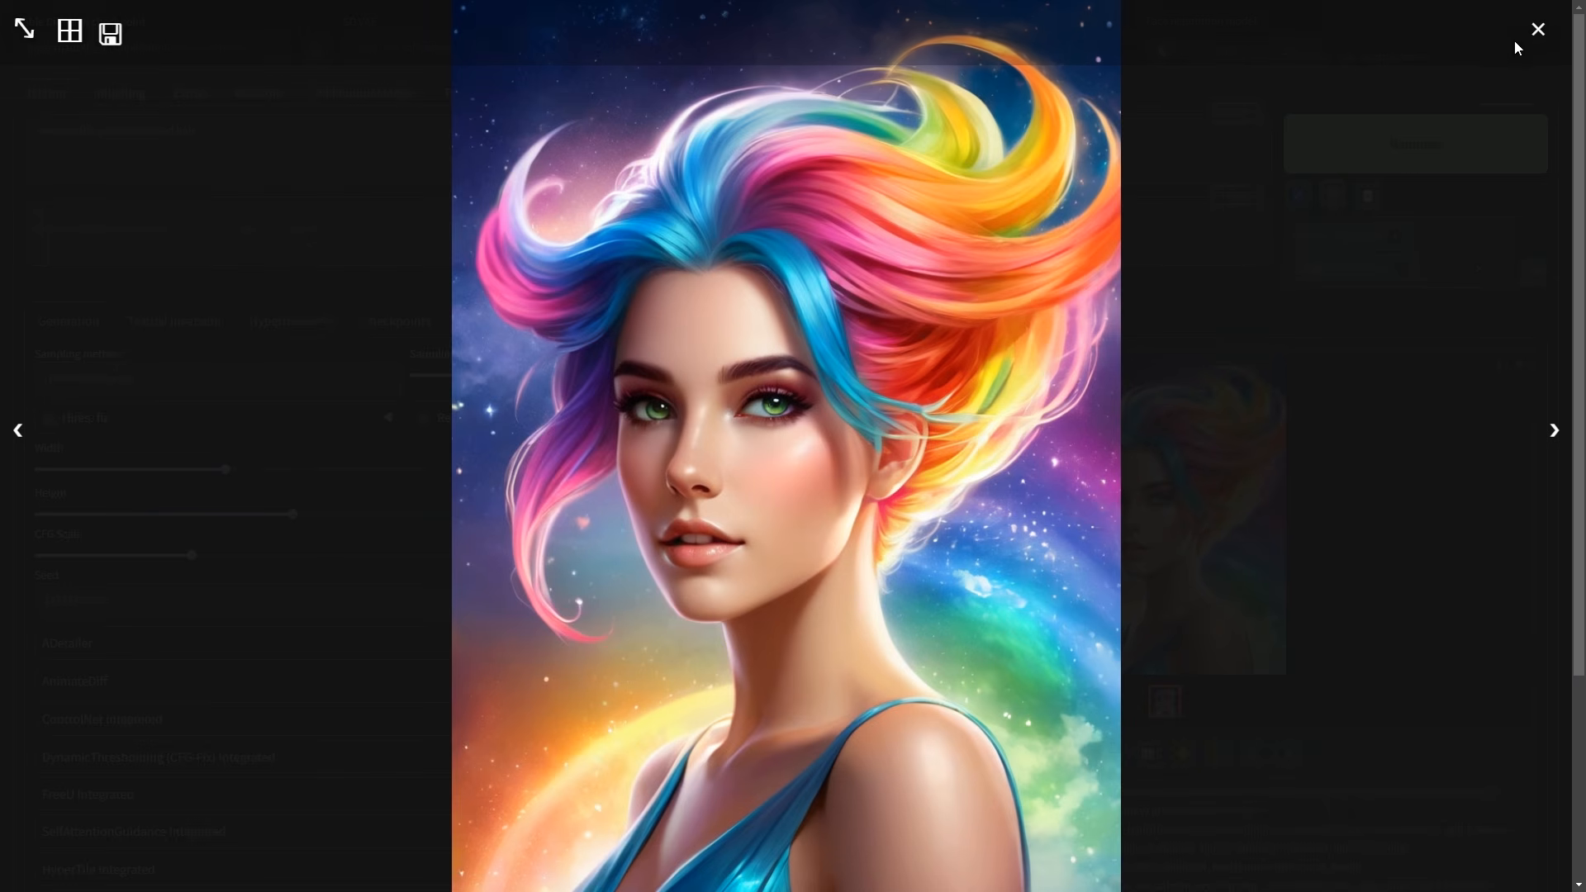
{"action": "left_click", "coordinate": [1537, 29]}
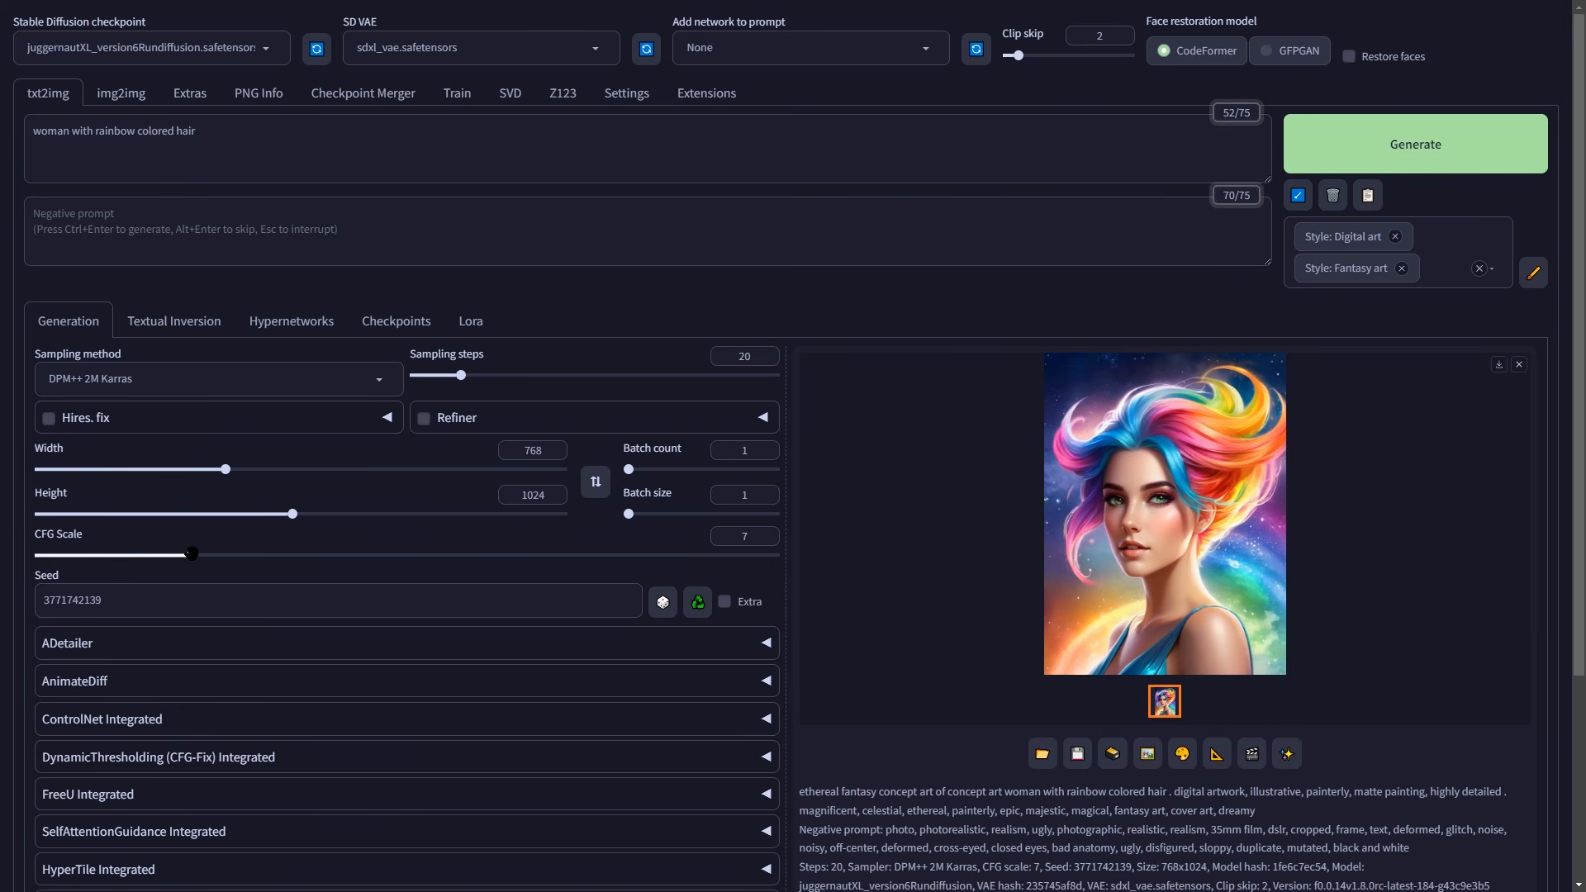
Set the CFG Scale to 12.5 and generate the rainbow hair portrait with the same seed
{"action": "left_click_drag", "start_coordinate": [192, 555], "coordinate": [331, 556]}
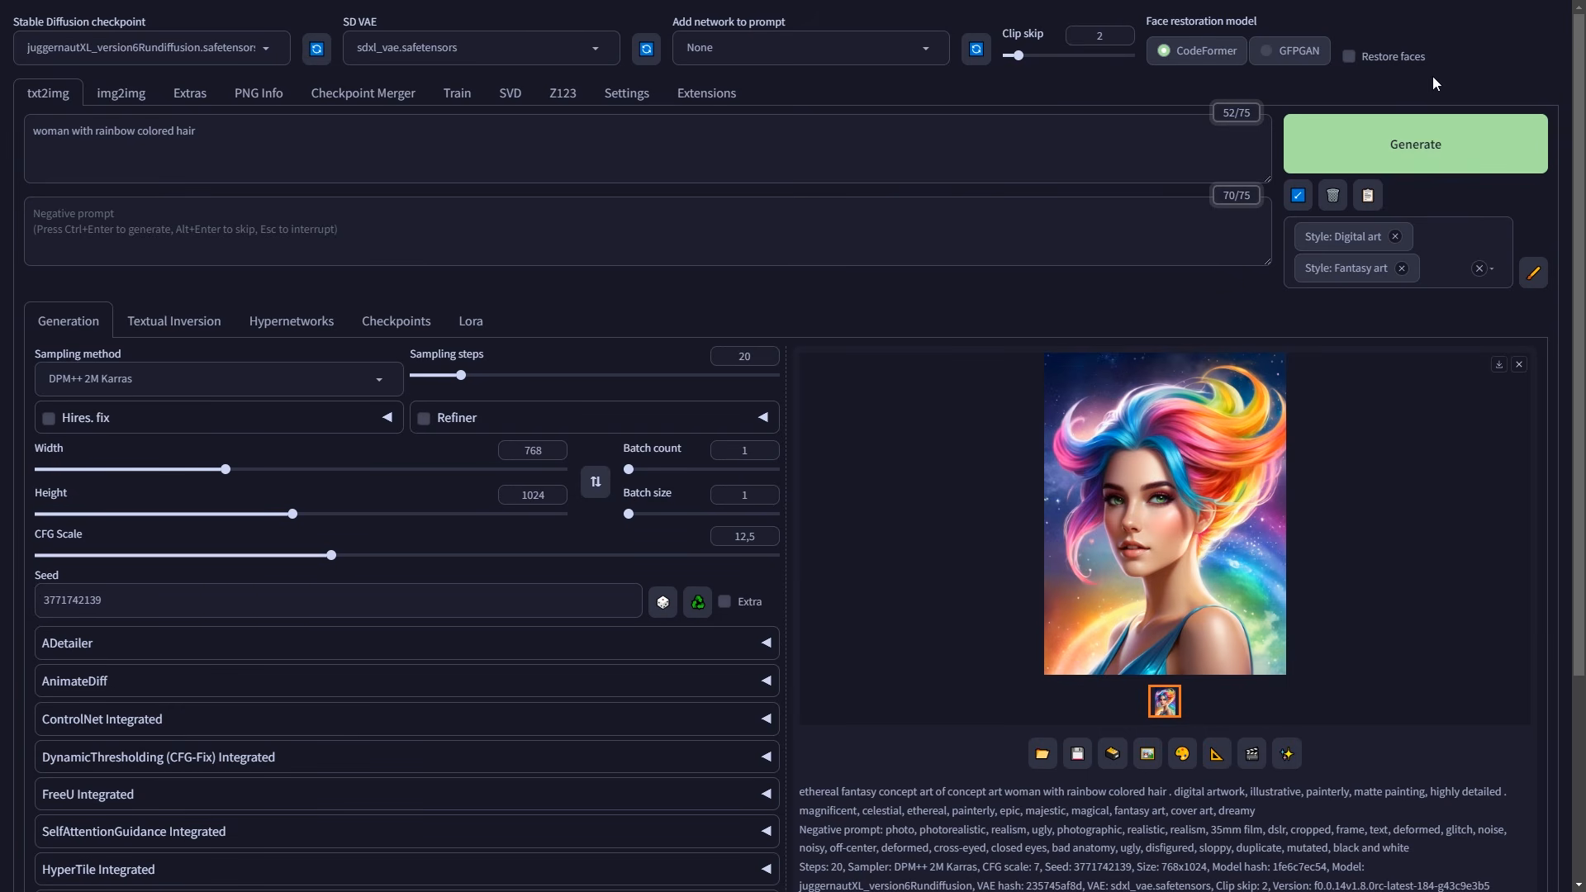
{"action": "left_click", "coordinate": [1371, 148]}
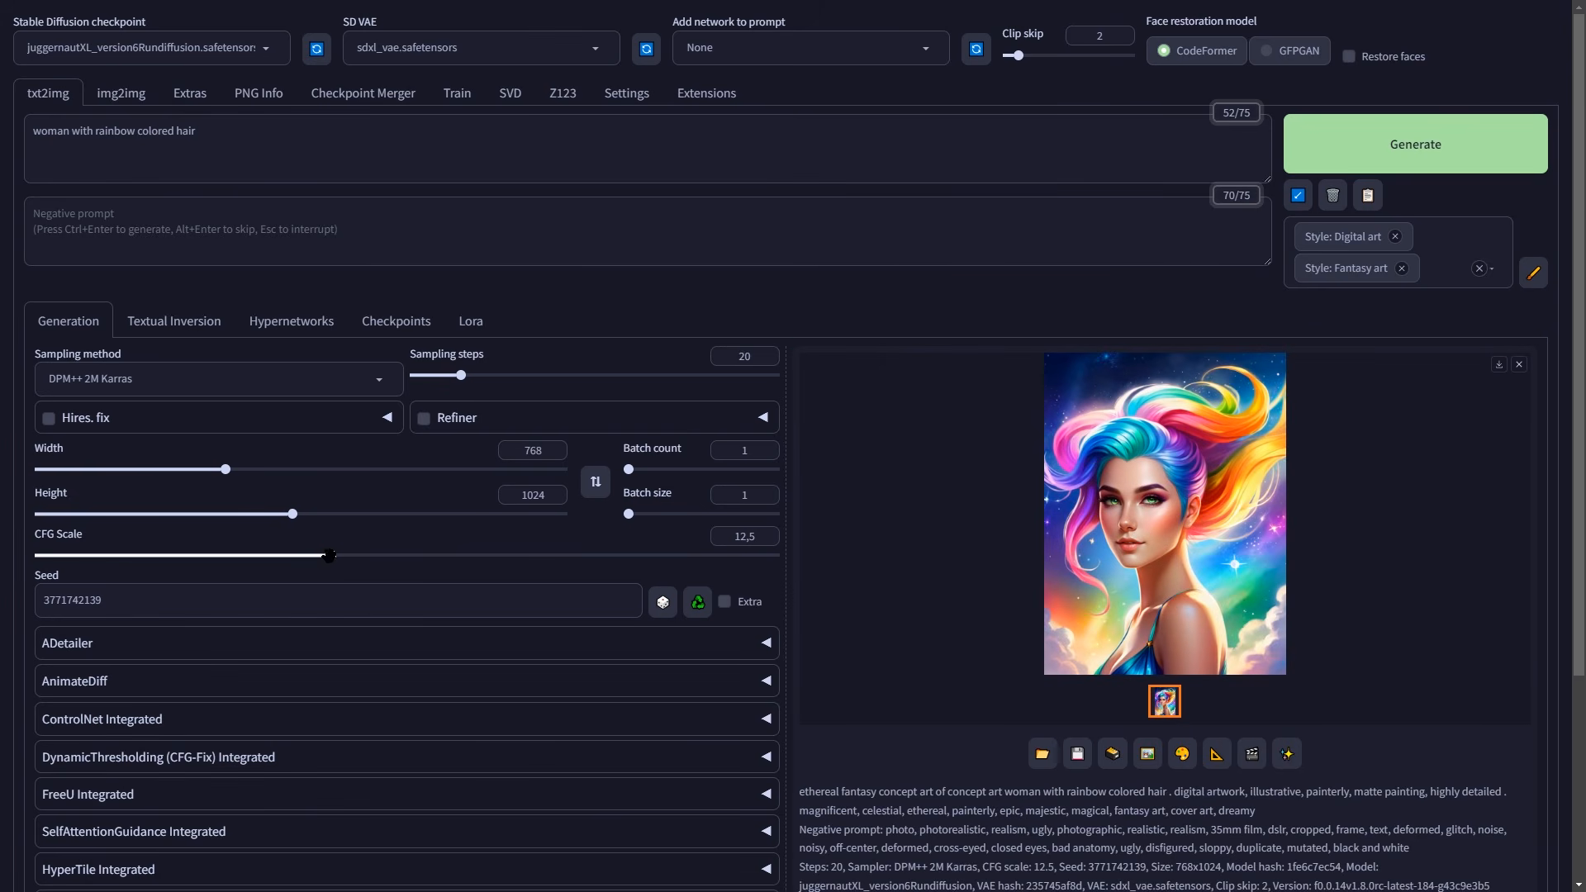
Set the CFG Scale to 29, regenerate the portrait and inspect the image at full size
{"action": "left_click_drag", "start_coordinate": [331, 555], "coordinate": [747, 574]}
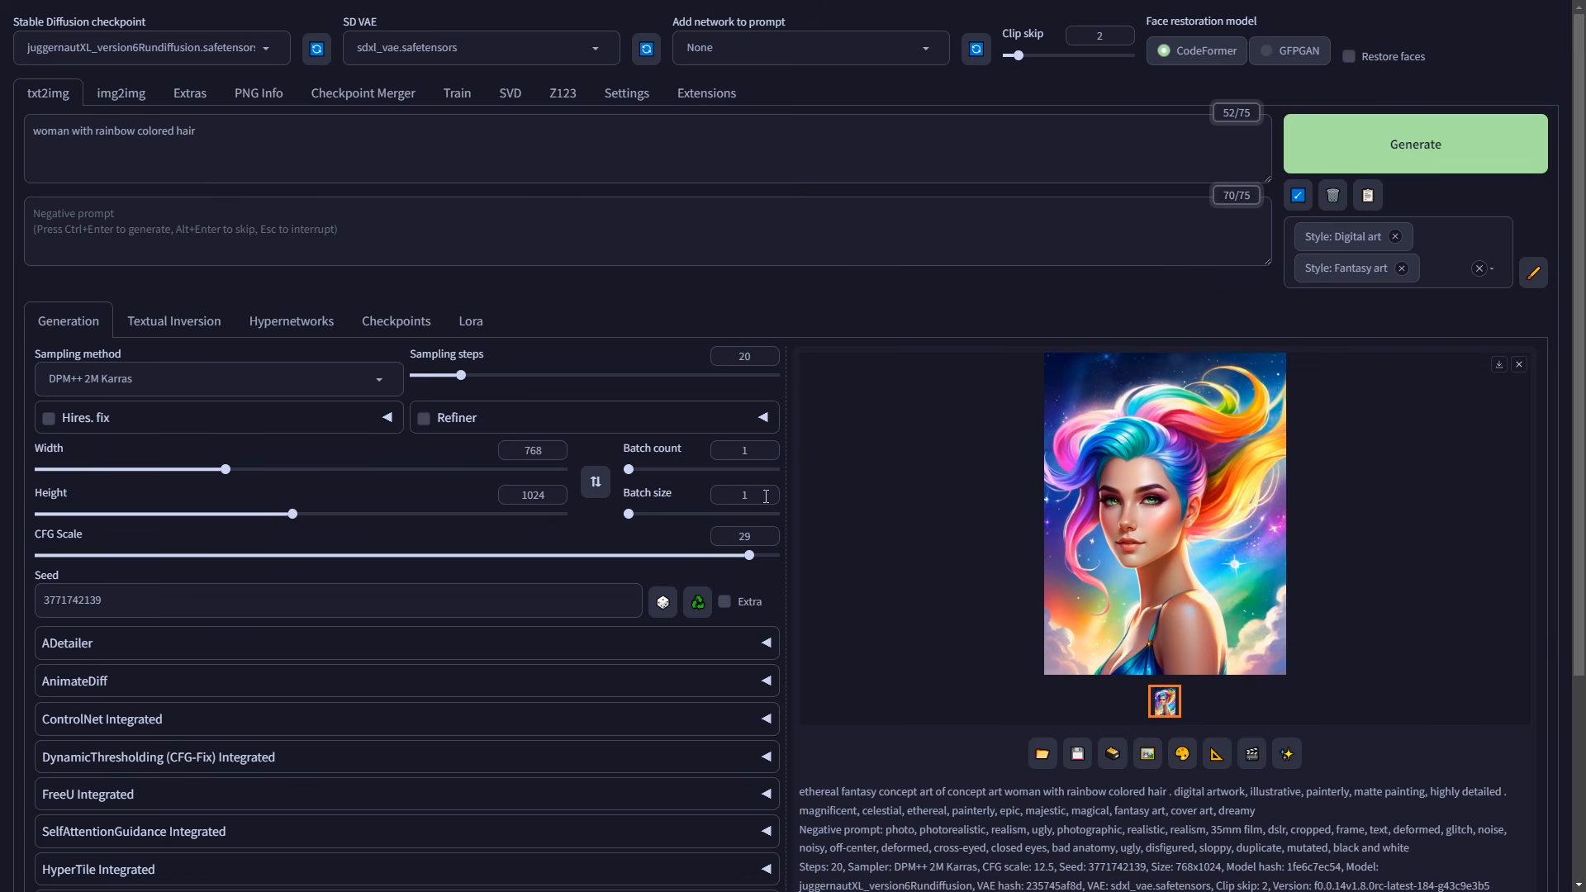
{"action": "left_click", "coordinate": [1416, 147]}
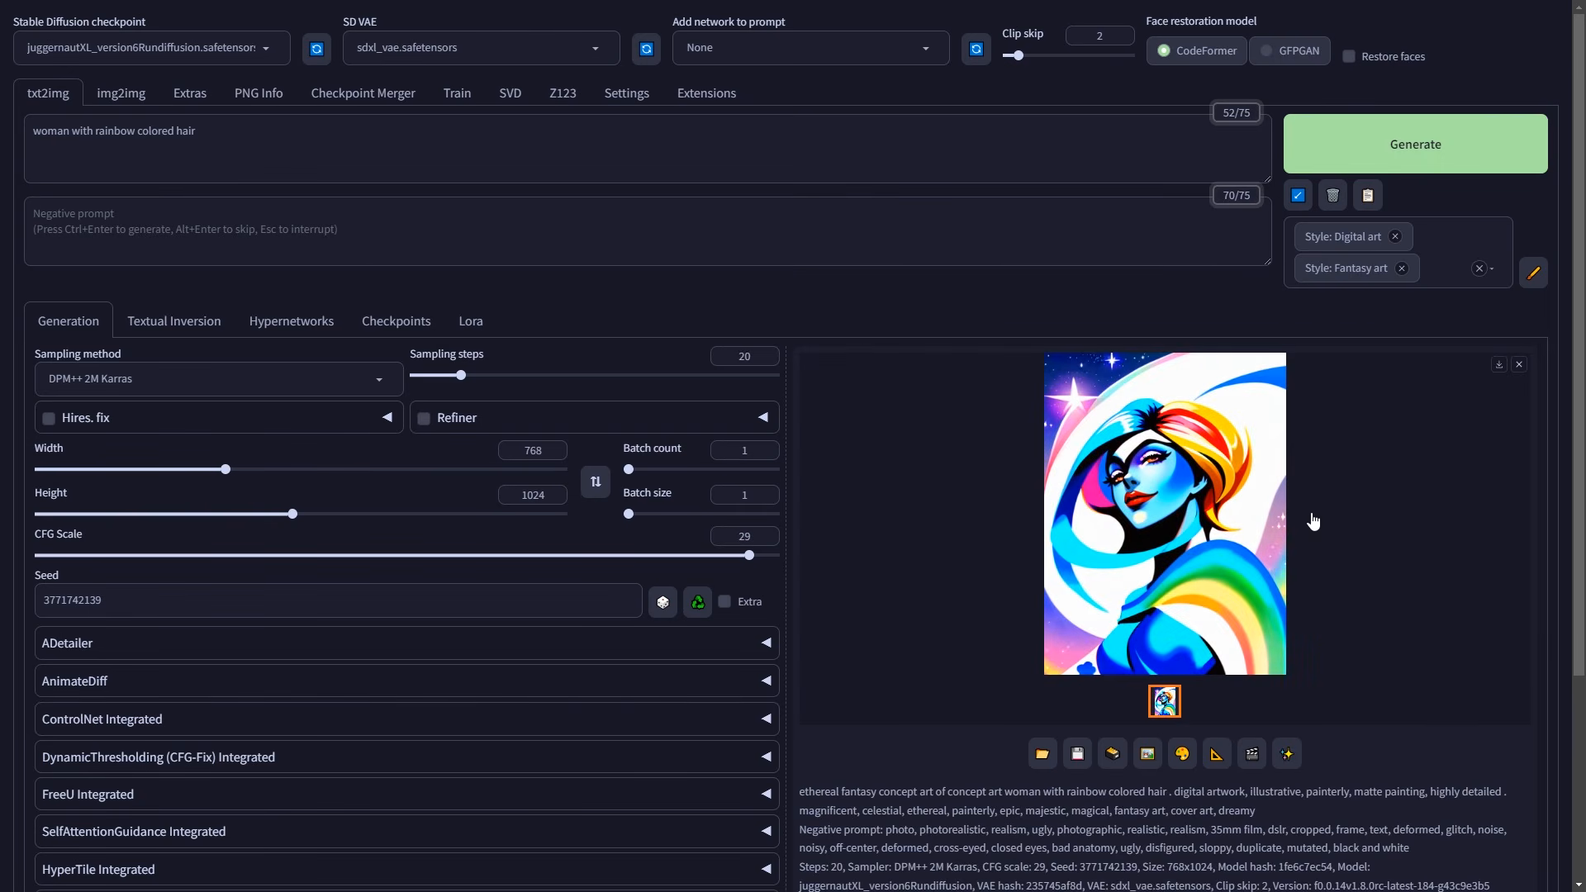
{"action": "left_click", "coordinate": [1214, 535]}
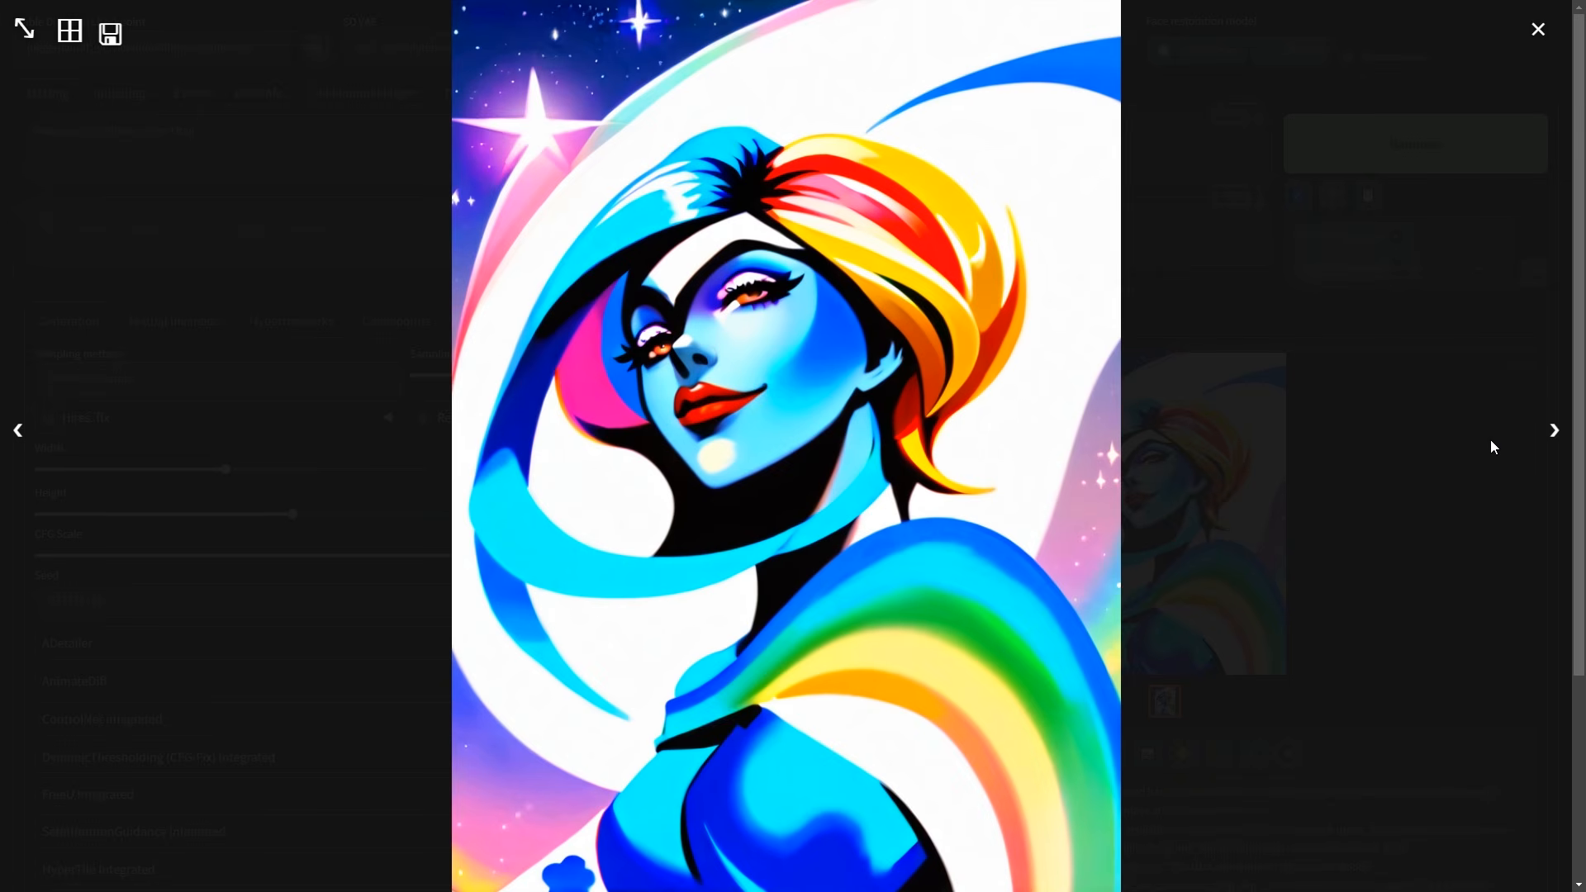
{"action": "left_click", "coordinate": [1540, 37]}
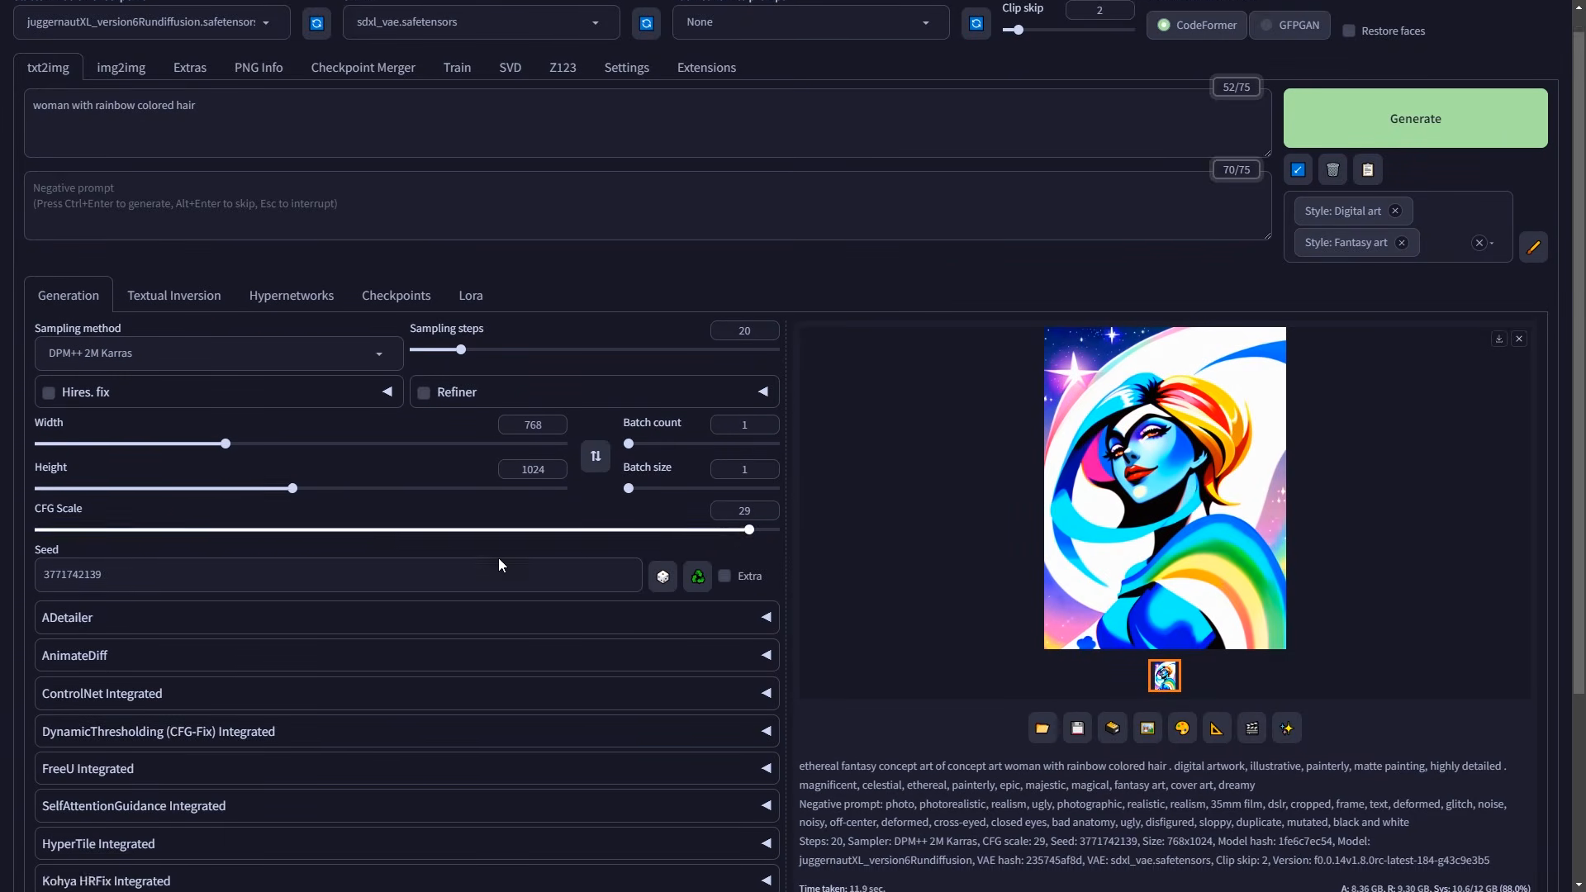
Enable DynamicThresholding (CFG-Fix) with Mimic Scale 4, Threshold Percentile 0.47 and Mimic Mode Linear Down, and generate the portrait
{"action": "scroll", "coordinate": [498, 558], "scroll_direction": "down", "scroll_amount": 3}
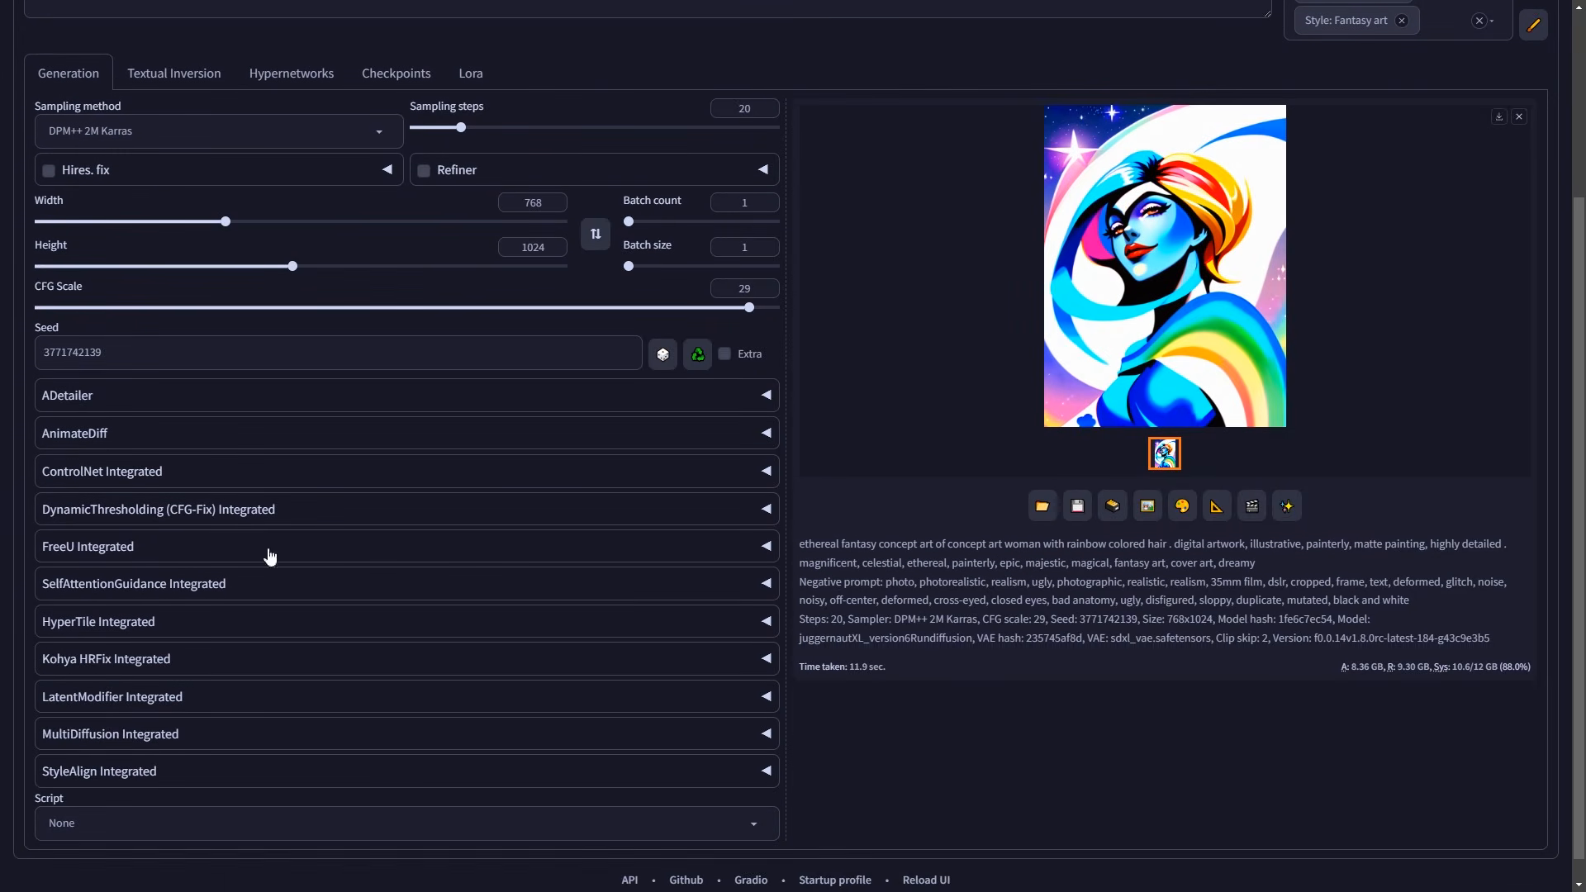
{"action": "left_click", "coordinate": [335, 513]}
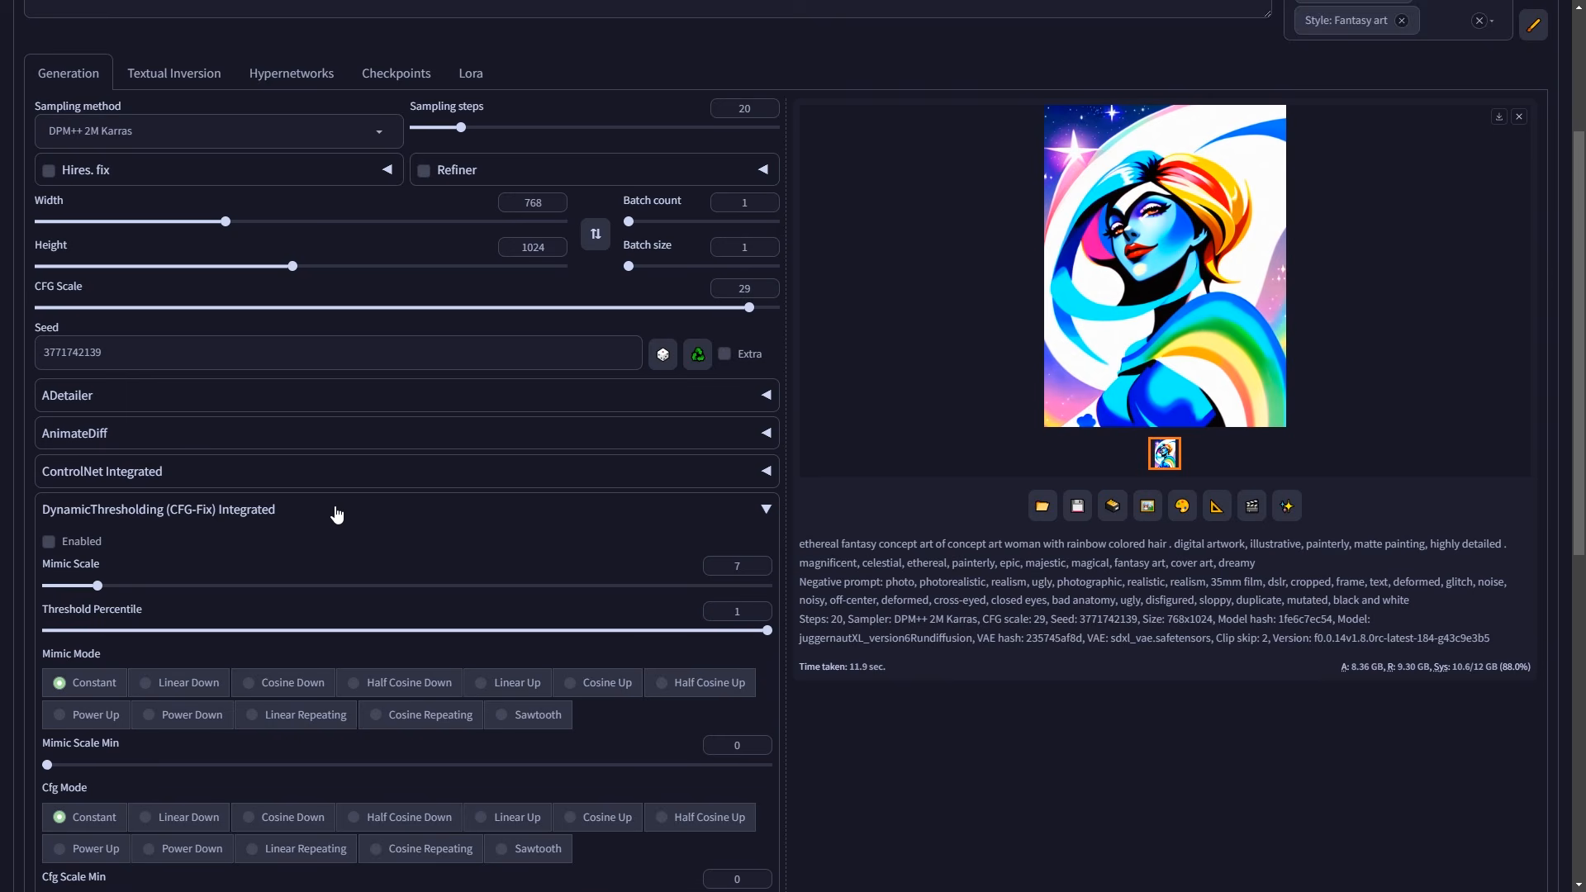
{"action": "scroll", "coordinate": [331, 512], "scroll_direction": "down", "scroll_amount": 1}
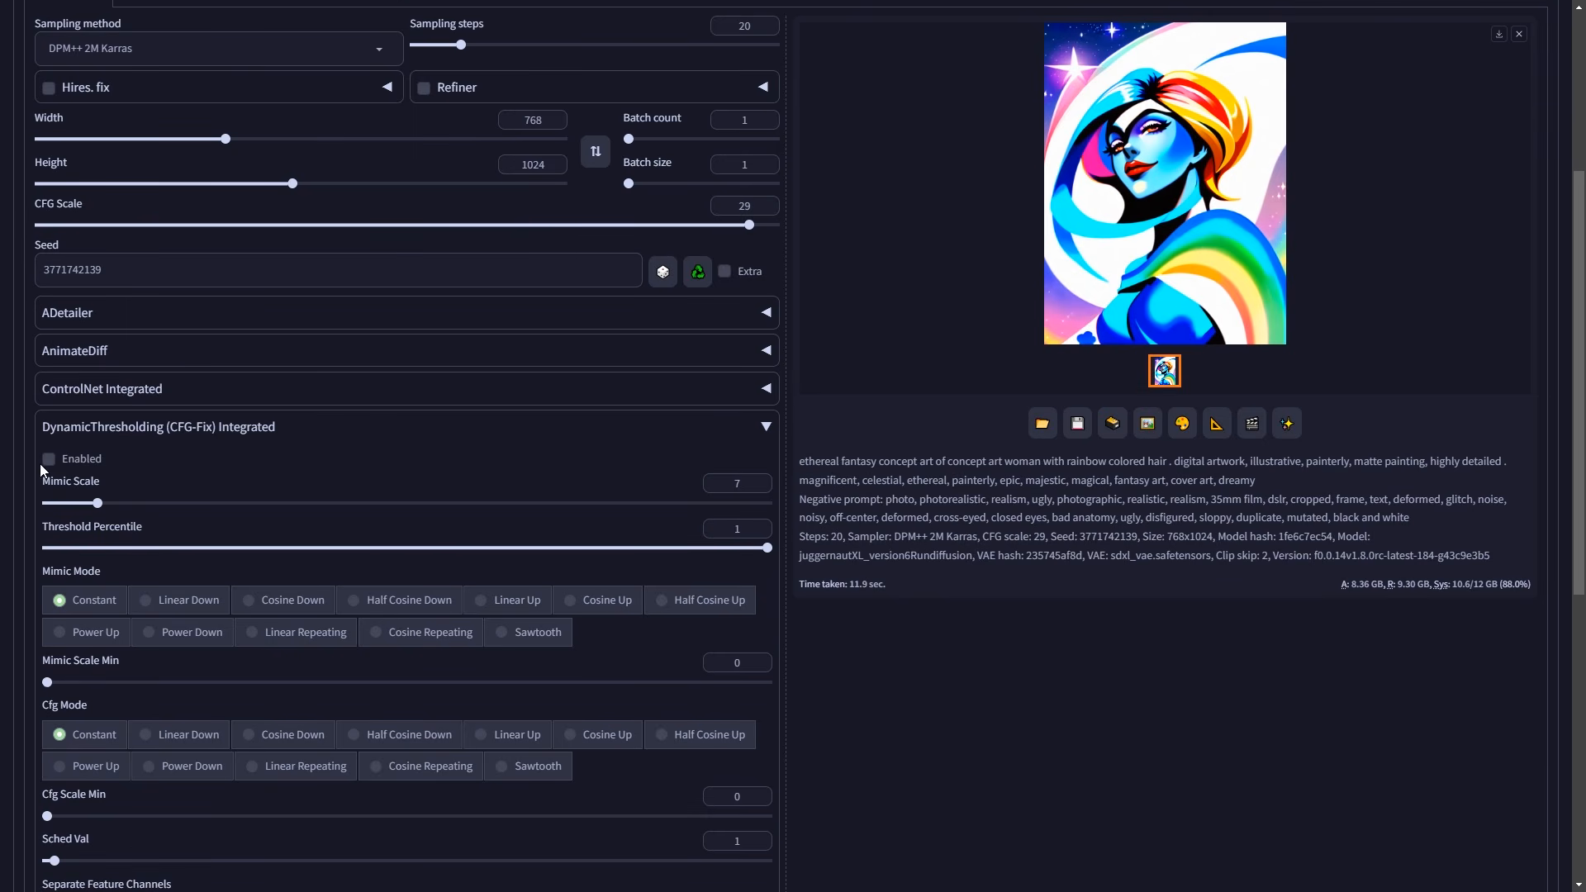
{"action": "left_click", "coordinate": [75, 465]}
{"action": "mouse_move", "coordinate": [98, 502]}
{"action": "left_mouse_down"}
{"action": "mouse_move", "coordinate": [131, 506]}
{"action": "mouse_move", "coordinate": [70, 504]}
{"action": "left_mouse_up"}
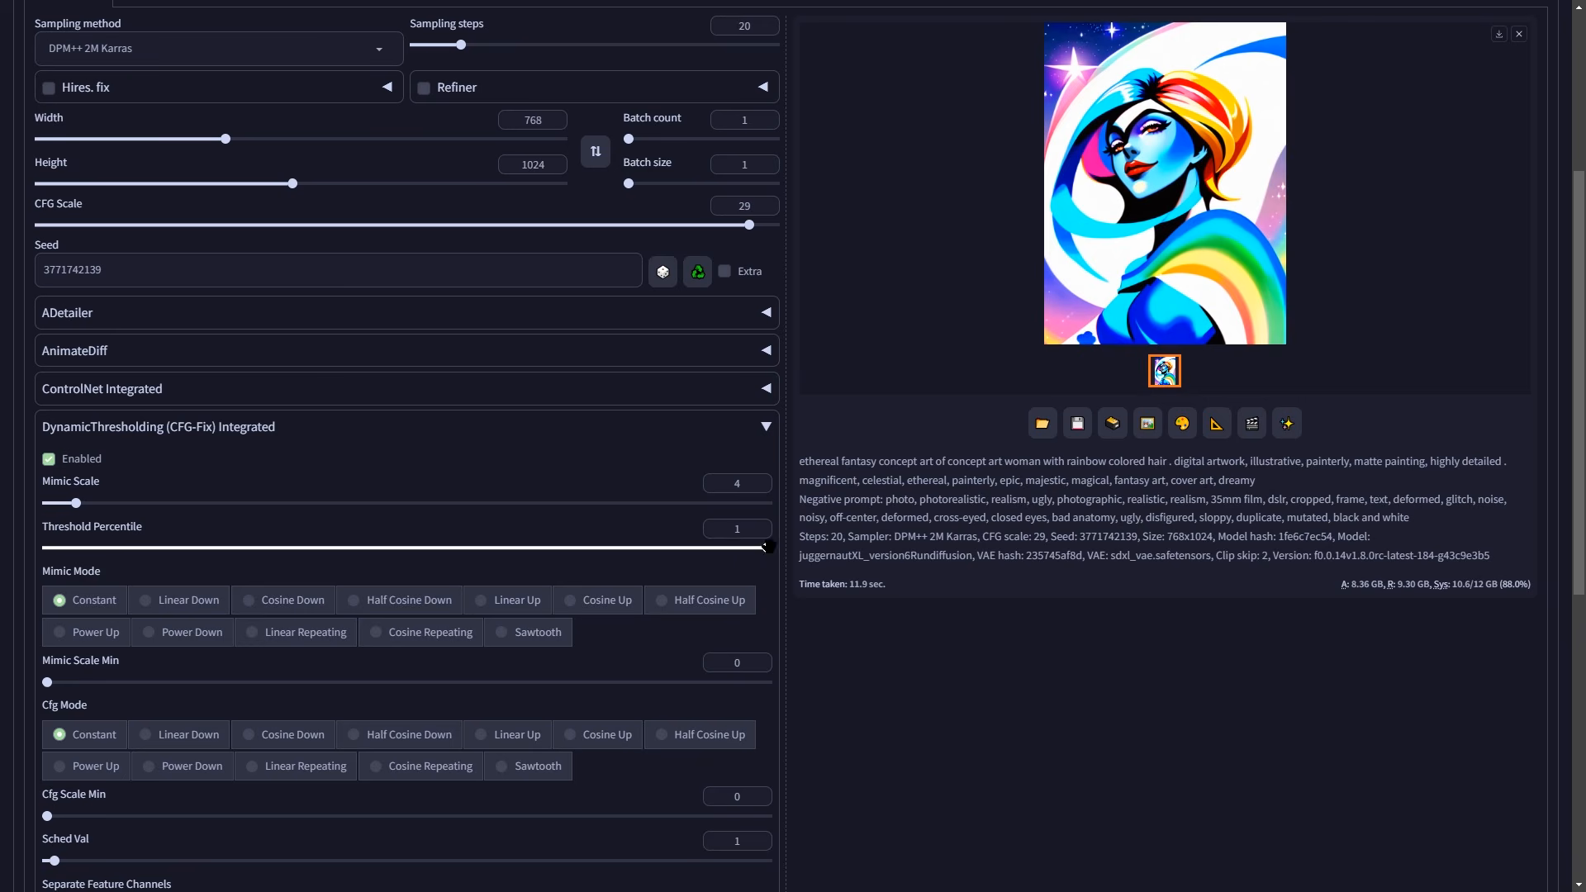
{"action": "left_click_drag", "start_coordinate": [765, 549], "coordinate": [386, 548]}
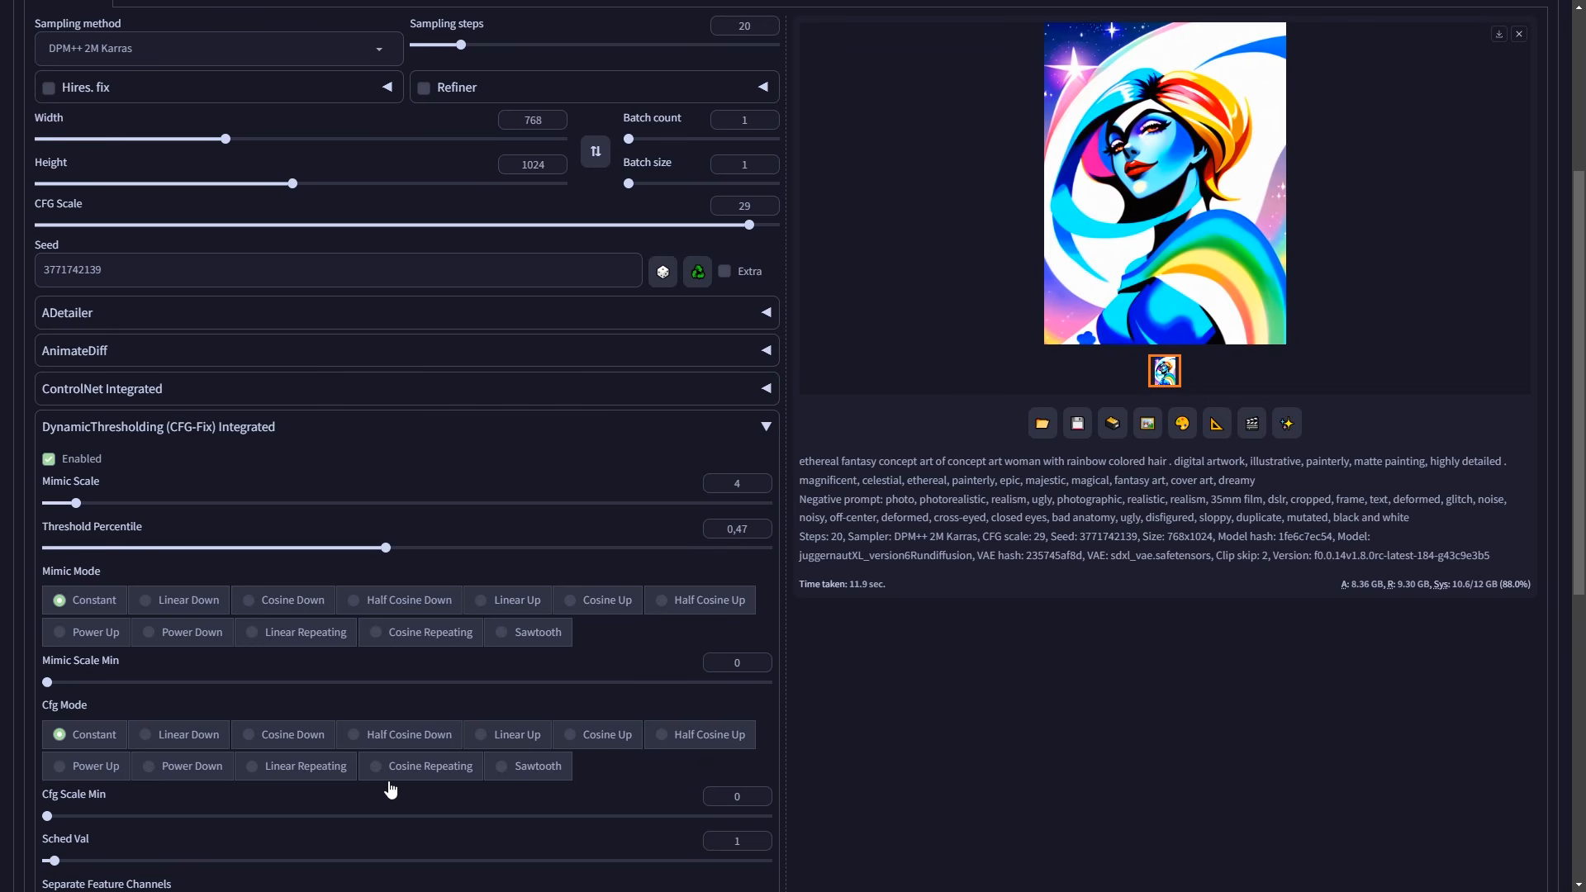
{"action": "left_click", "coordinate": [147, 599]}
{"action": "scroll", "coordinate": [619, 446], "scroll_direction": "up", "scroll_amount": 4}
{"action": "left_click", "coordinate": [1409, 152]}
Set the DynamicThresholding Mimic Scale to 7.5 and Threshold Percentile to 0.32, regenerate the portrait and enlarge it
{"action": "scroll", "coordinate": [1478, 434], "scroll_direction": "down", "scroll_amount": 2}
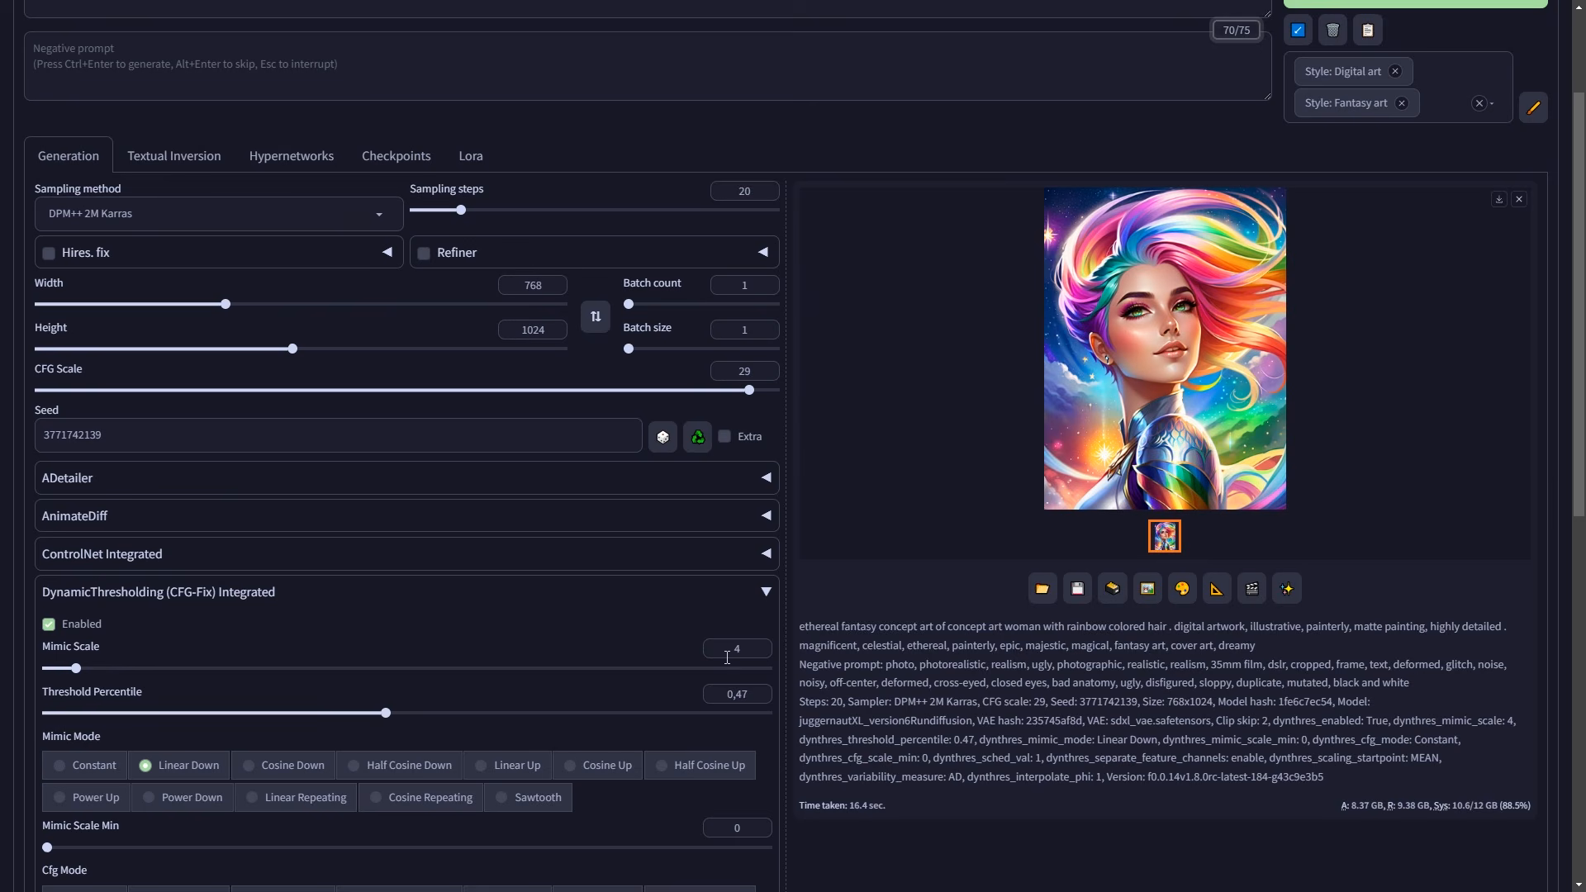
{"action": "scroll", "coordinate": [571, 715], "scroll_direction": "down", "scroll_amount": 1}
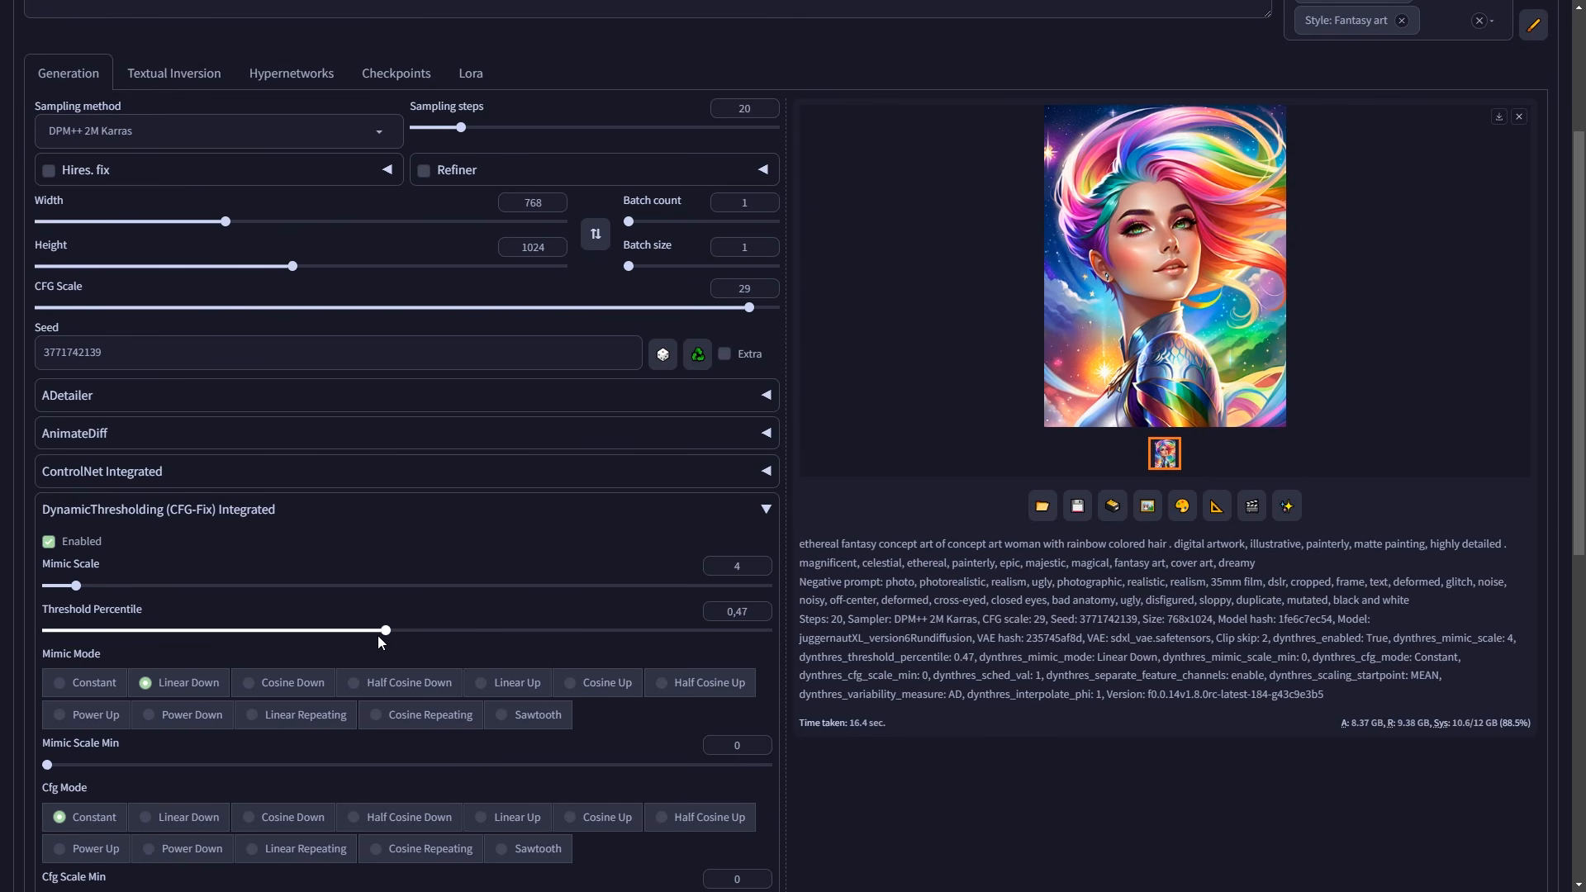
{"action": "left_click_drag", "start_coordinate": [76, 586], "coordinate": [101, 585]}
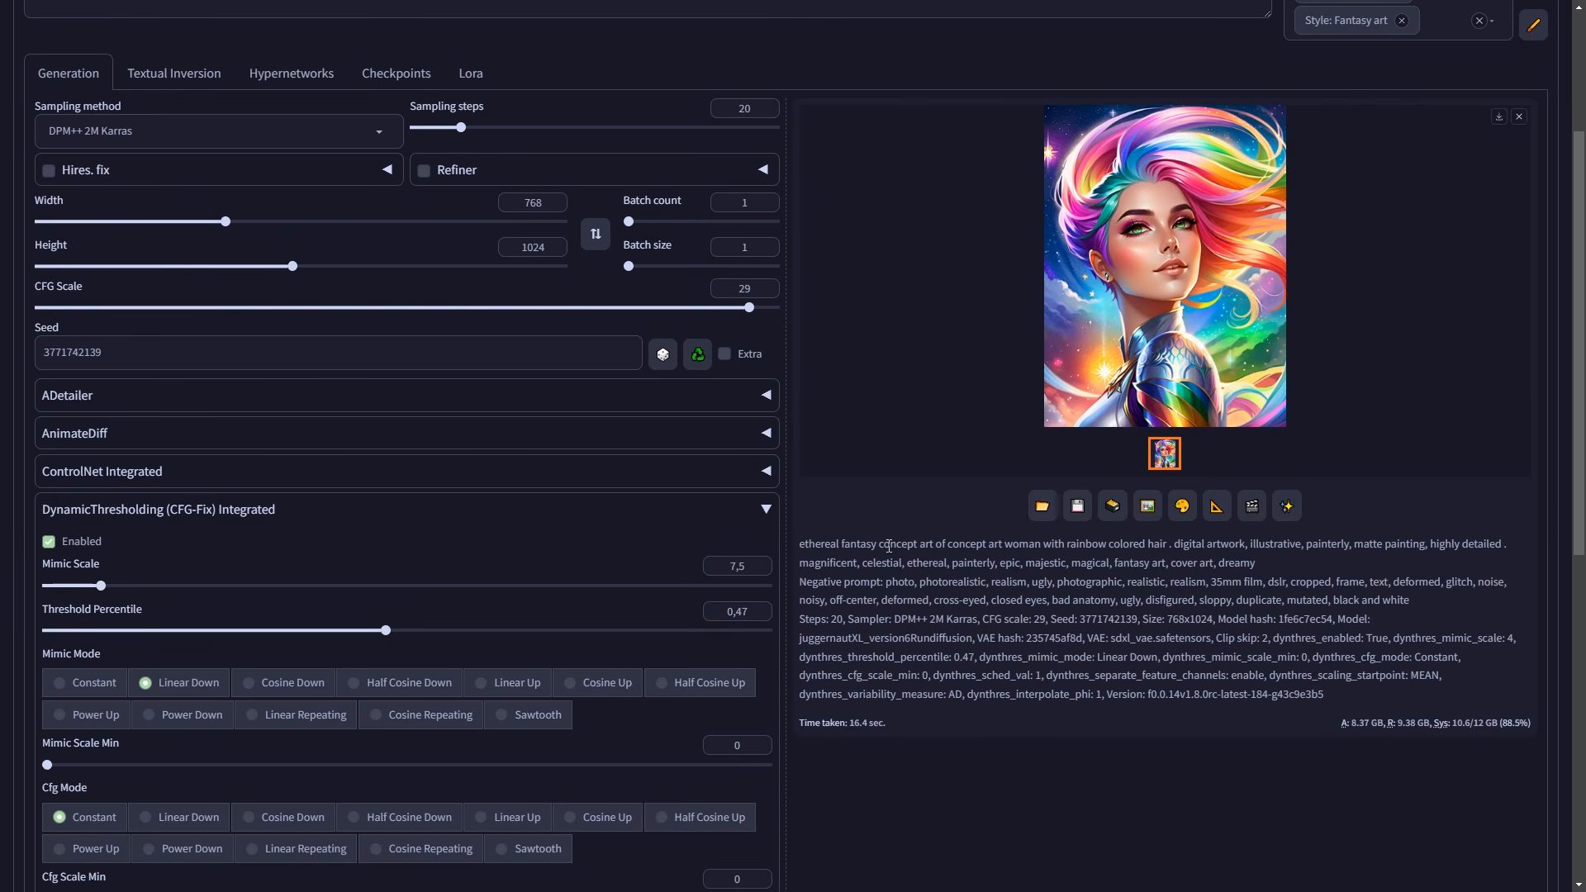
{"action": "scroll", "coordinate": [889, 545], "scroll_direction": "up", "scroll_amount": 2}
{"action": "left_click_drag", "start_coordinate": [385, 796], "coordinate": [278, 795]}
{"action": "scroll", "coordinate": [1340, 236], "scroll_direction": "up", "scroll_amount": 1}
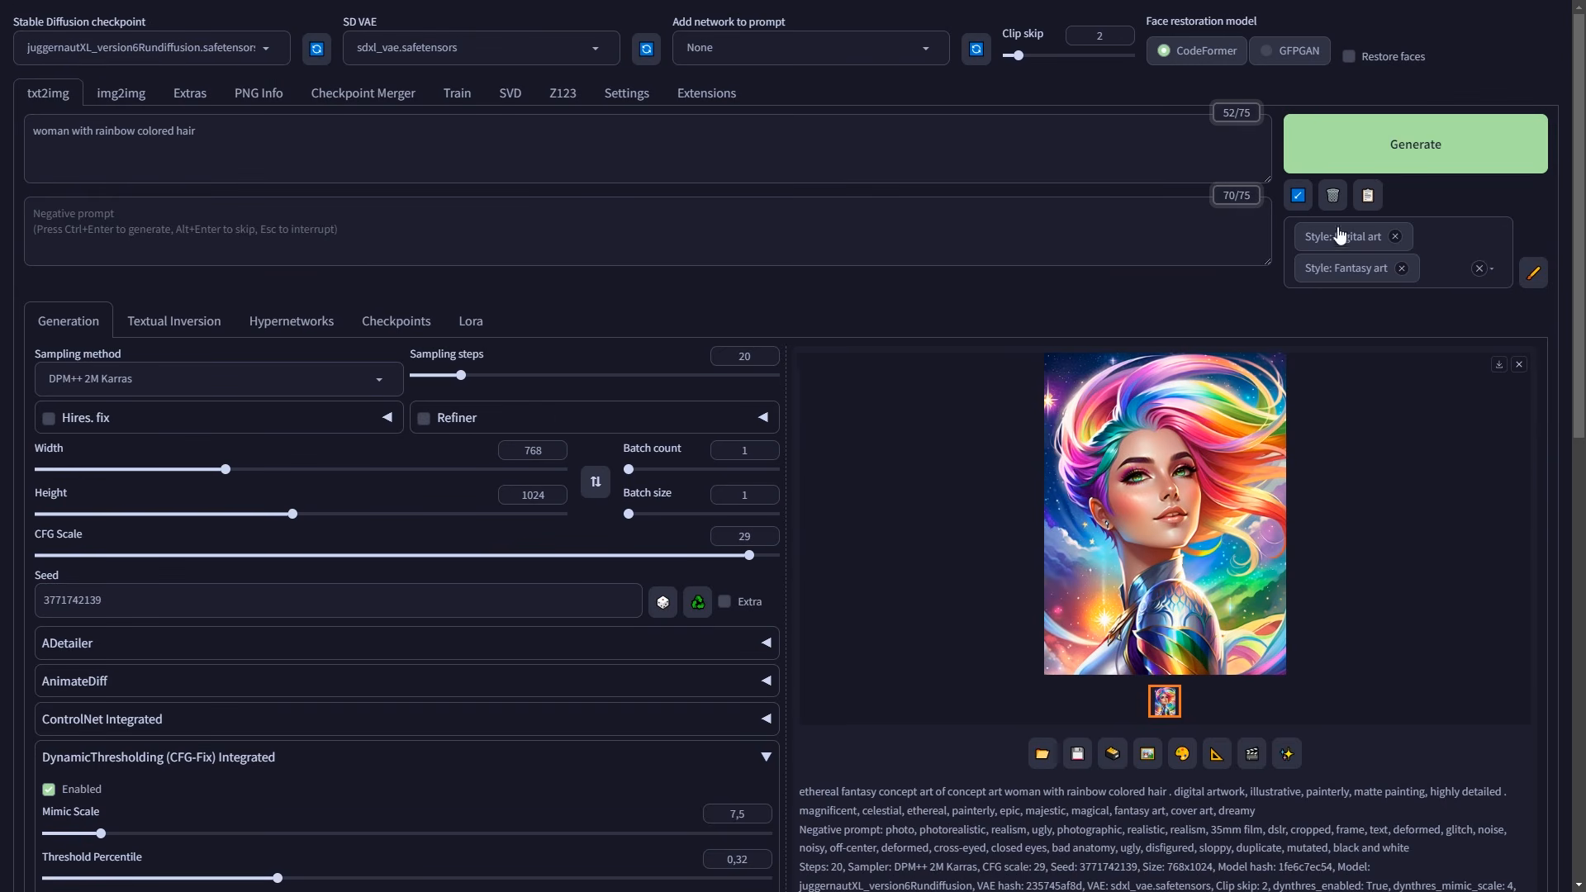
{"action": "left_click", "coordinate": [1371, 149]}
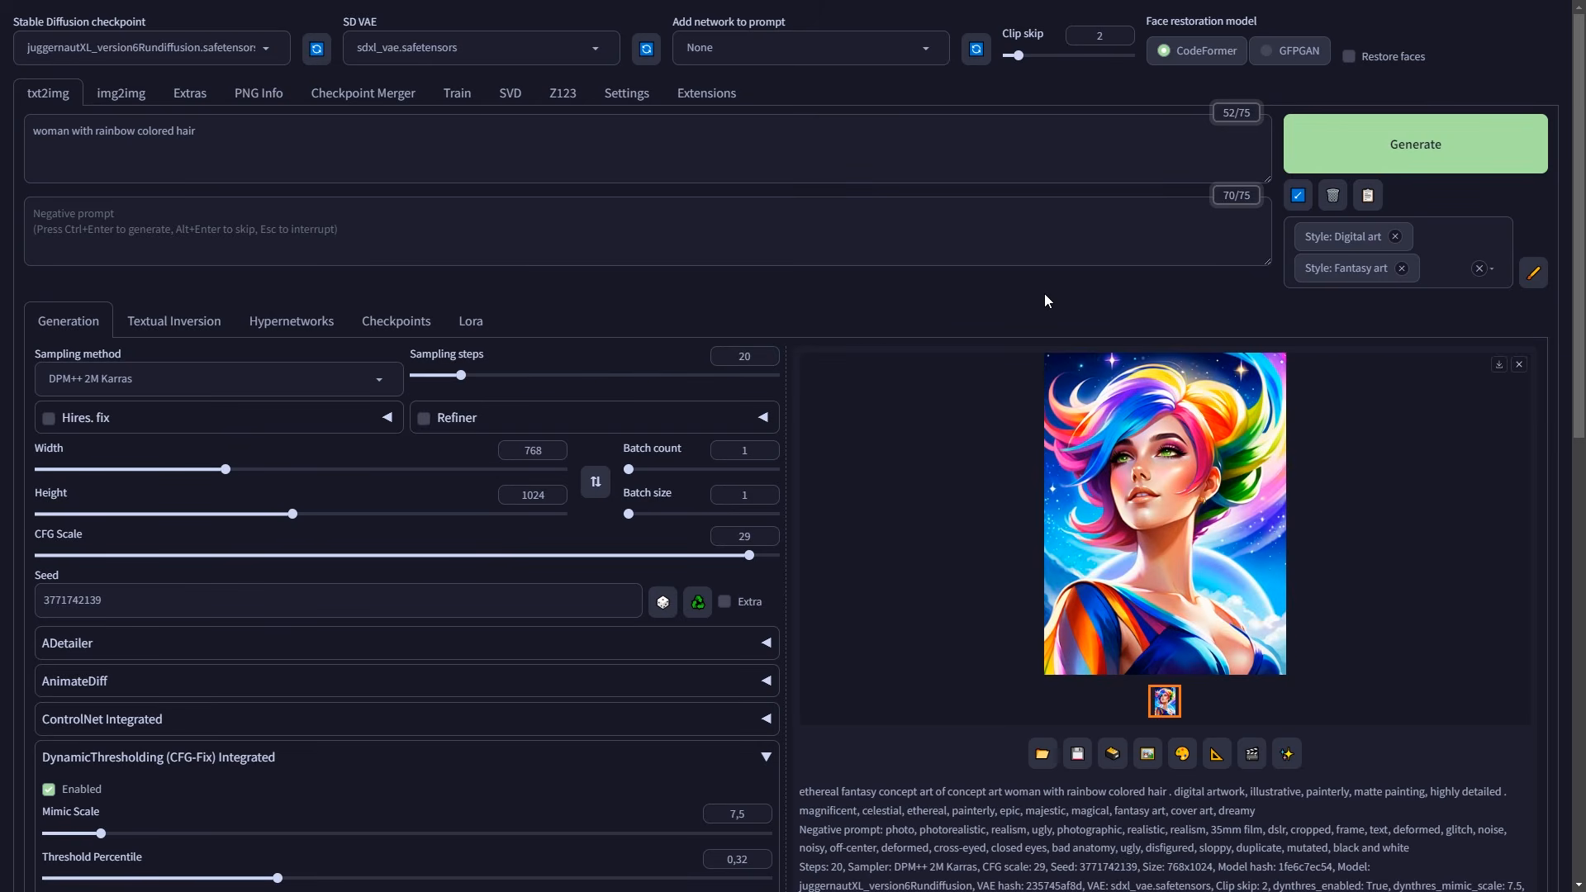
{"action": "left_click", "coordinate": [1198, 405]}
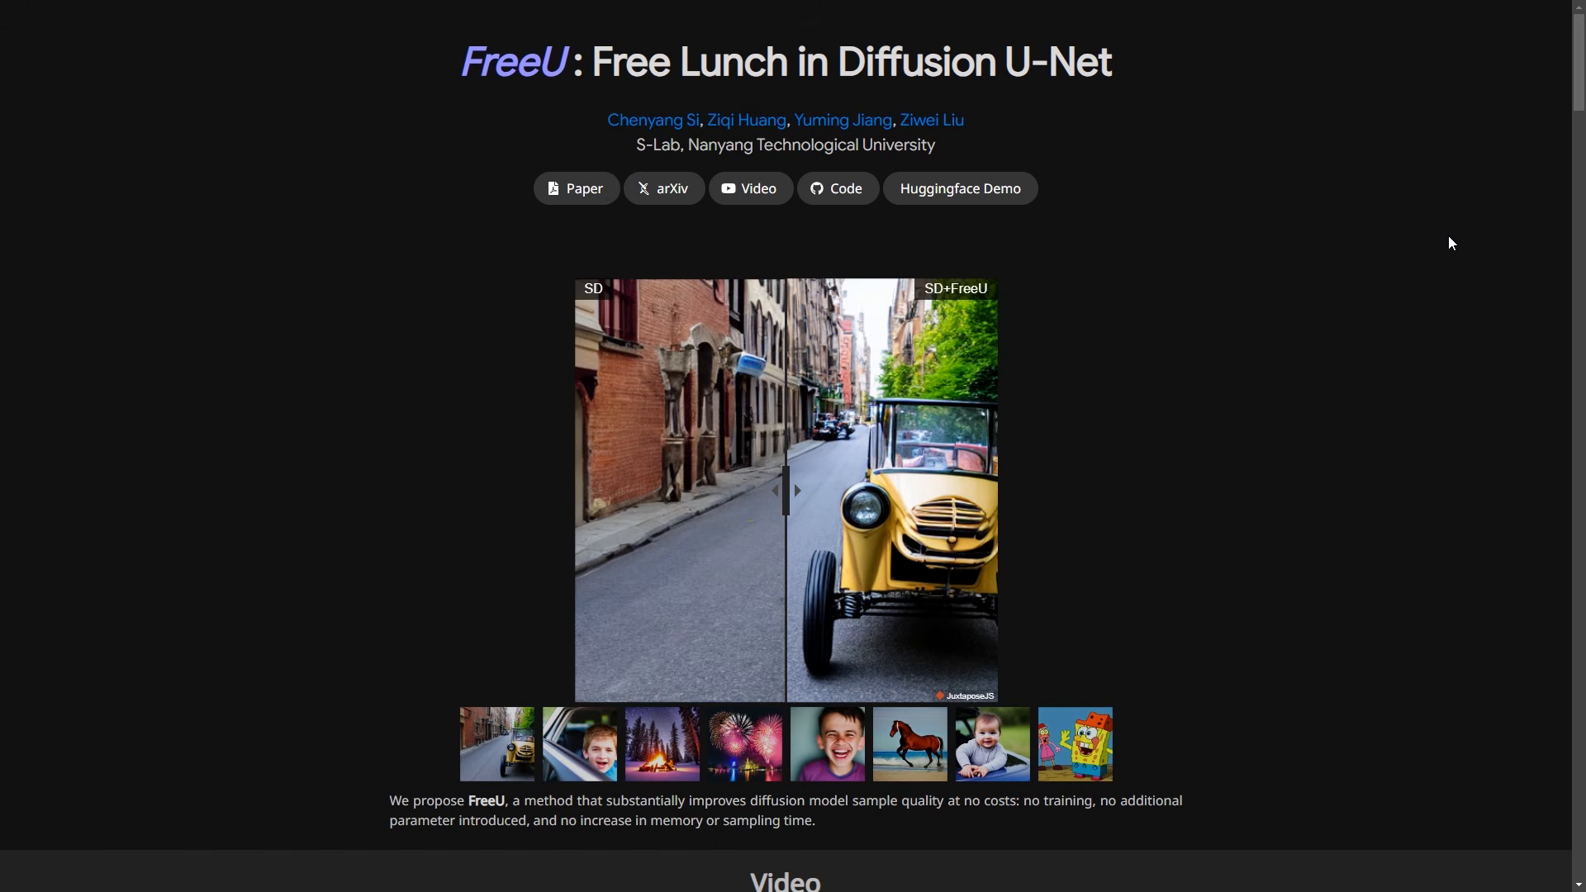
Review the FreeU project page from its title through the framework diagram to the Text to Image samples
{"action": "left_click_drag", "start_coordinate": [1178, 53], "coordinate": [459, 62]}
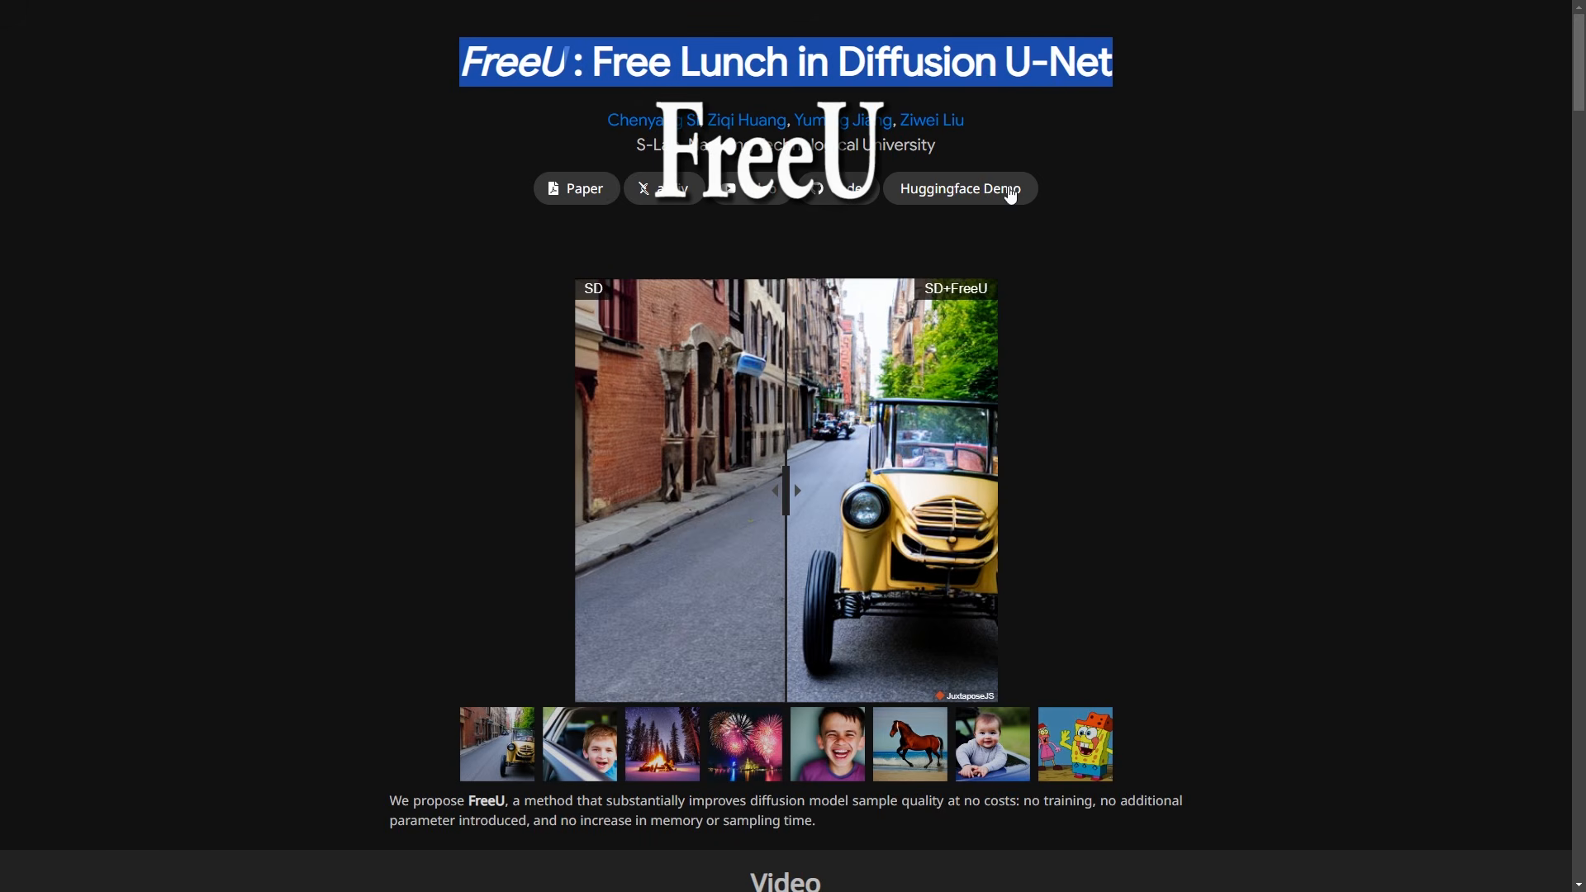
{"action": "left_click", "coordinate": [1228, 142]}
{"action": "scroll", "coordinate": [1223, 164], "scroll_direction": "down", "scroll_amount": 7}
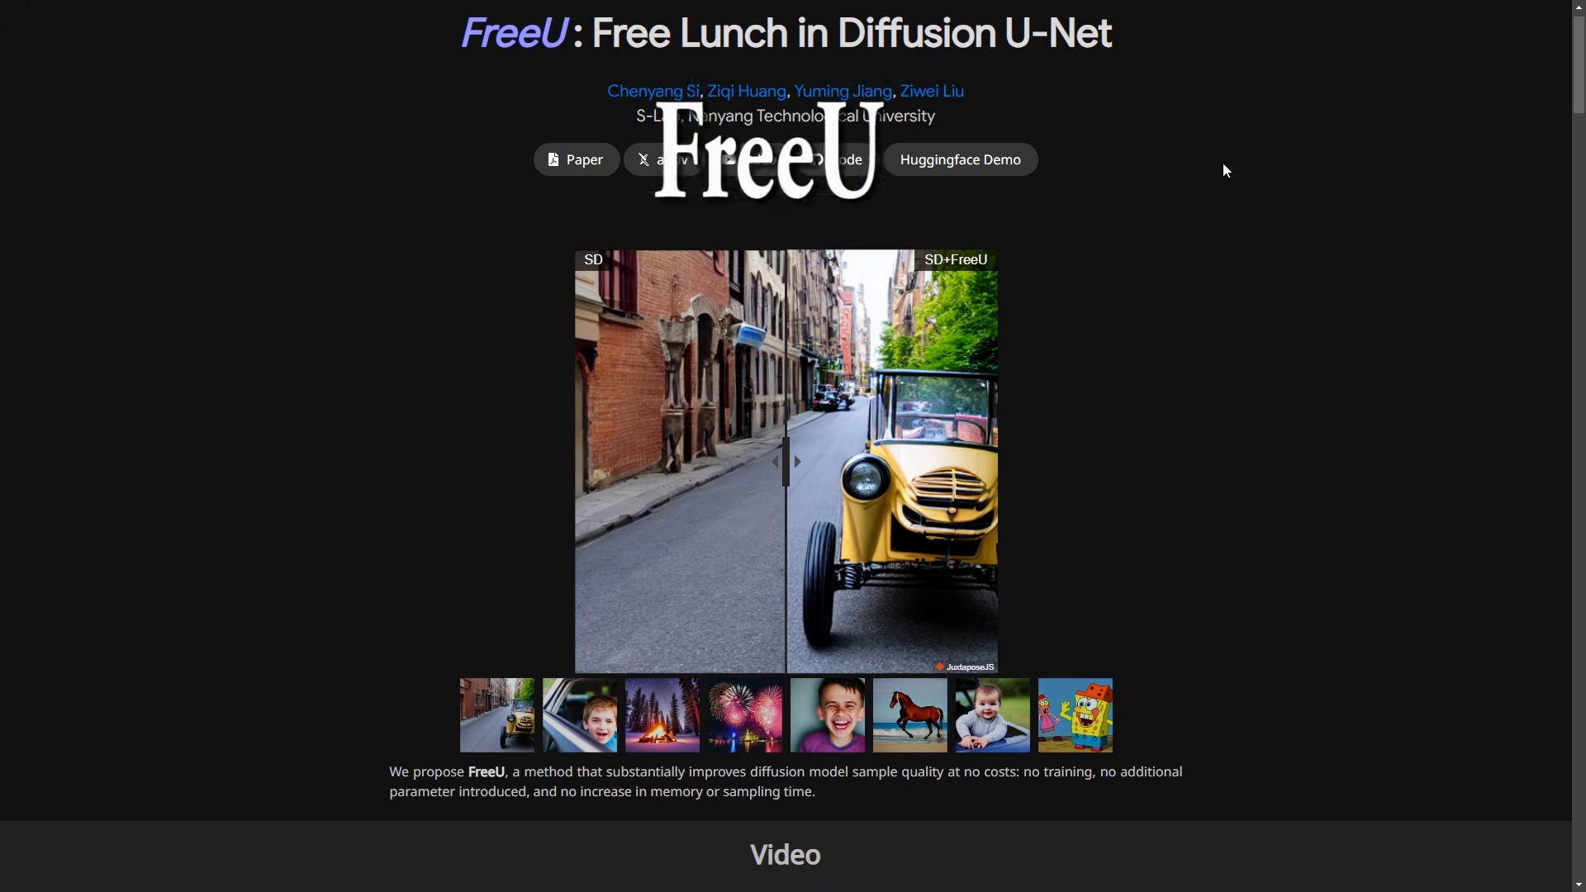
{"action": "scroll", "coordinate": [1224, 170], "scroll_direction": "down", "scroll_amount": 12}
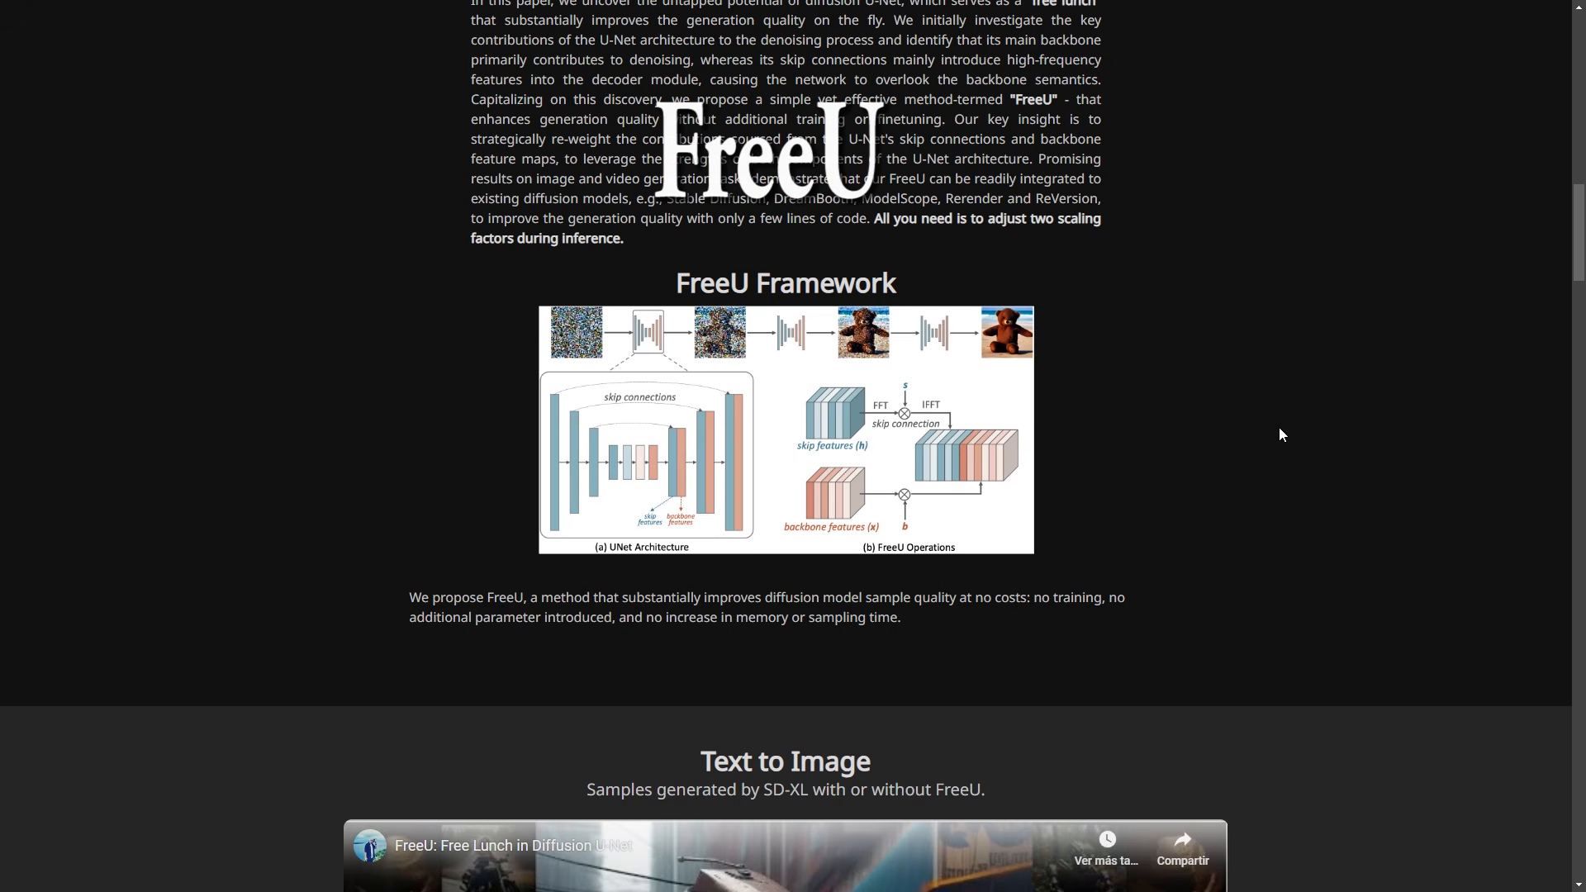
{"action": "scroll", "coordinate": [1279, 429], "scroll_direction": "down", "scroll_amount": 2}
{"action": "scroll", "coordinate": [1280, 427], "scroll_direction": "down", "scroll_amount": 4}
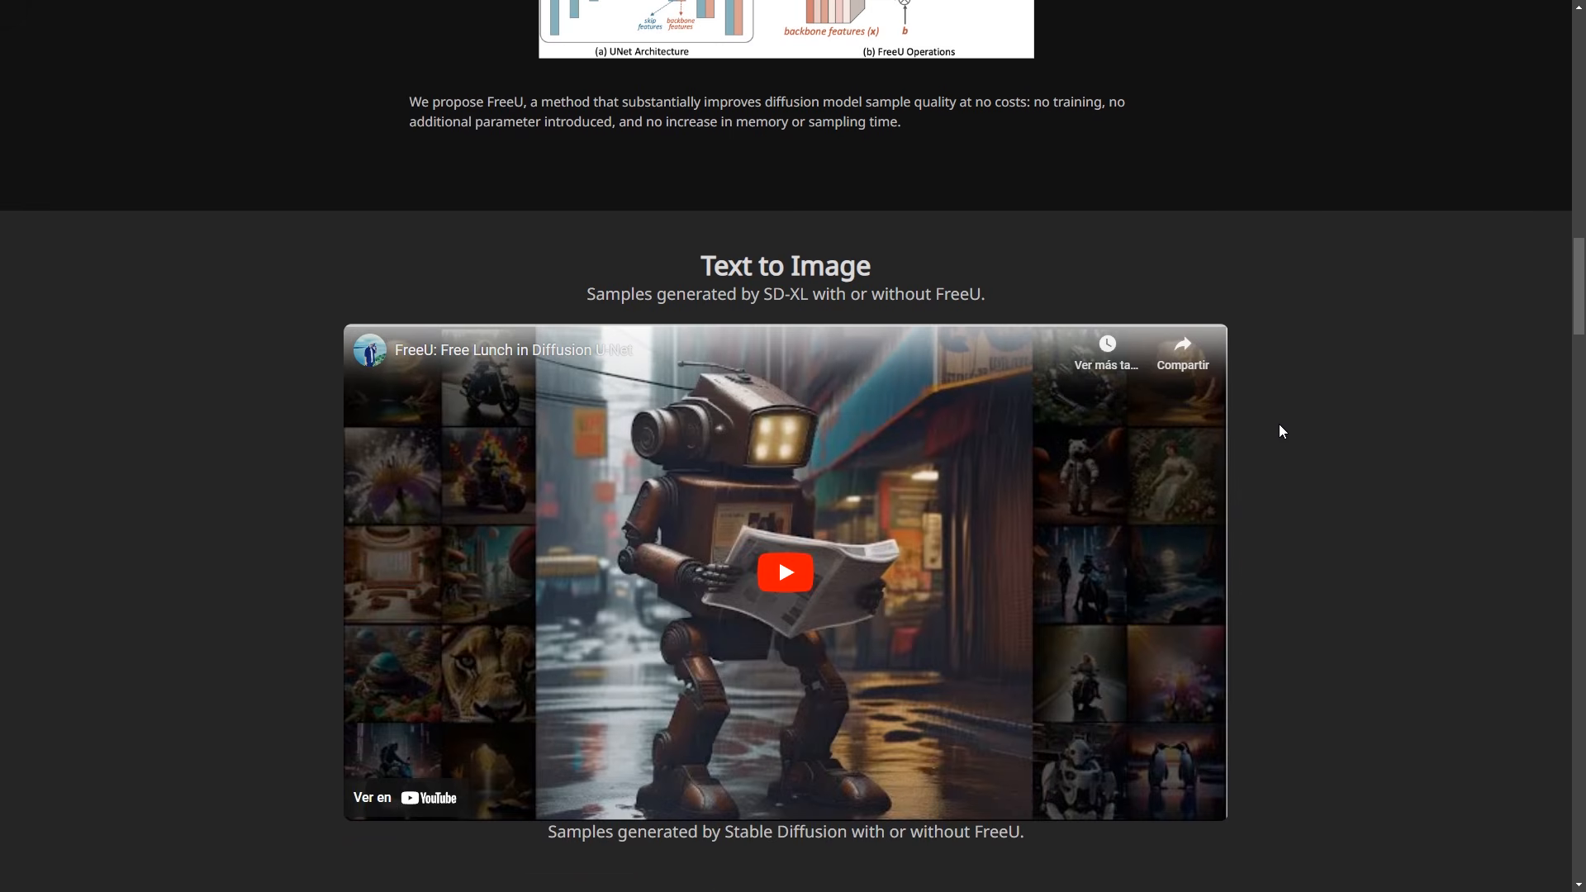
{"action": "scroll", "coordinate": [1279, 430], "scroll_direction": "down", "scroll_amount": 1}
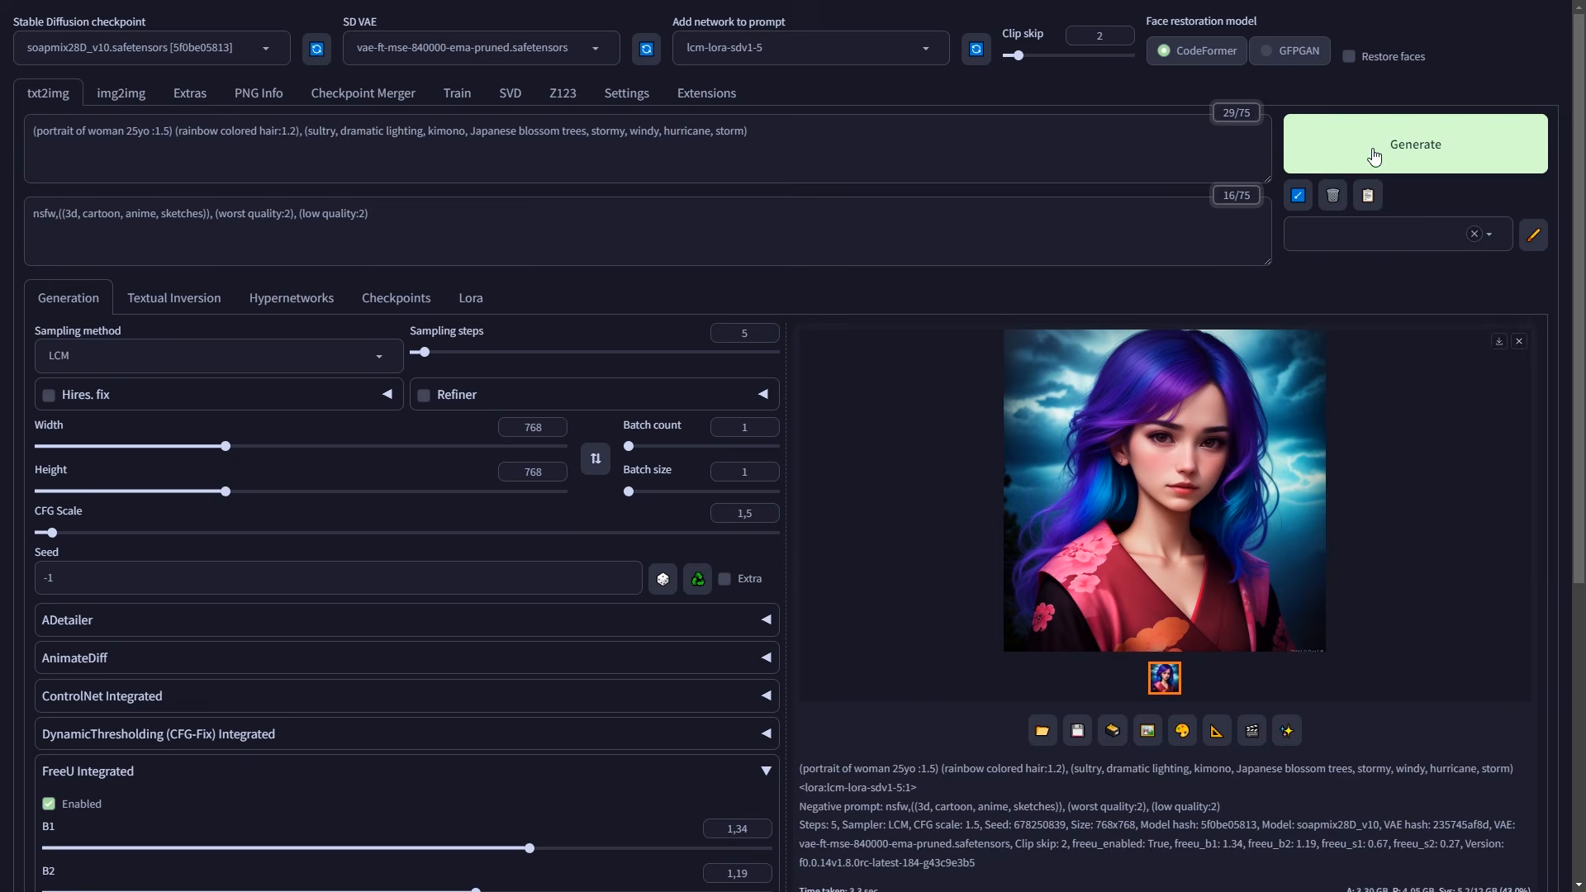
Generate rainbow hair portraits with FreeU enabled and random seeds, and switch on continuous generation with Generate forever
{"action": "left_click", "coordinate": [1371, 166]}
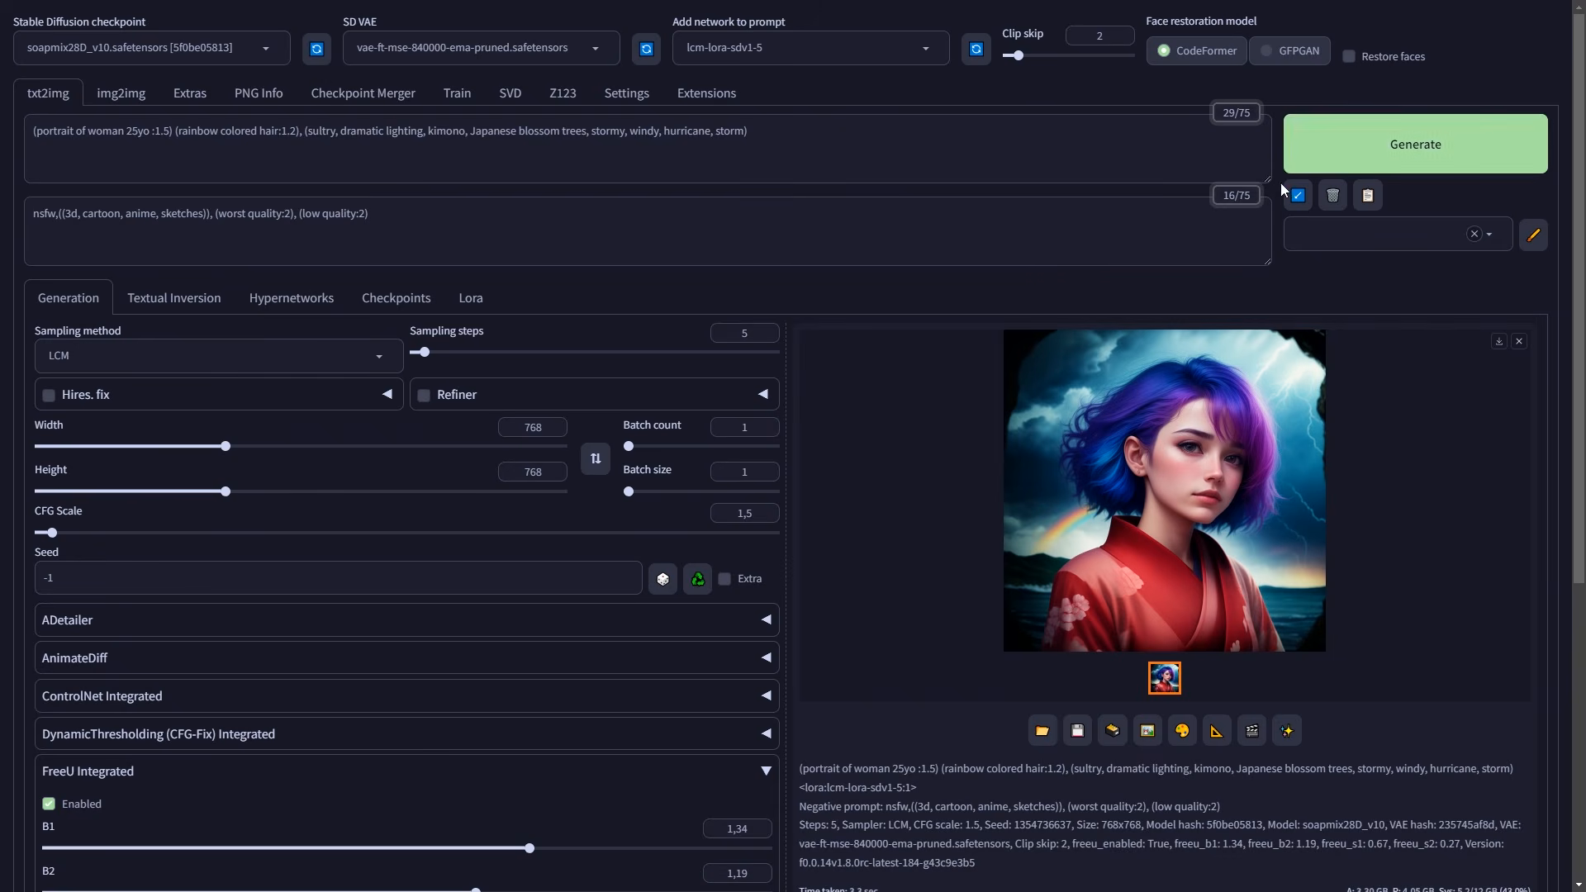
{"action": "left_click", "coordinate": [1380, 145]}
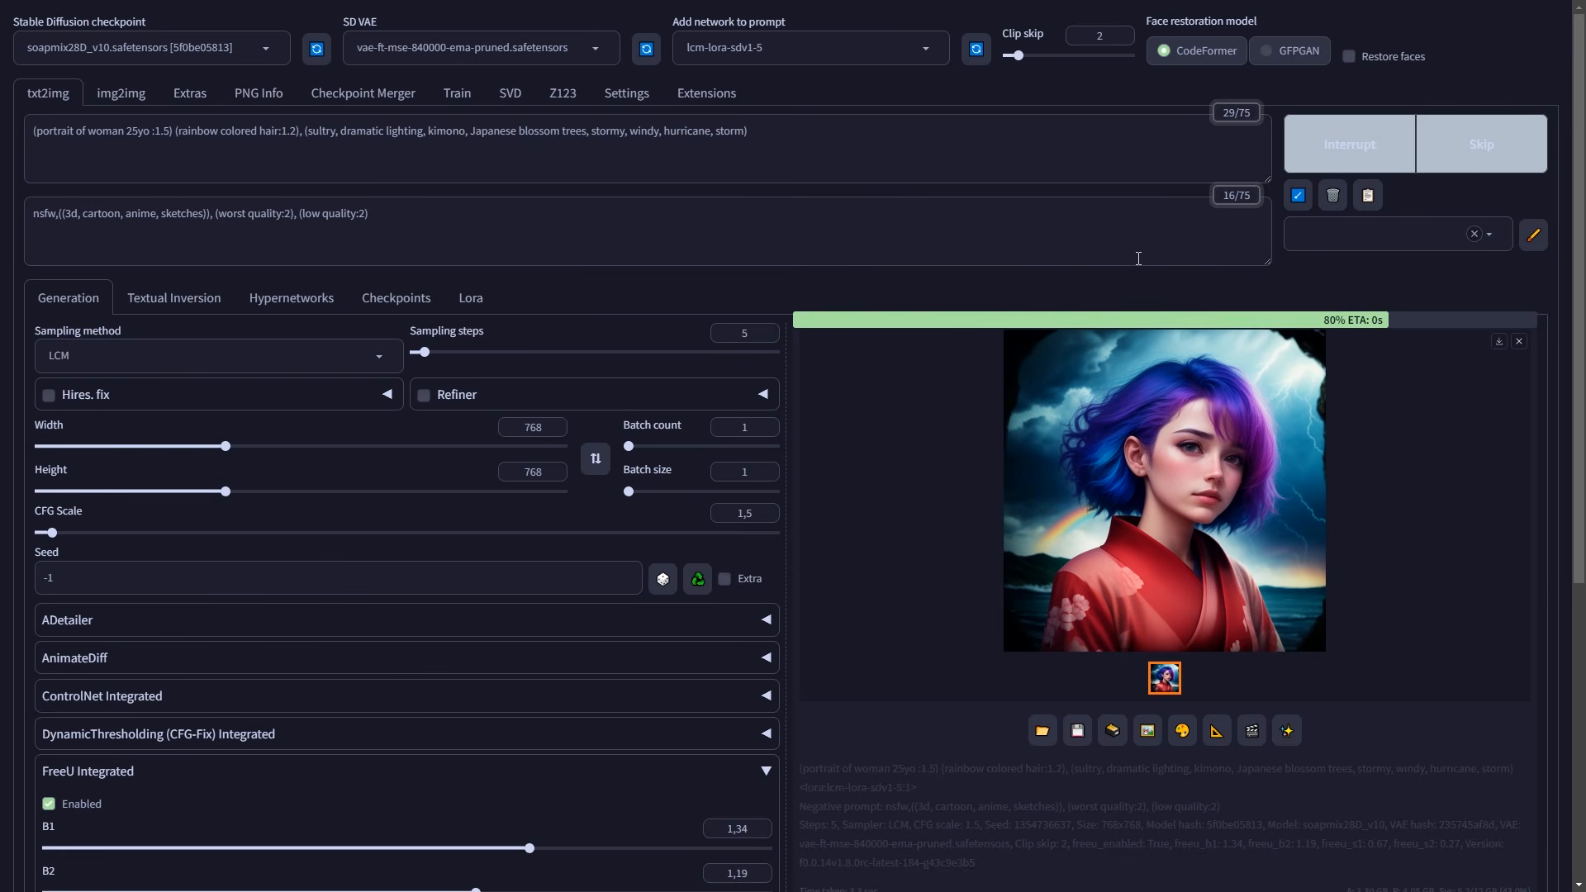
{"action": "right_click", "coordinate": [1416, 149]}
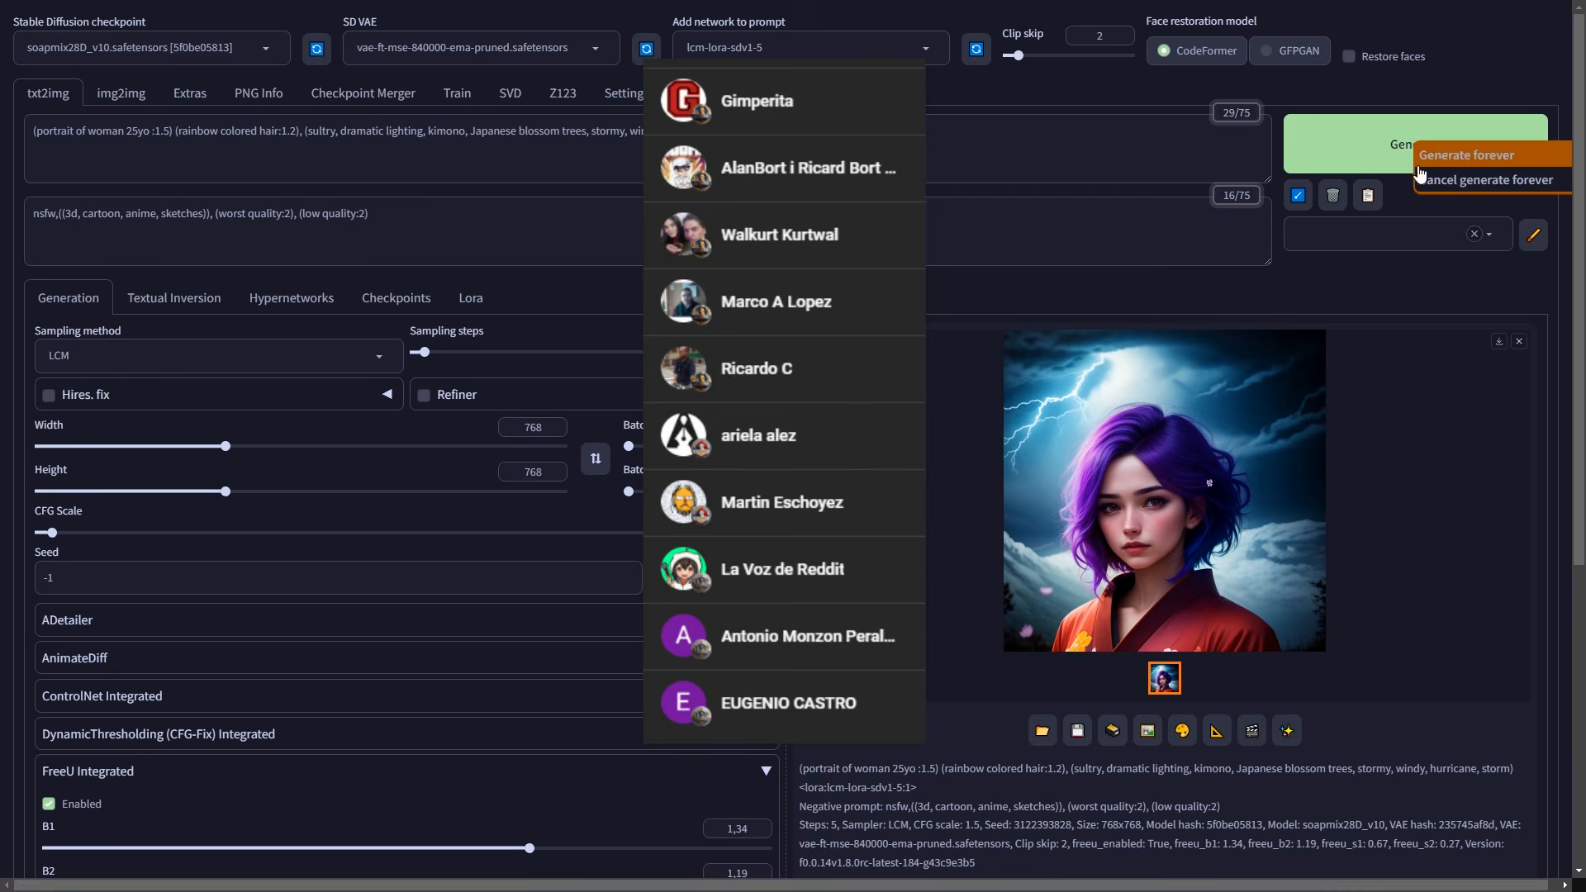
{"action": "left_click", "coordinate": [1464, 156]}
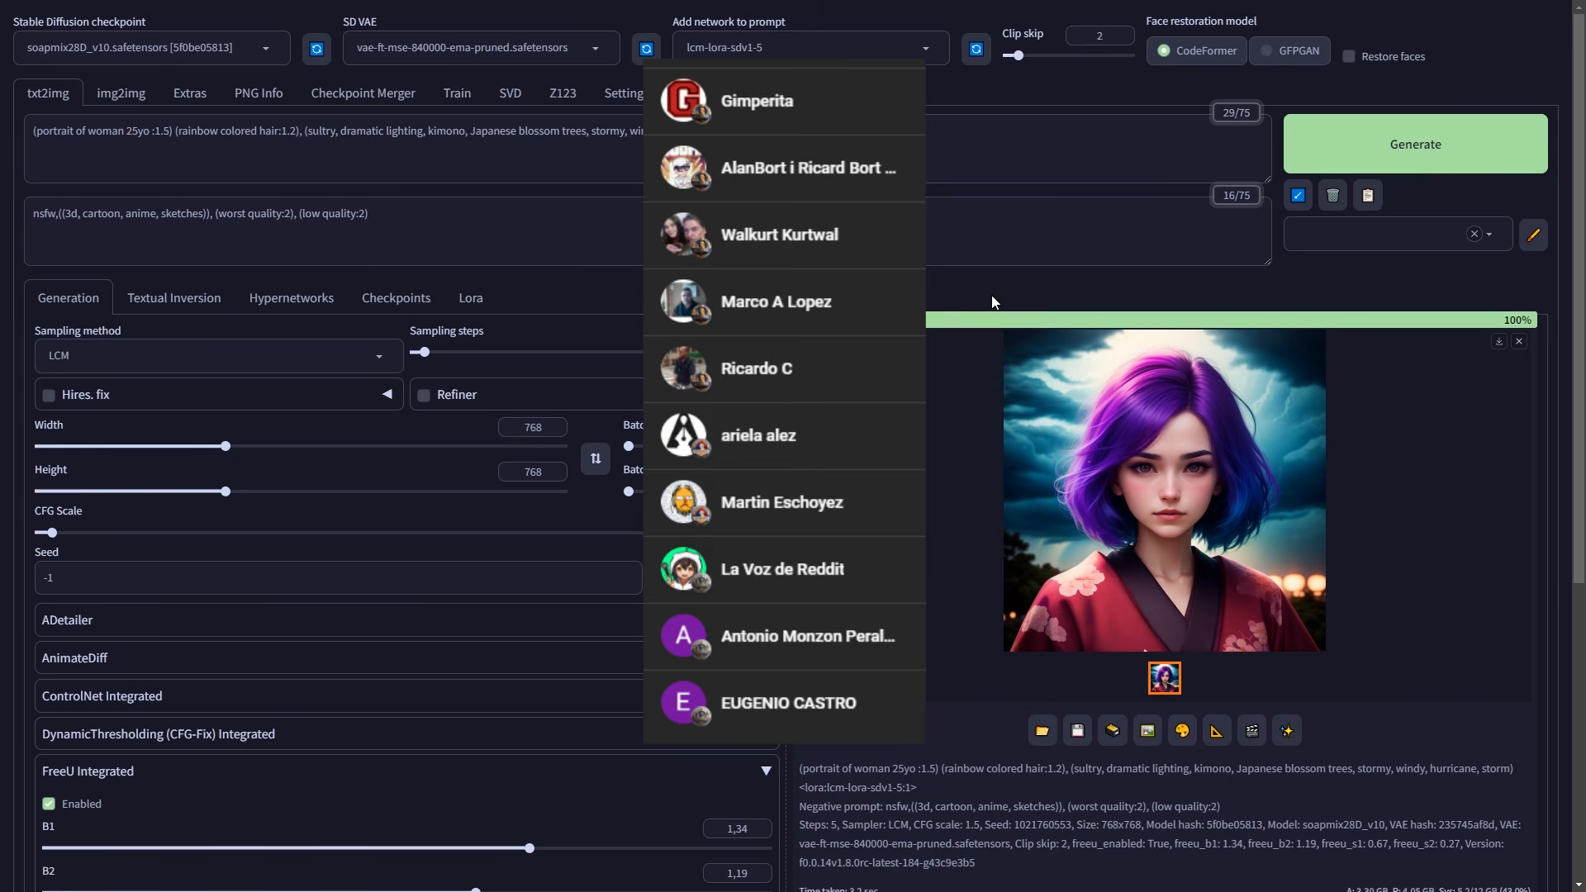
{"action": "scroll", "coordinate": [776, 347], "scroll_direction": "down", "scroll_amount": 4}
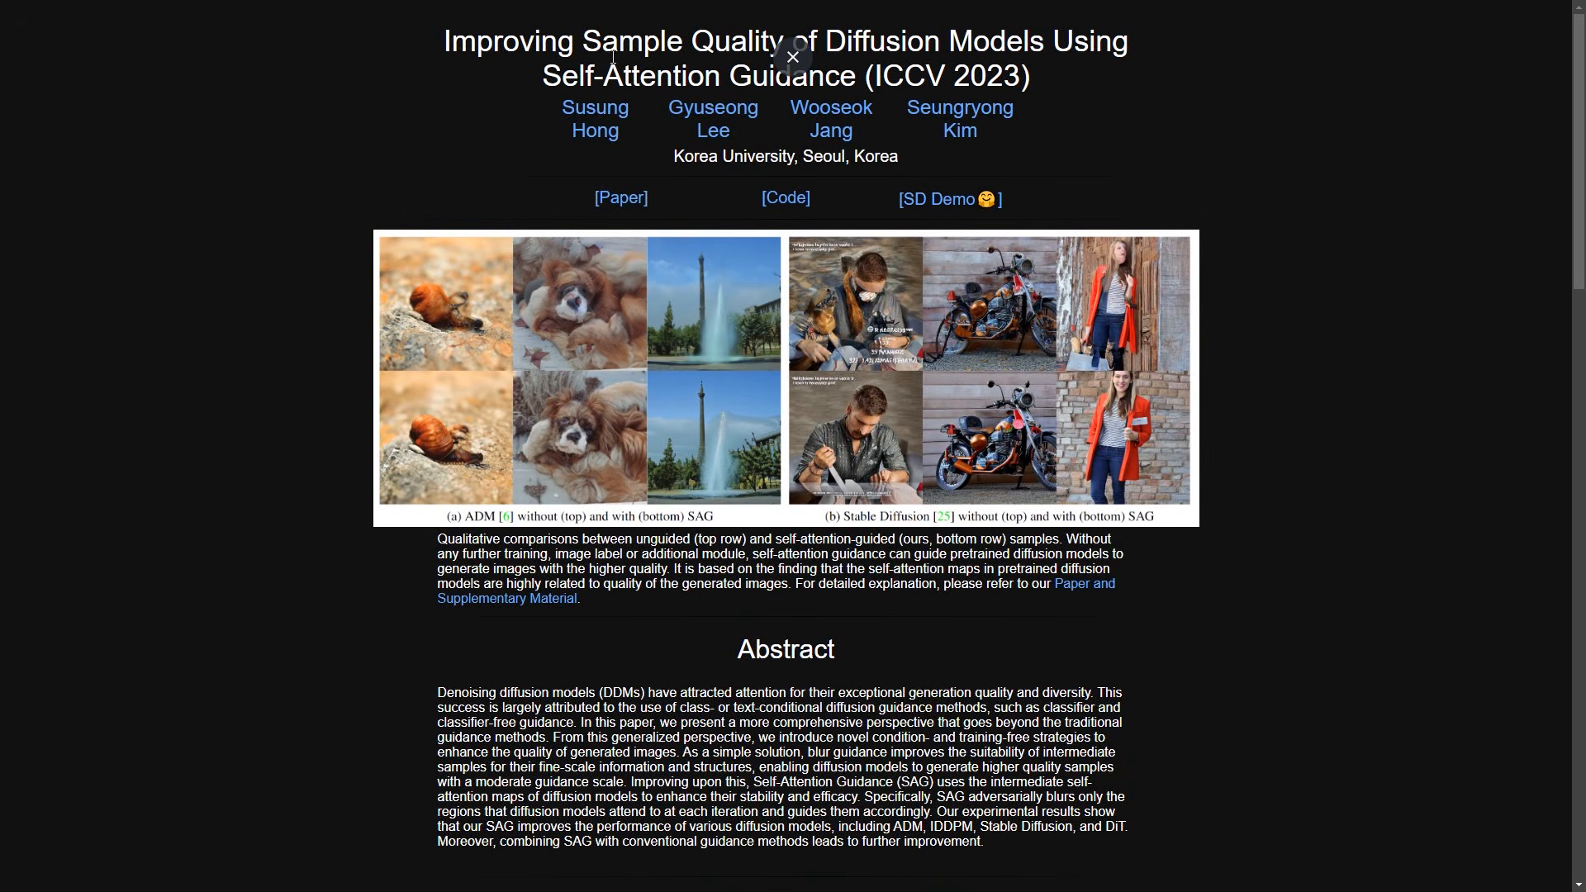
Review the Self-Attention Guidance project page, including its title, sample comparisons and abstract
{"action": "left_click_drag", "start_coordinate": [543, 76], "coordinate": [858, 85]}
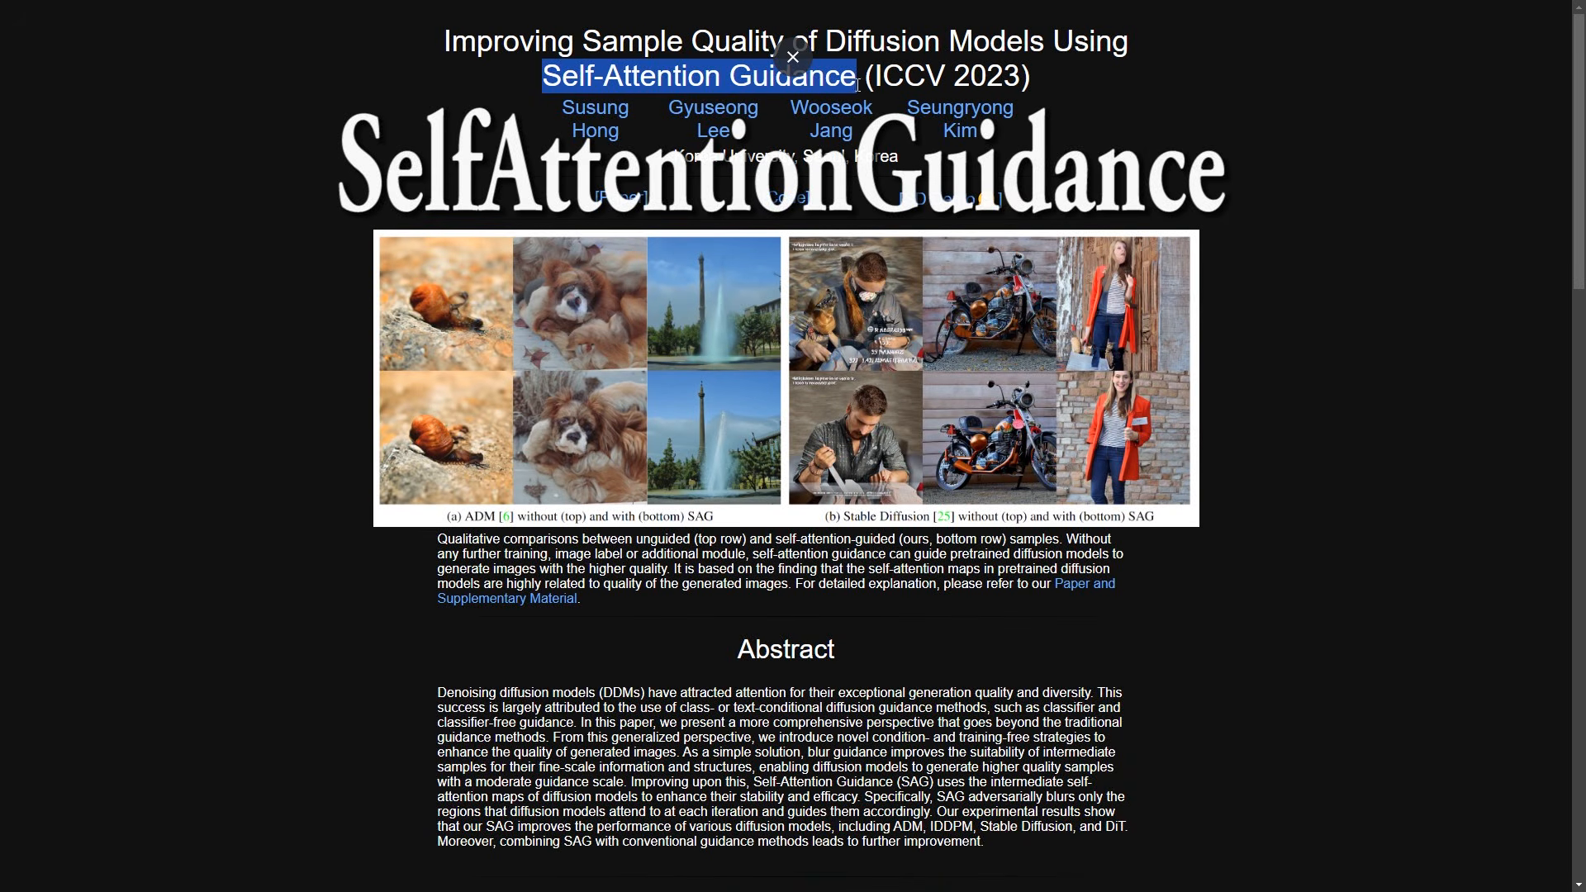
{"action": "left_click", "coordinate": [1351, 141]}
{"action": "scroll", "coordinate": [1351, 153], "scroll_direction": "down", "scroll_amount": 3}
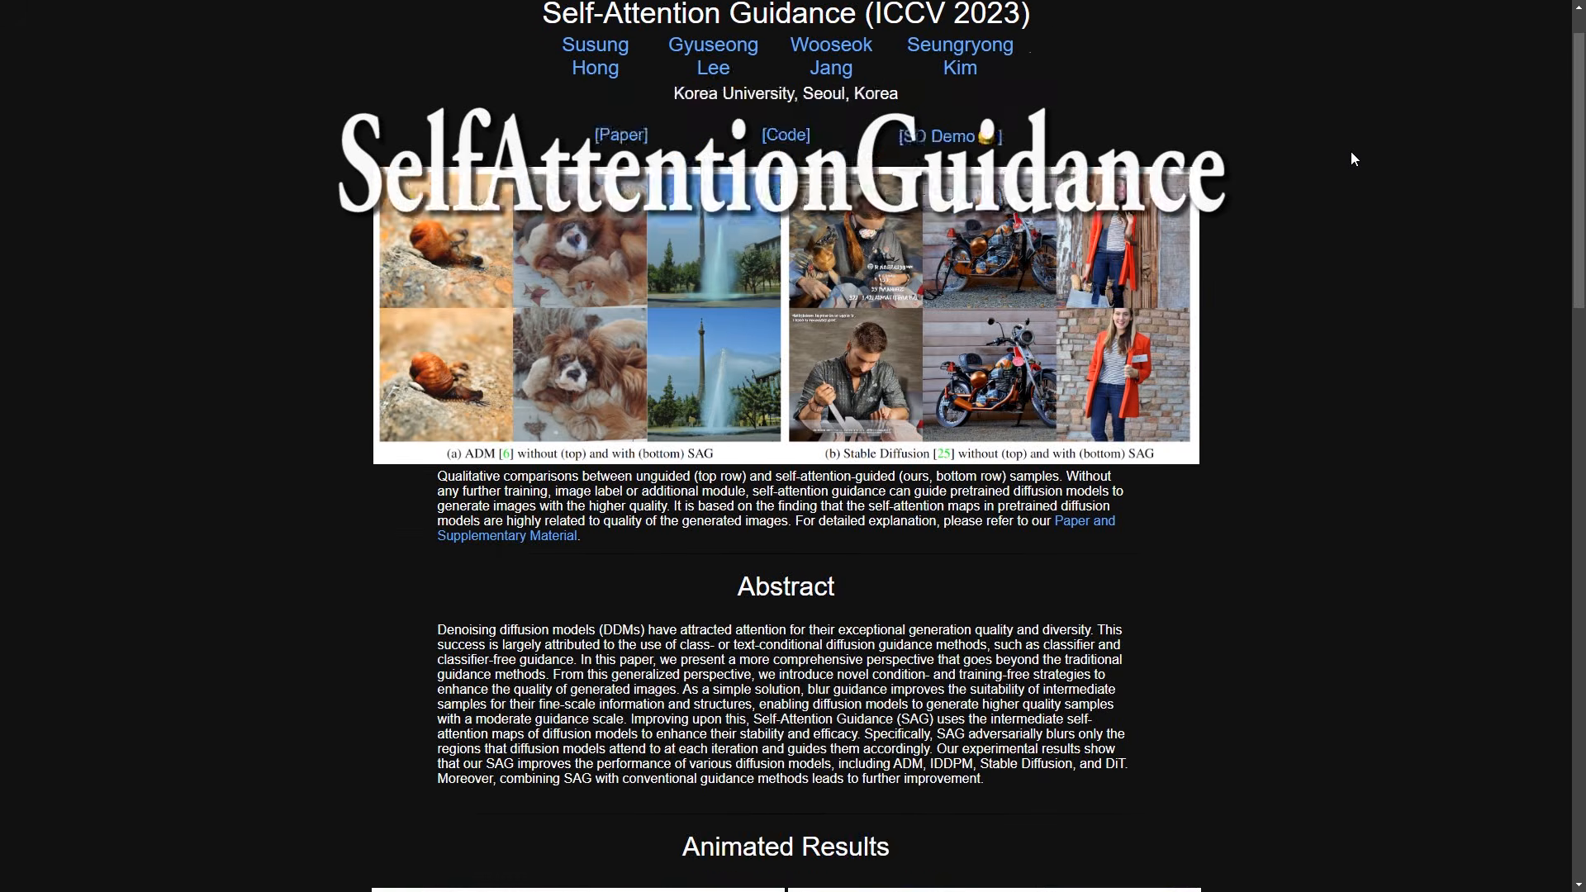
{"action": "scroll", "coordinate": [1351, 155], "scroll_direction": "down", "scroll_amount": 6}
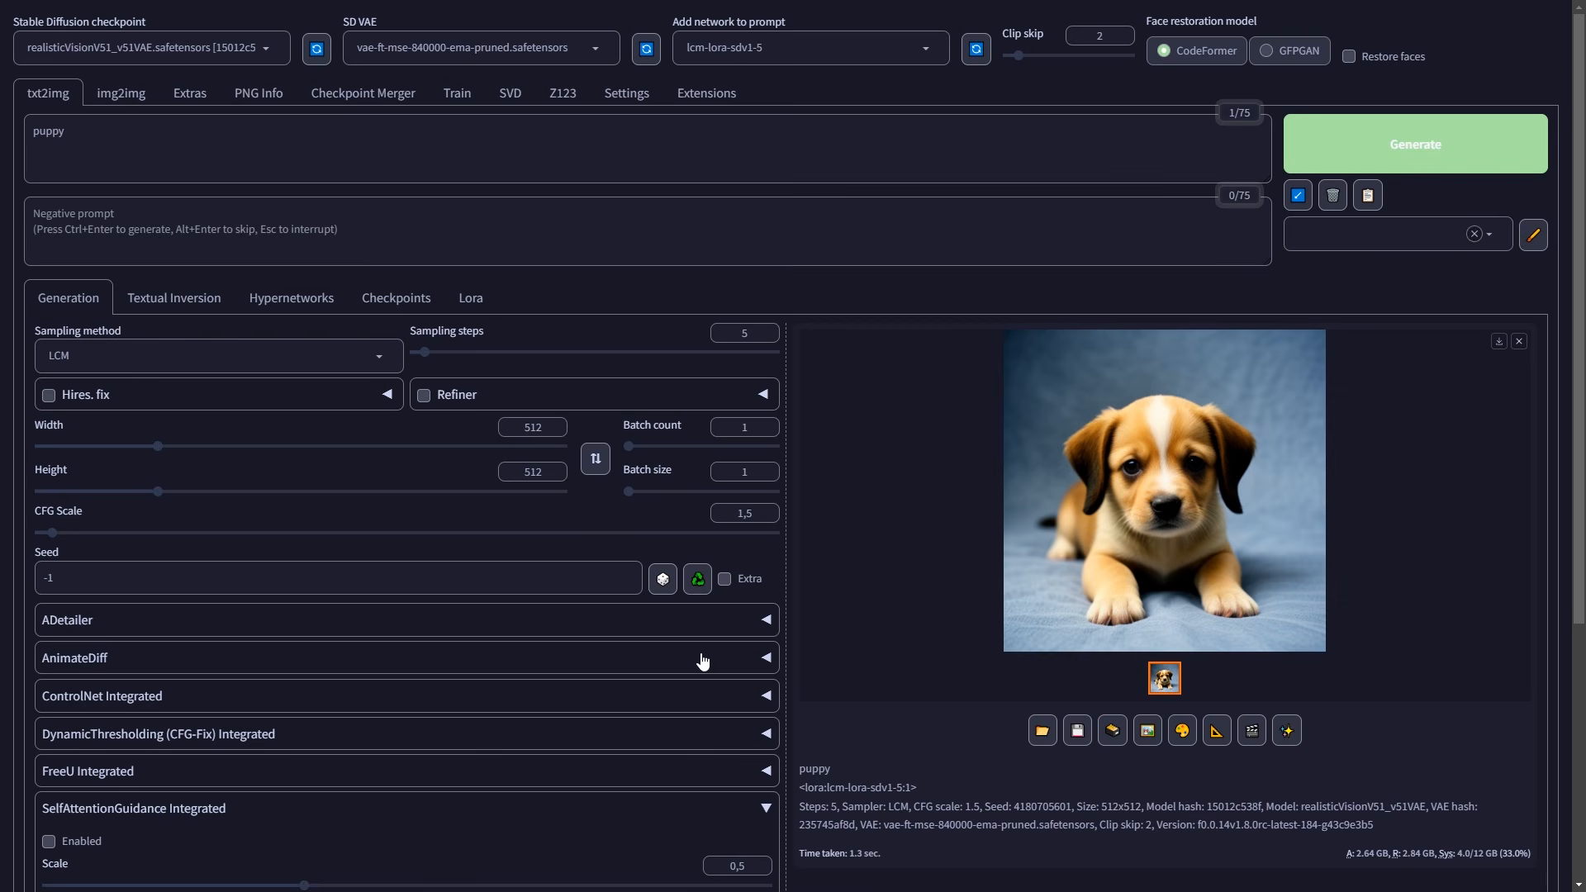
Enable SelfAttentionGuidance with Scale 0.84 and a higher Blur Sigma, and regenerate the puppy image with the seed of the last result
{"action": "left_click", "coordinate": [706, 579]}
{"action": "scroll", "coordinate": [284, 673], "scroll_direction": "down", "scroll_amount": 2}
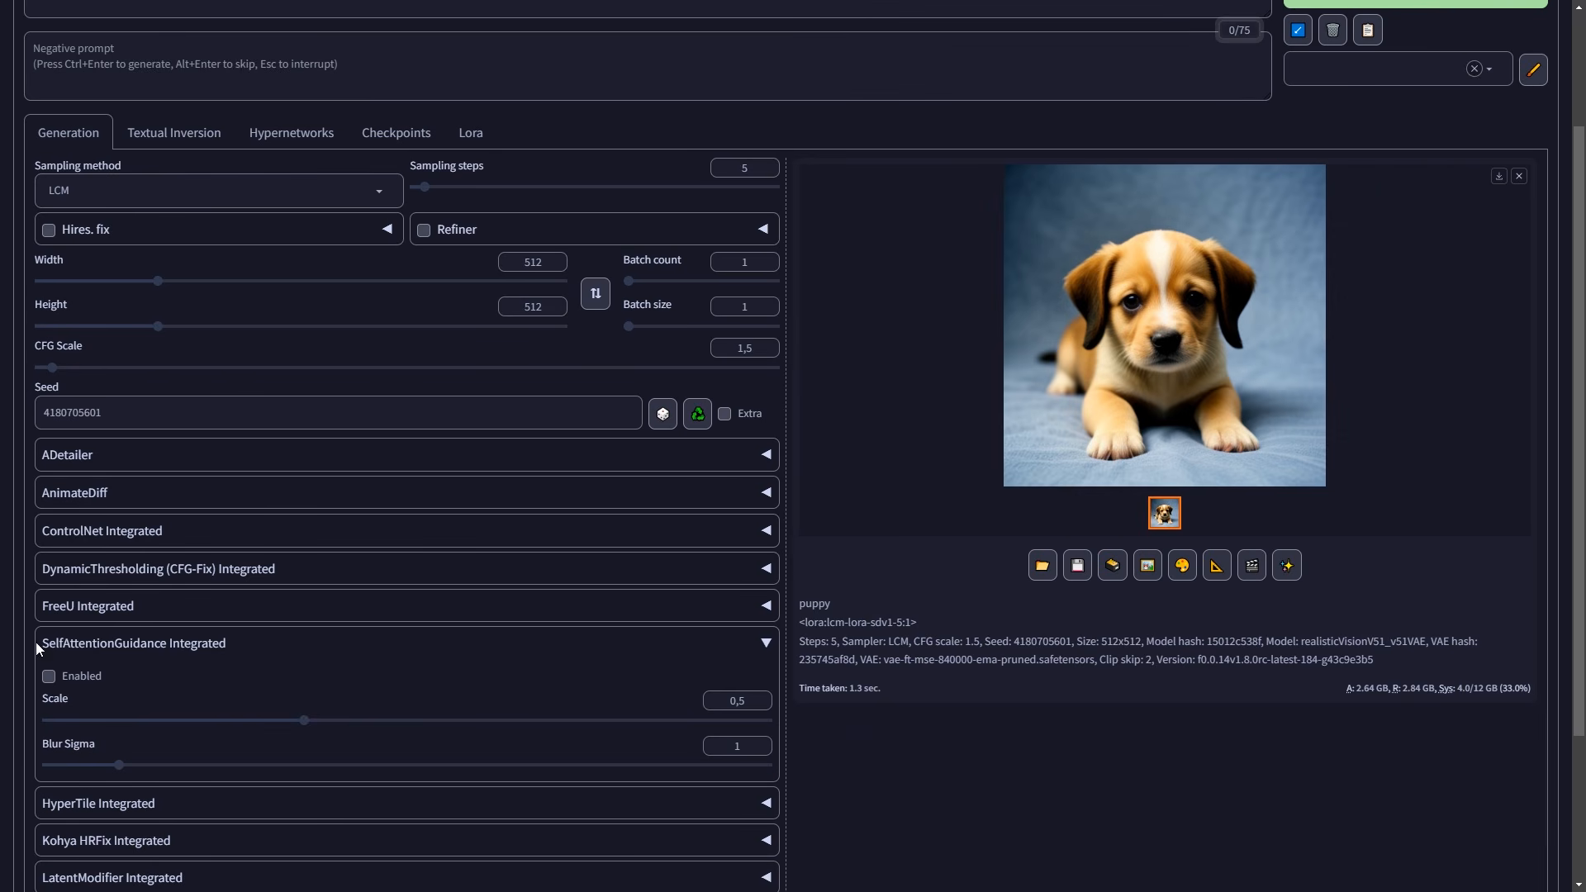
{"action": "left_click_drag", "start_coordinate": [36, 644], "coordinate": [287, 644]}
{"action": "left_click", "coordinate": [368, 642]}
{"action": "left_click", "coordinate": [49, 677]}
{"action": "left_click_drag", "start_coordinate": [305, 720], "coordinate": [339, 720]}
{"action": "left_click_drag", "start_coordinate": [119, 765], "coordinate": [154, 766]}
{"action": "scroll", "coordinate": [1345, 253], "scroll_direction": "up", "scroll_amount": 3}
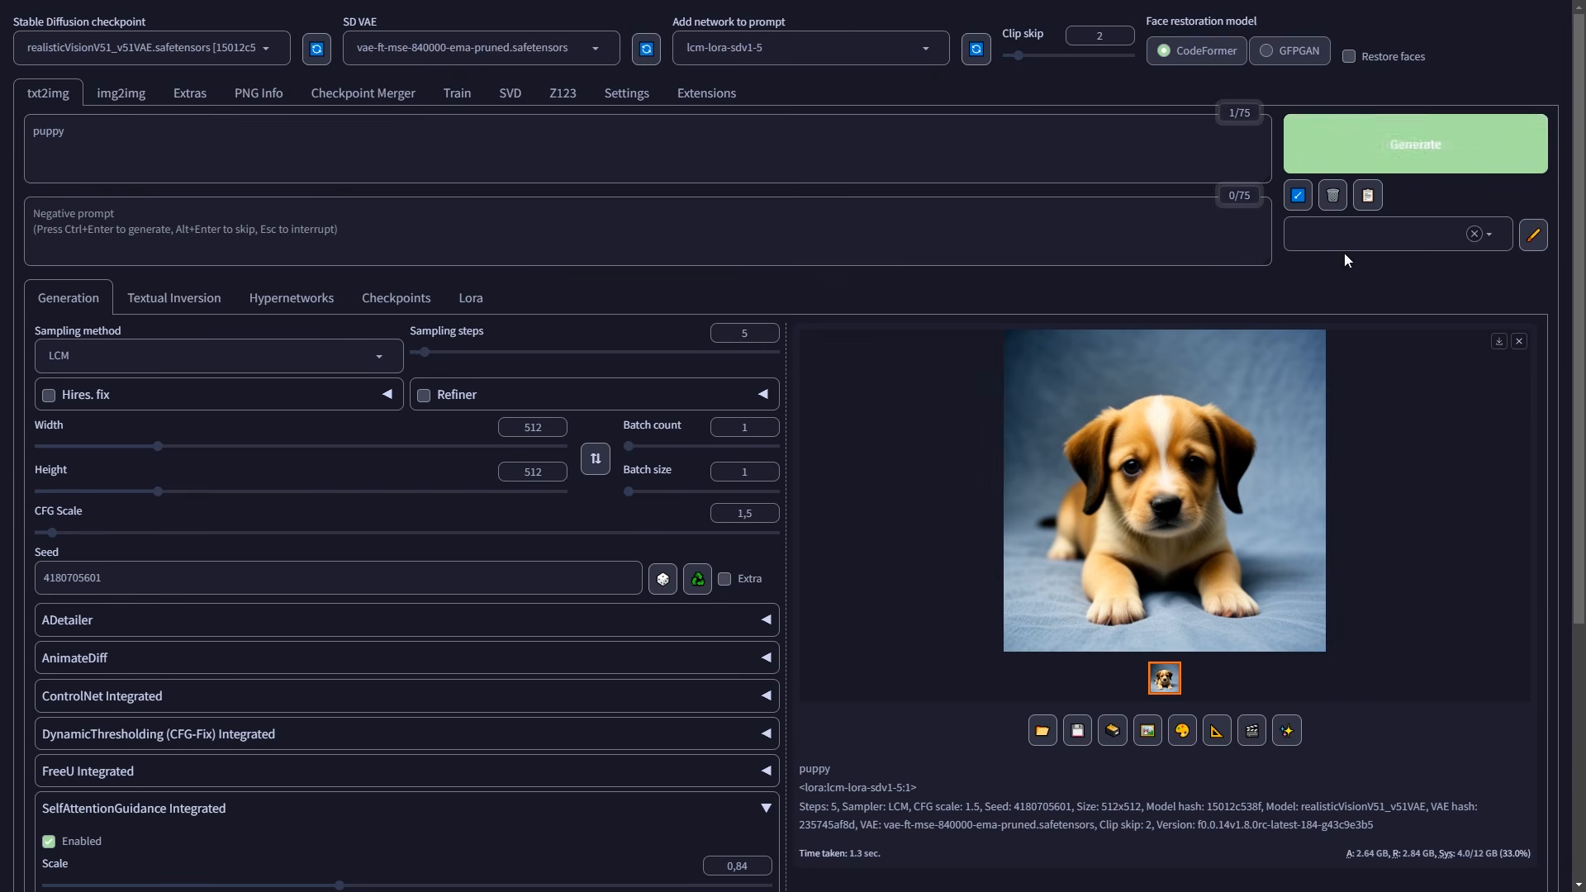
{"action": "left_click", "coordinate": [1374, 166]}
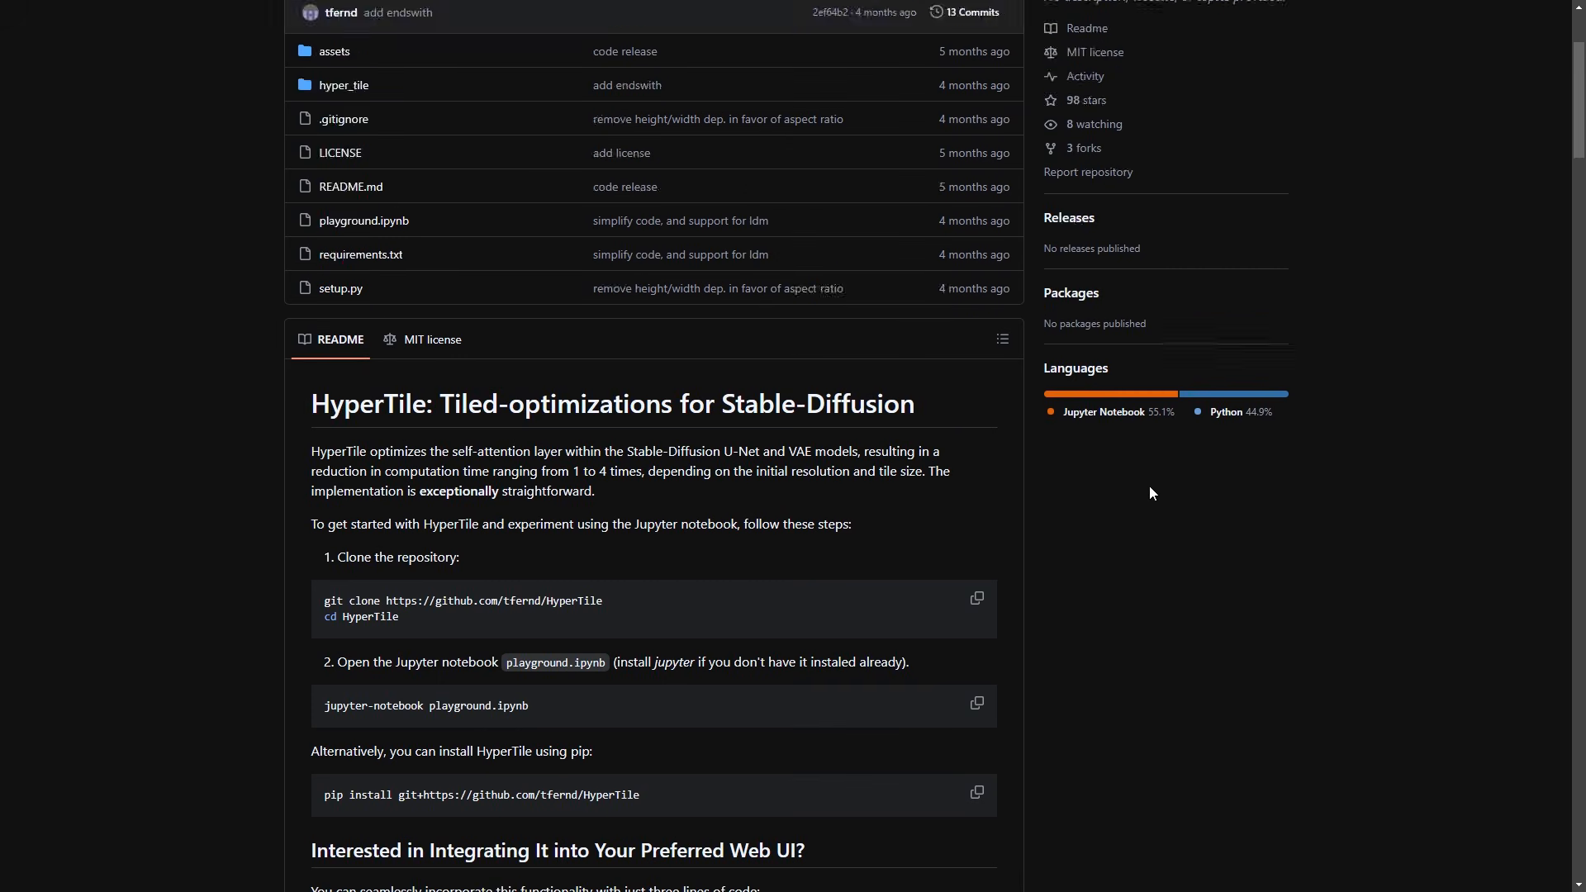
Examine the HyperTile repository's README, including its description and the upscaled woman and forest examples
{"action": "scroll", "coordinate": [286, 295], "scroll_direction": "down", "scroll_amount": 1}
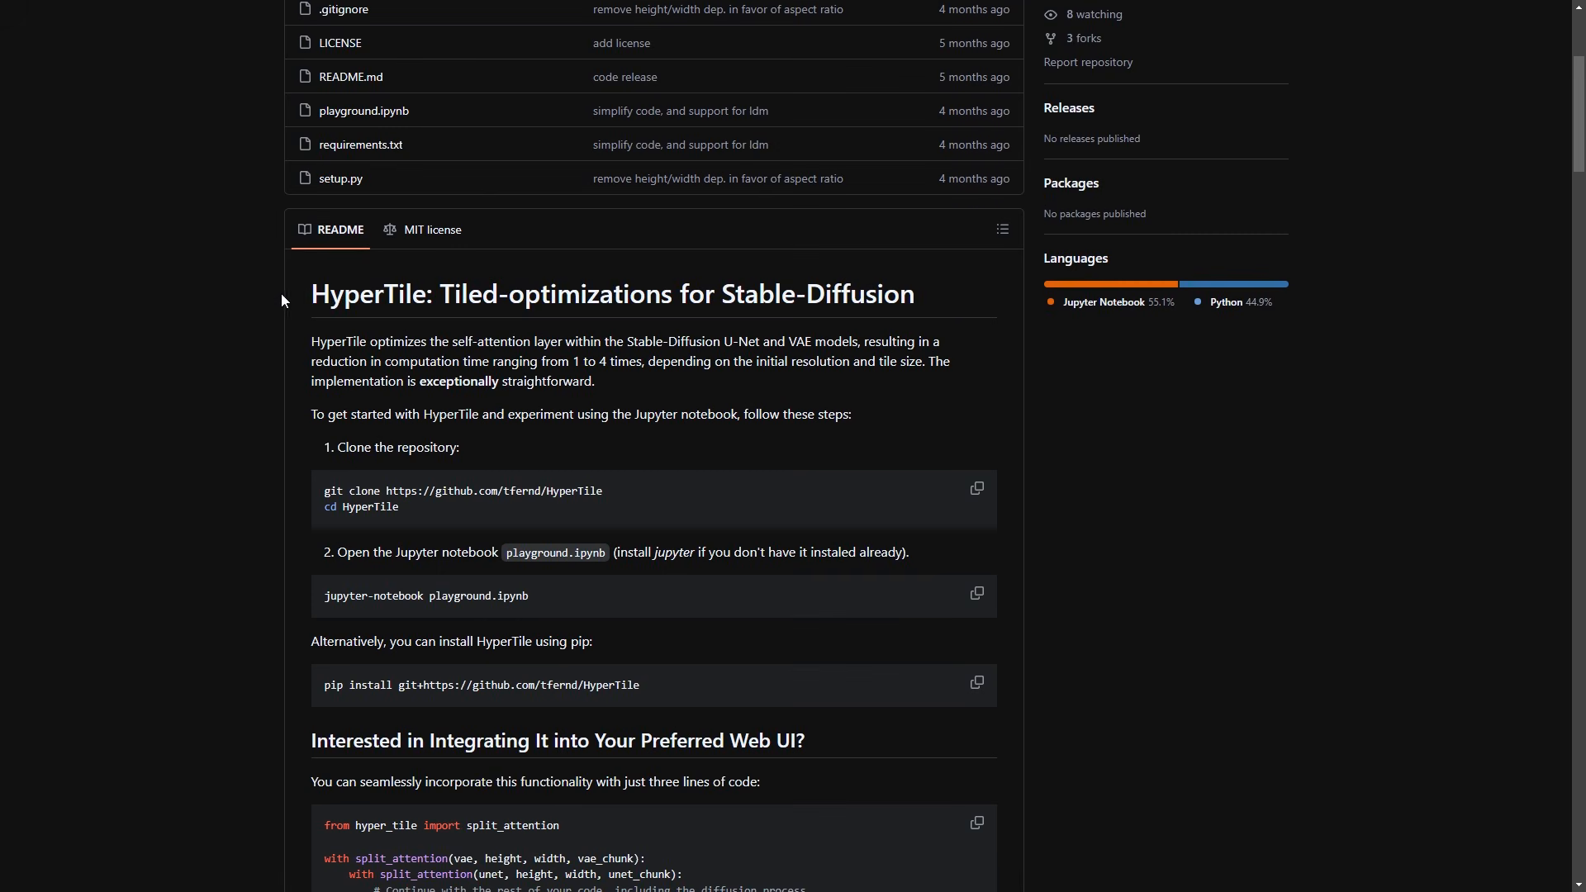
{"action": "left_click_drag", "start_coordinate": [286, 295], "coordinate": [427, 296]}
{"action": "scroll", "coordinate": [968, 433], "scroll_direction": "down", "scroll_amount": 15}
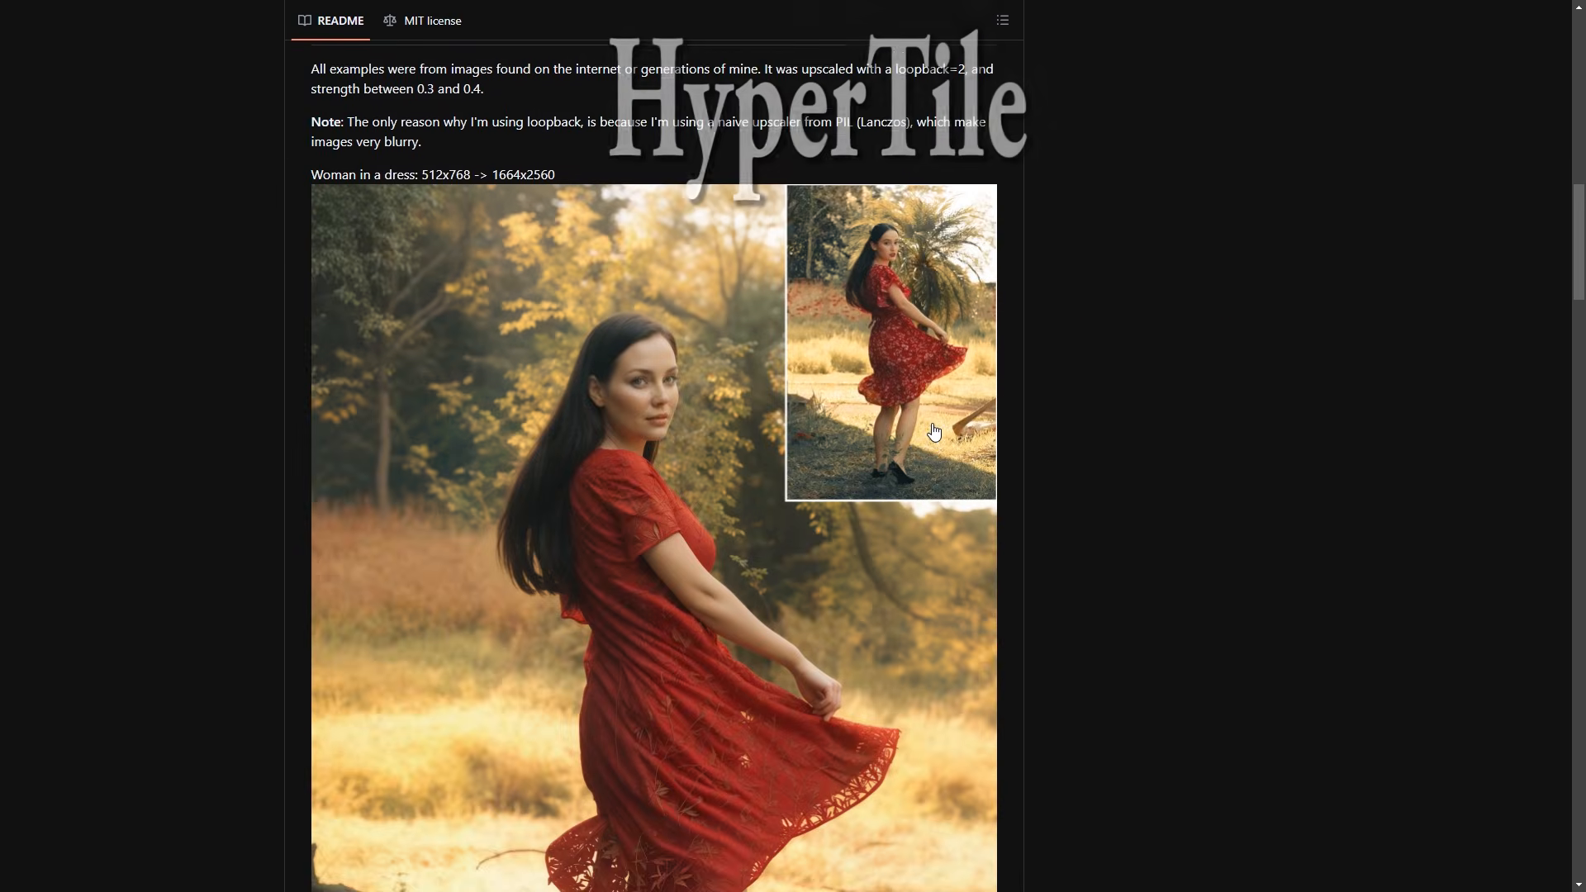
{"action": "scroll", "coordinate": [935, 430], "scroll_direction": "down", "scroll_amount": 10}
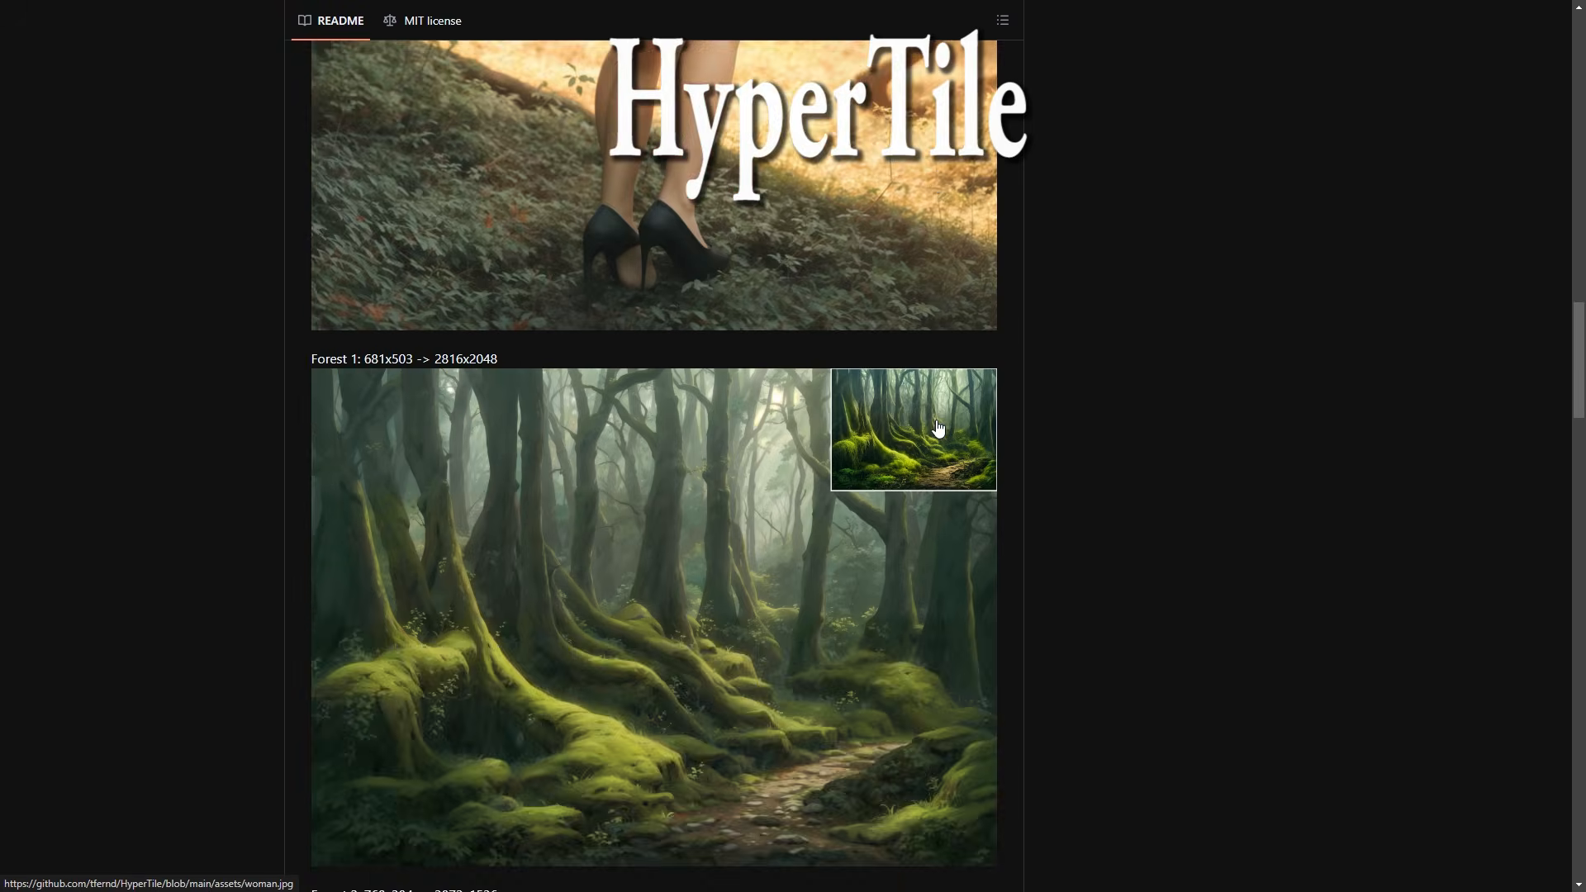
{"action": "scroll", "coordinate": [942, 426], "scroll_direction": "down", "scroll_amount": 4}
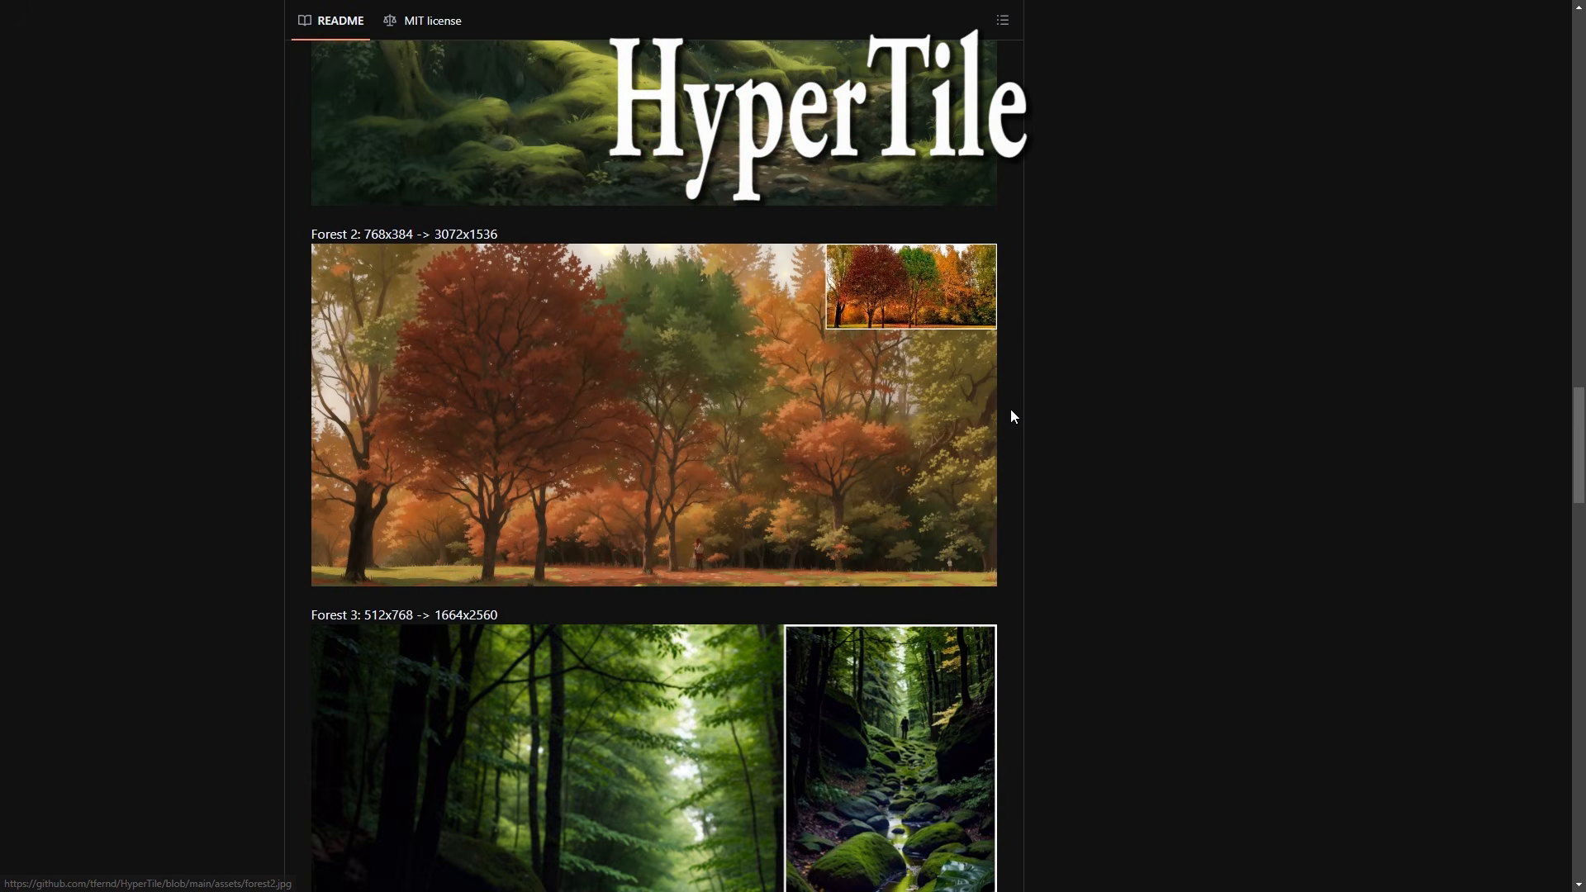
{"action": "scroll", "coordinate": [1009, 409], "scroll_direction": "down", "scroll_amount": 6}
{"action": "scroll", "coordinate": [1012, 413], "scroll_direction": "down", "scroll_amount": 12}
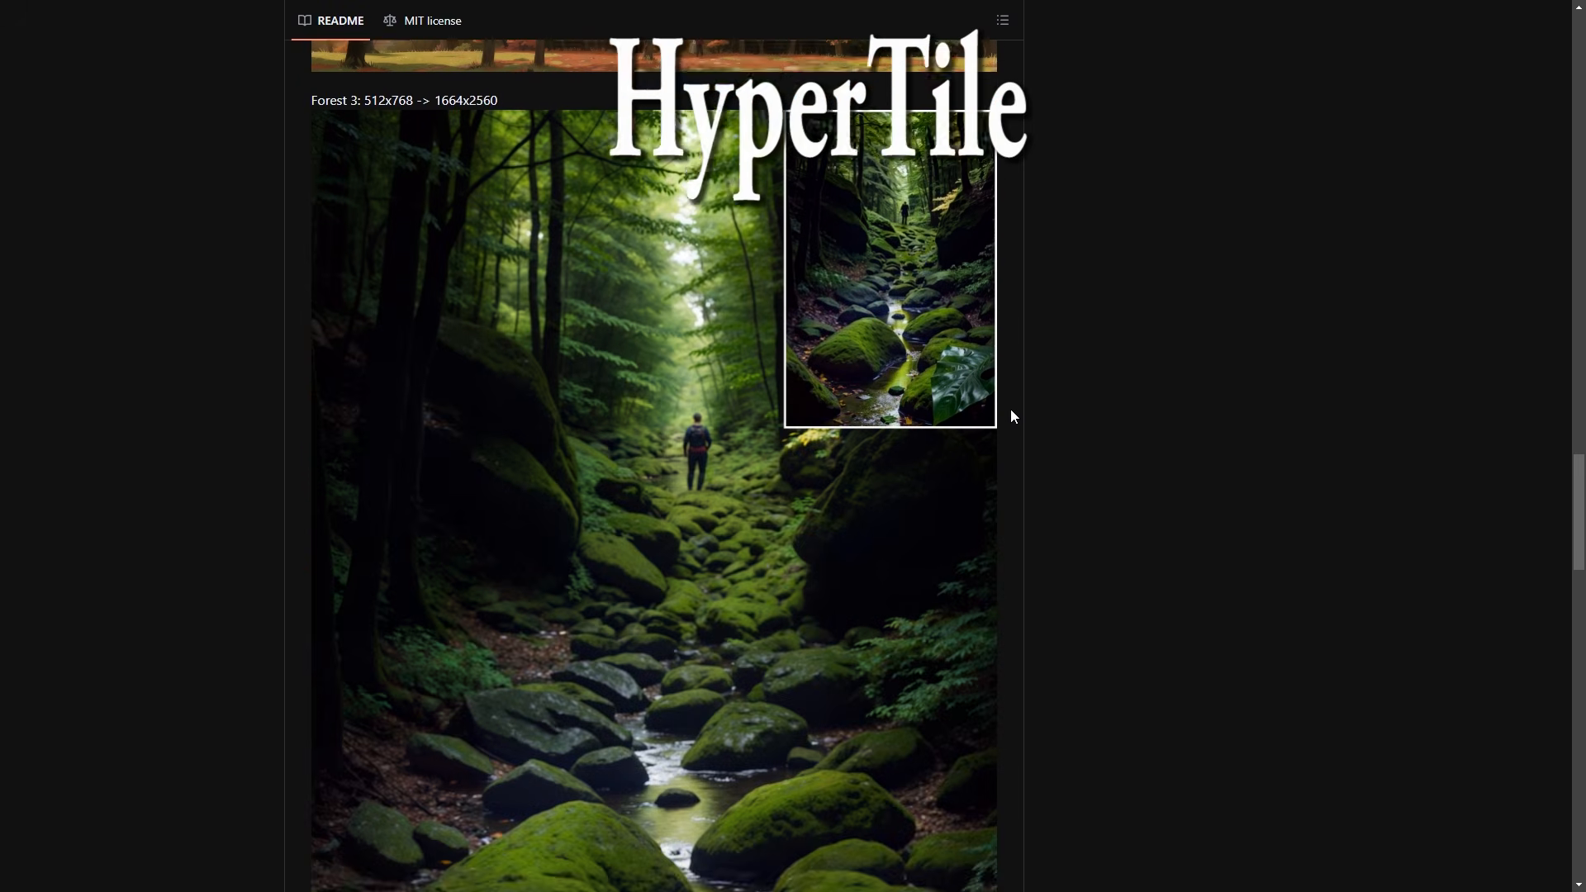
{"action": "scroll", "coordinate": [1014, 416], "scroll_direction": "down", "scroll_amount": 12}
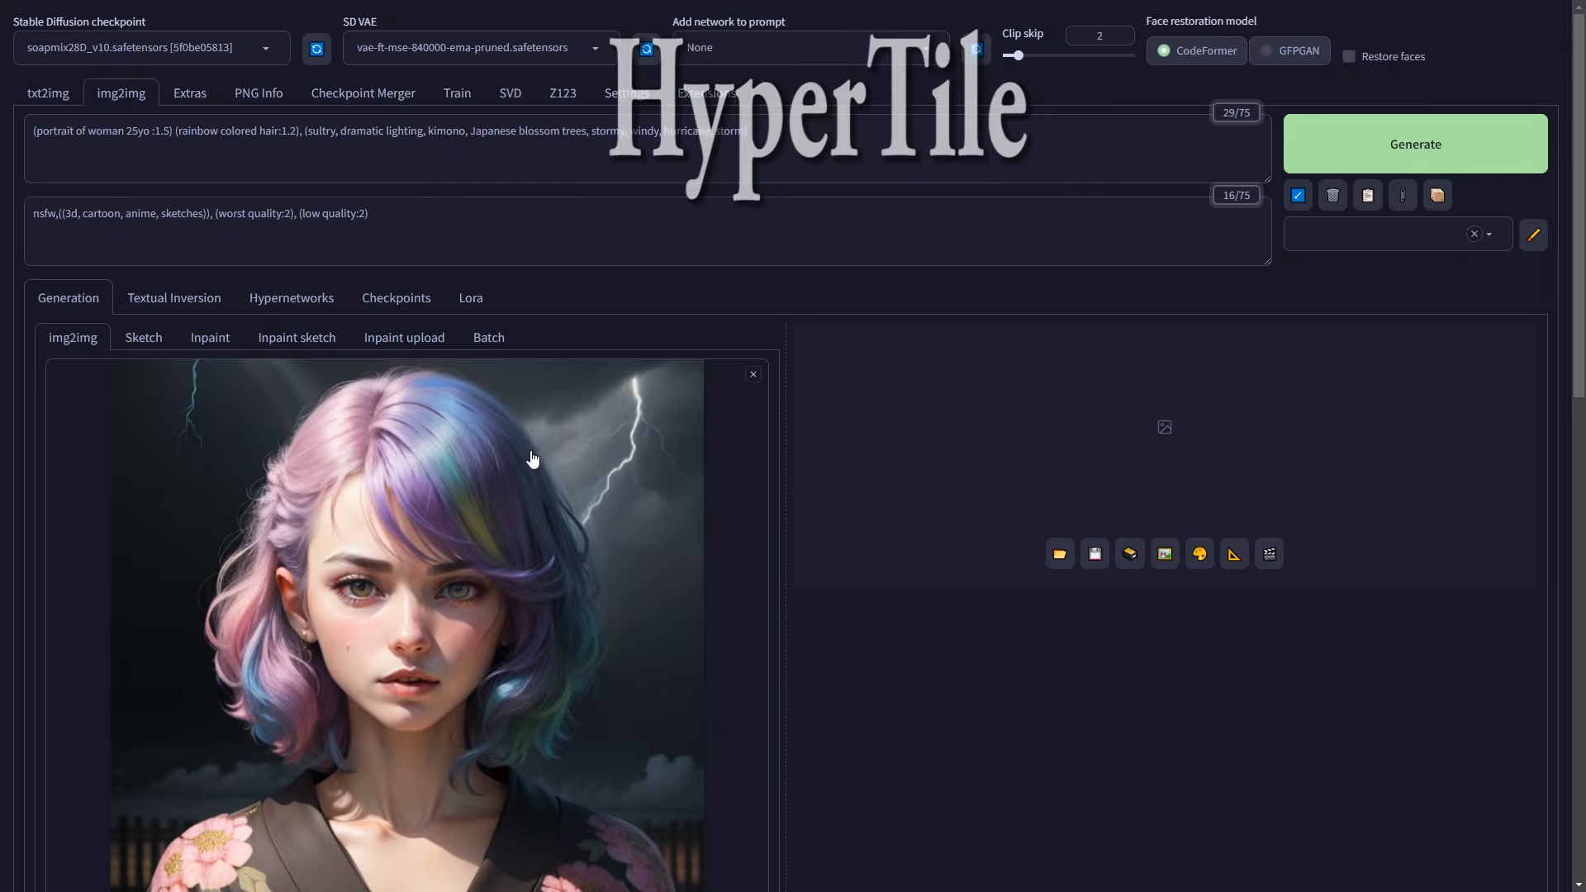
Set the img2img output size to 2048 x 2048 and the Denoising strength to 0.4
{"action": "scroll", "coordinate": [522, 537], "scroll_direction": "down", "scroll_amount": 8}
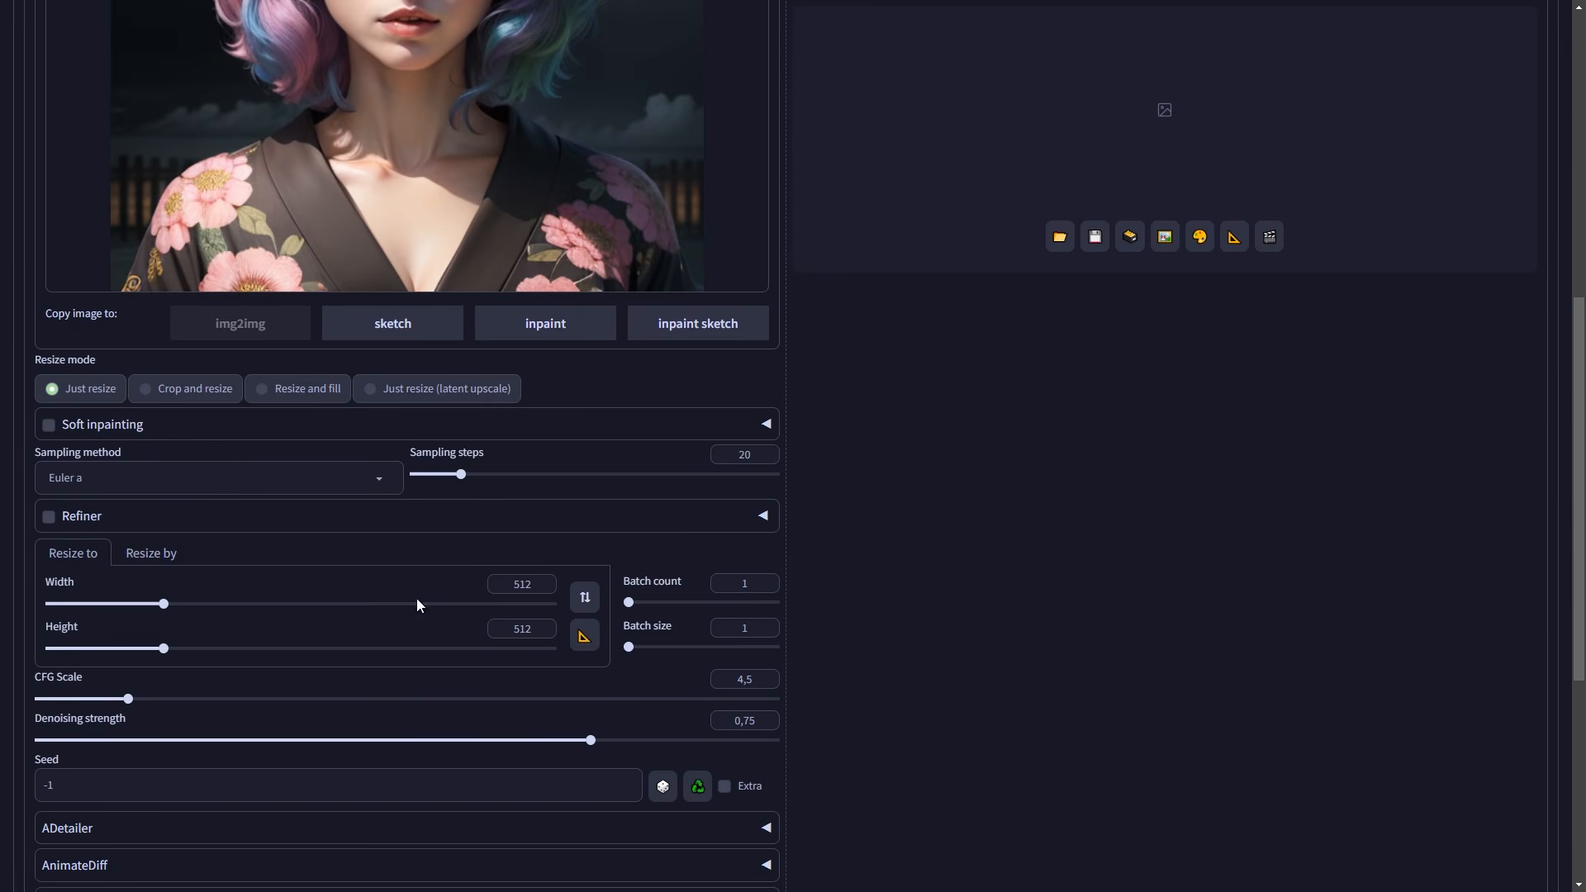
{"action": "double_click", "coordinate": [542, 582]}
{"action": "type", "text": "2048"}
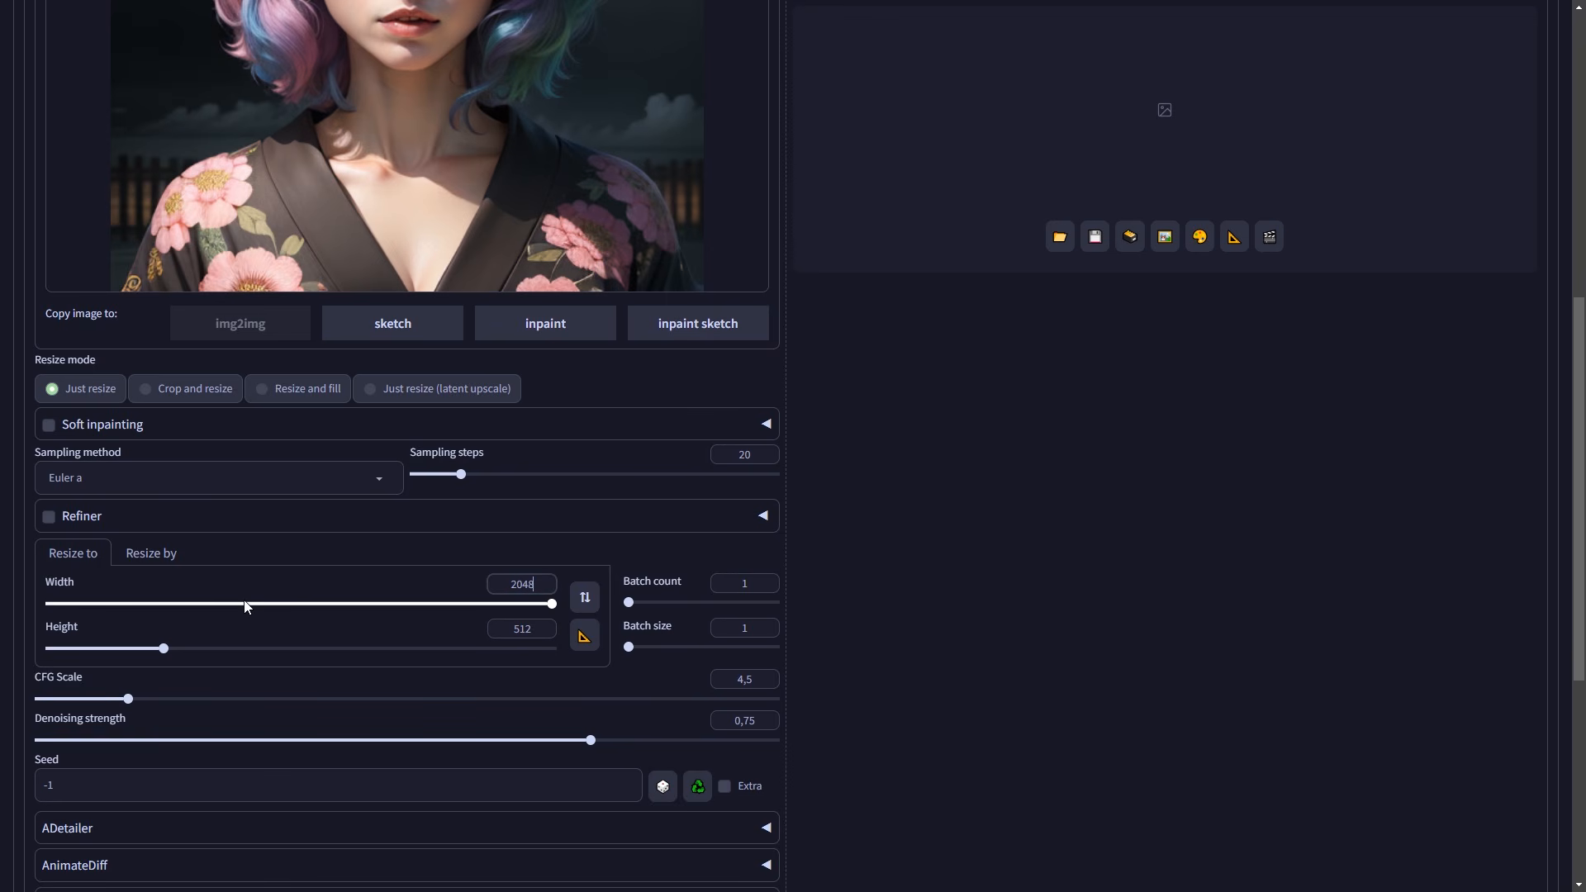
{"action": "double_click", "coordinate": [523, 629]}
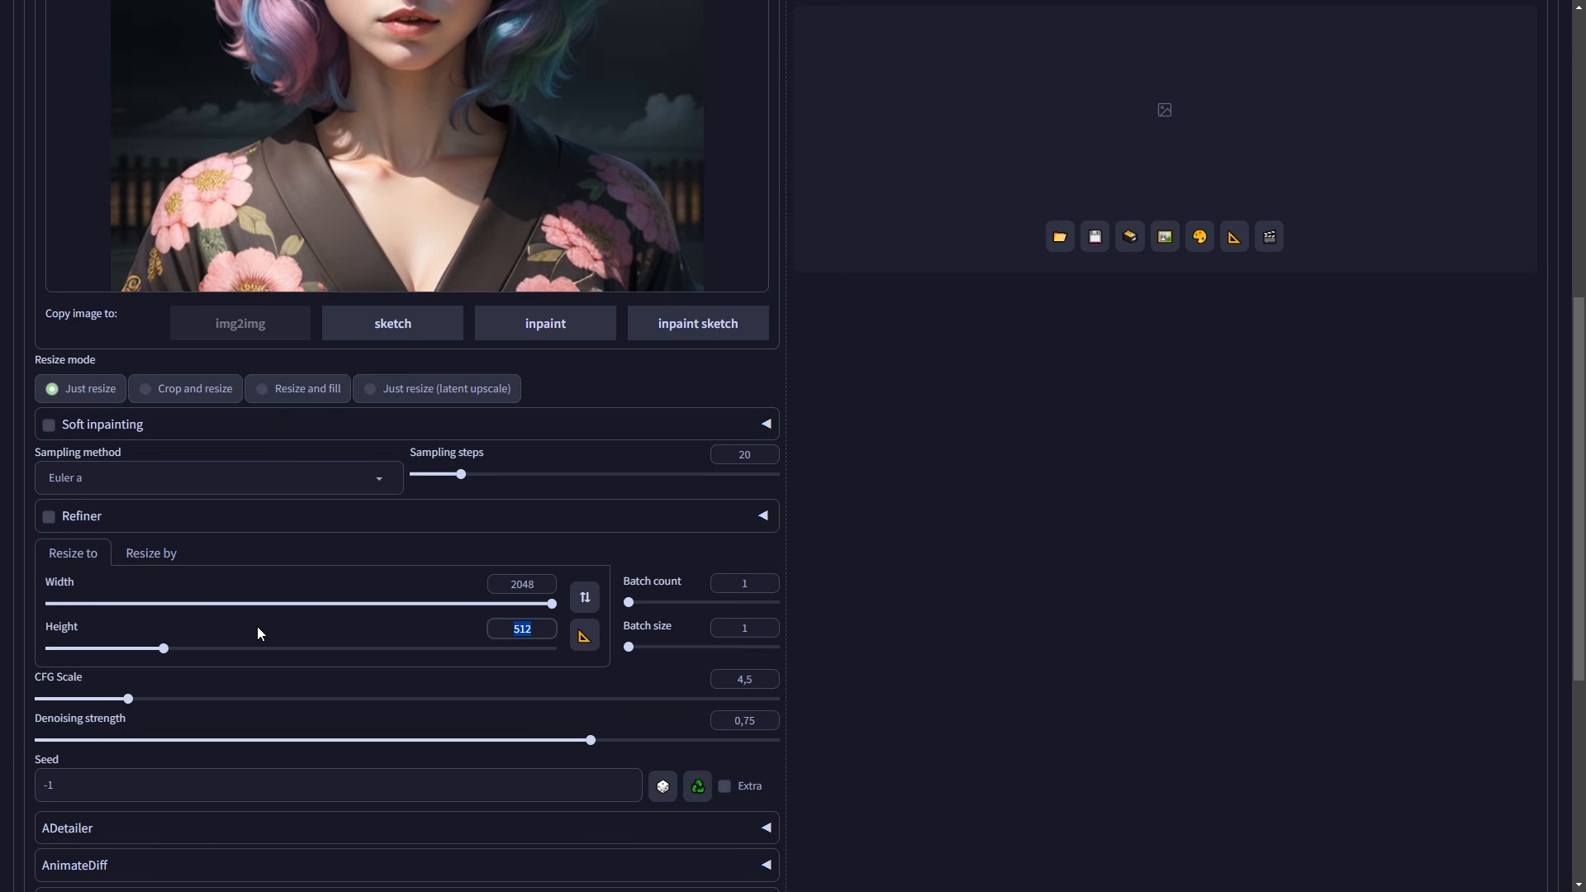
{"action": "type", "text": "2048"}
{"action": "scroll", "coordinate": [257, 633], "scroll_direction": "down", "scroll_amount": 1}
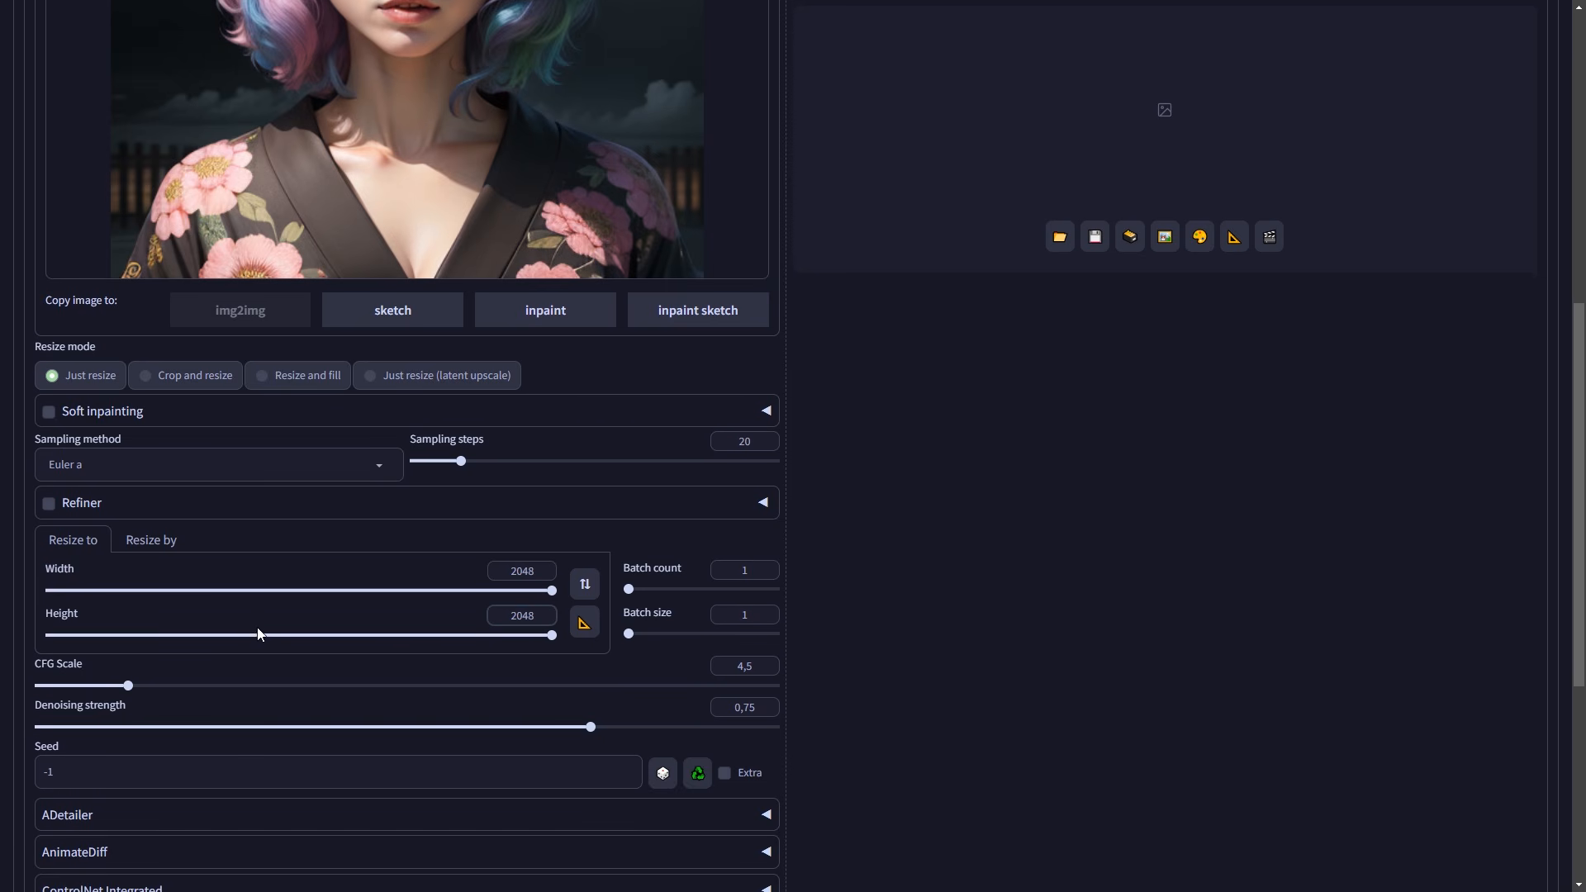
{"action": "scroll", "coordinate": [258, 633], "scroll_direction": "down", "scroll_amount": 3}
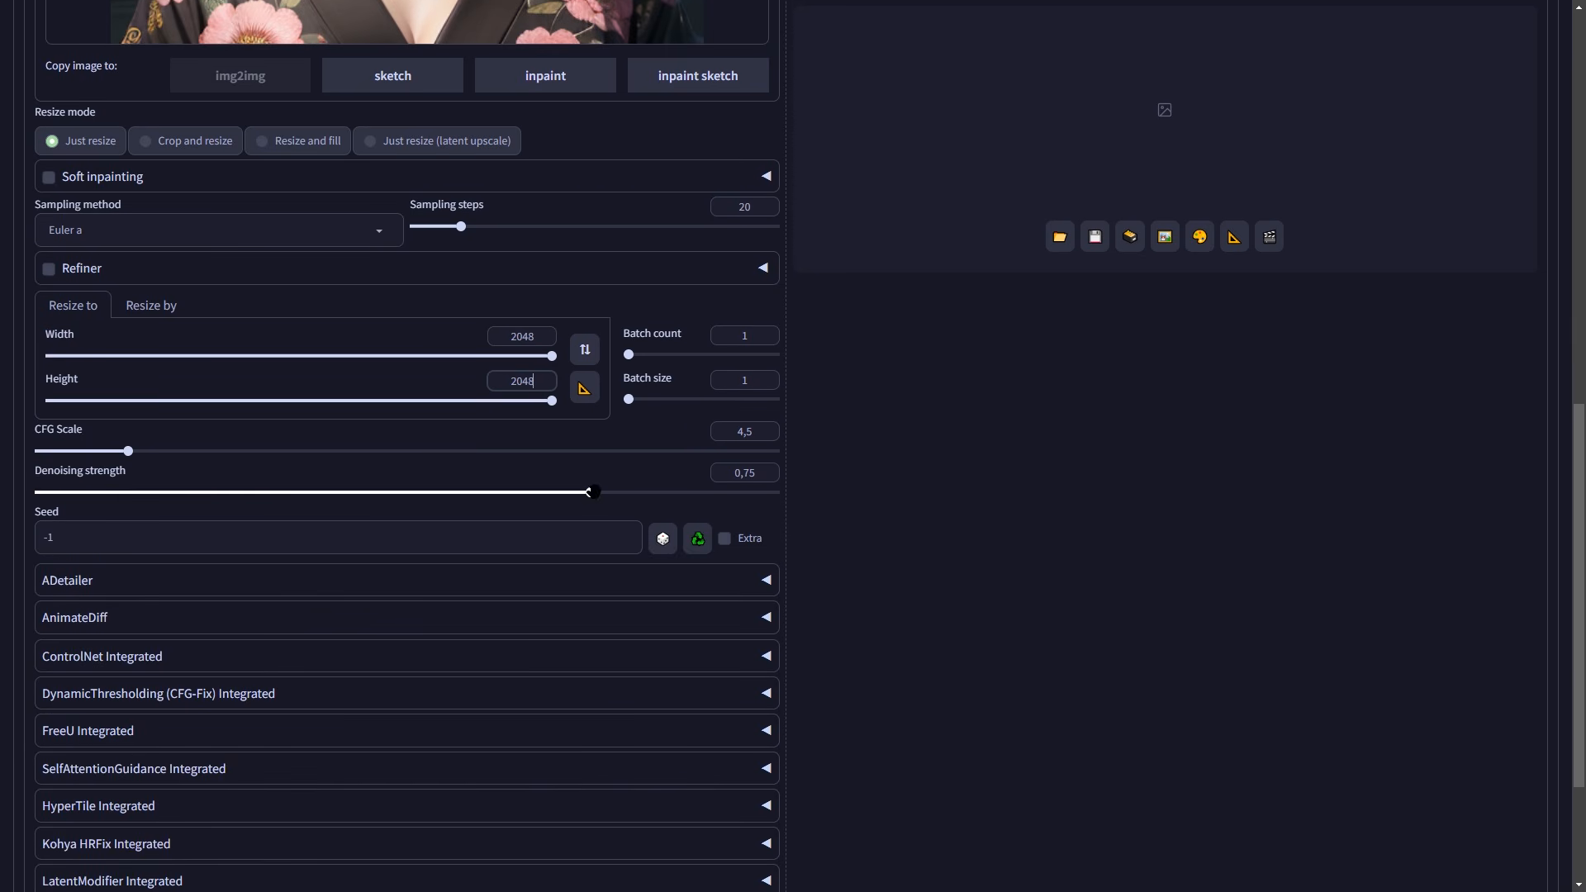
{"action": "left_click_drag", "start_coordinate": [592, 493], "coordinate": [335, 494]}
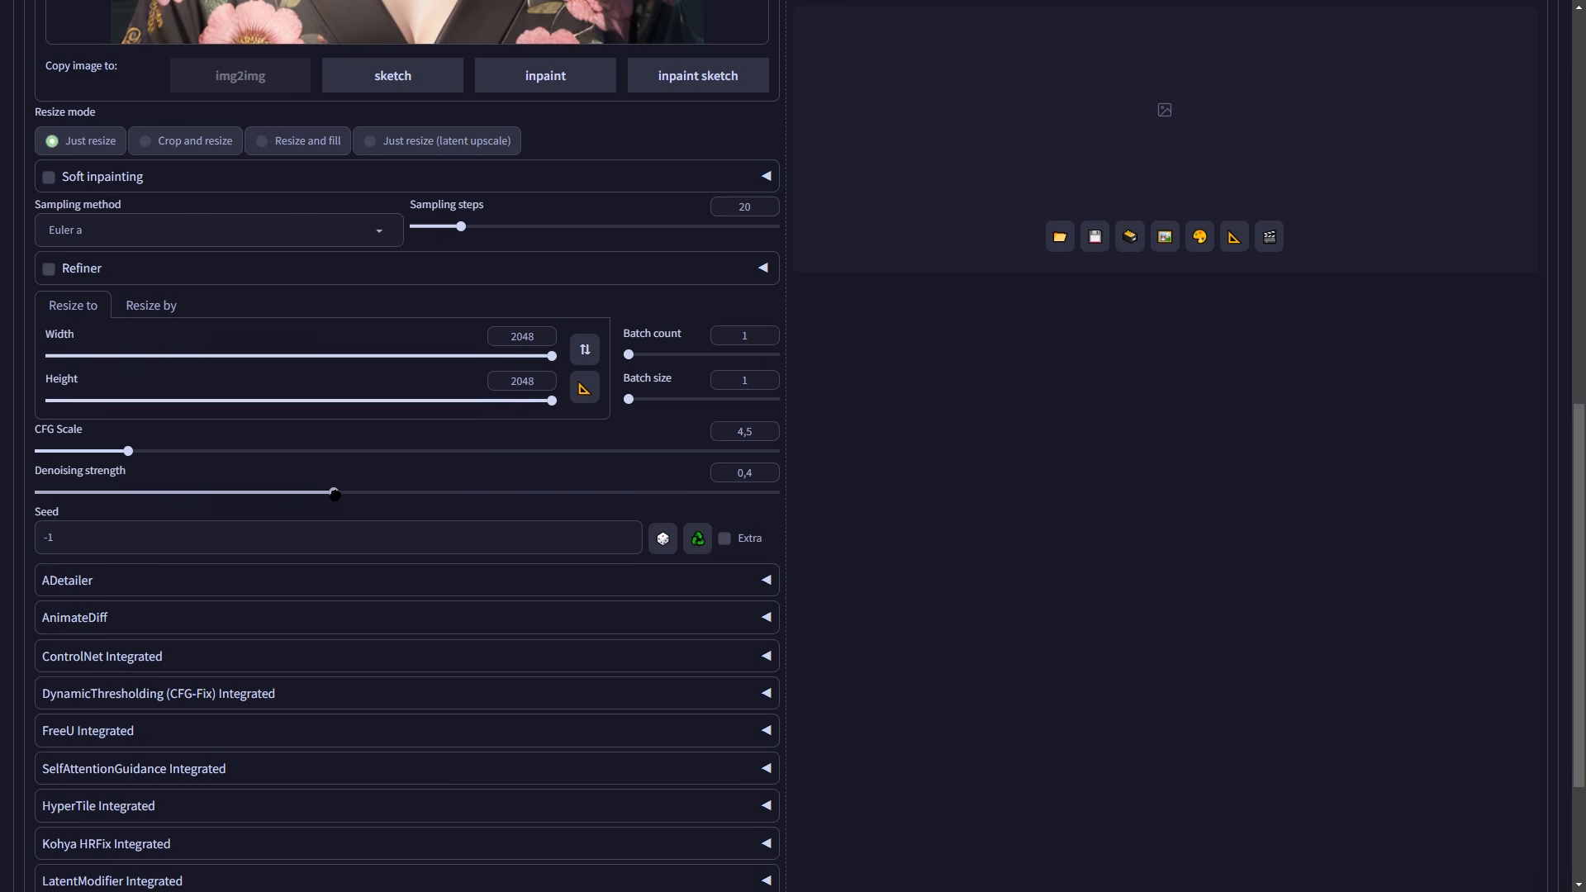
Generate the img2img portrait without HyperTile and inspect the result at full size
{"action": "scroll", "coordinate": [485, 541], "scroll_direction": "up", "scroll_amount": 12}
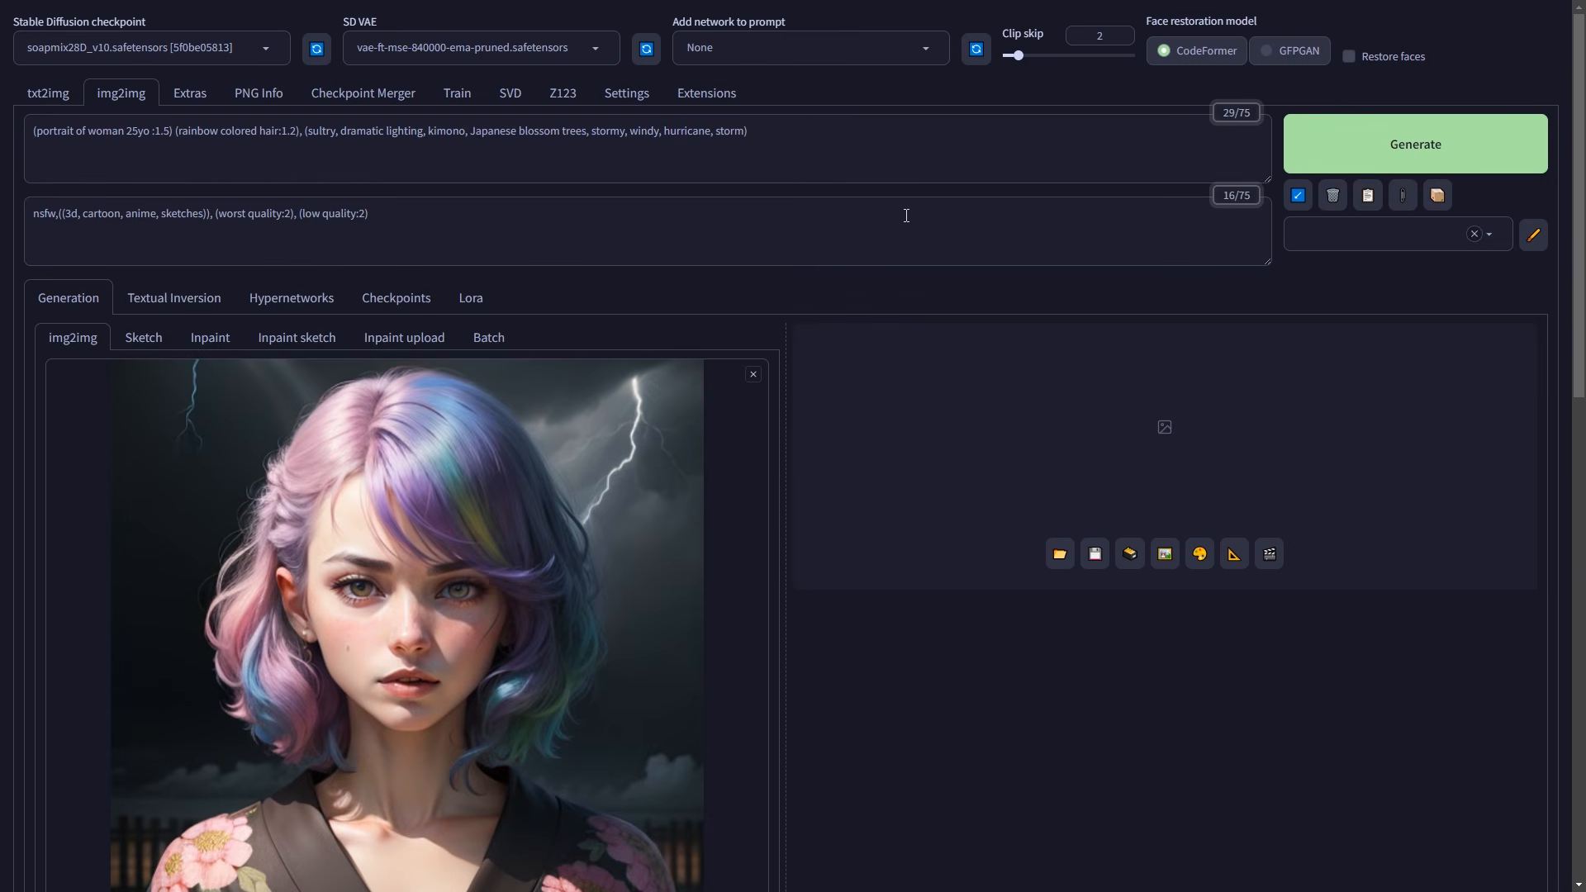
{"action": "left_click", "coordinate": [1407, 150]}
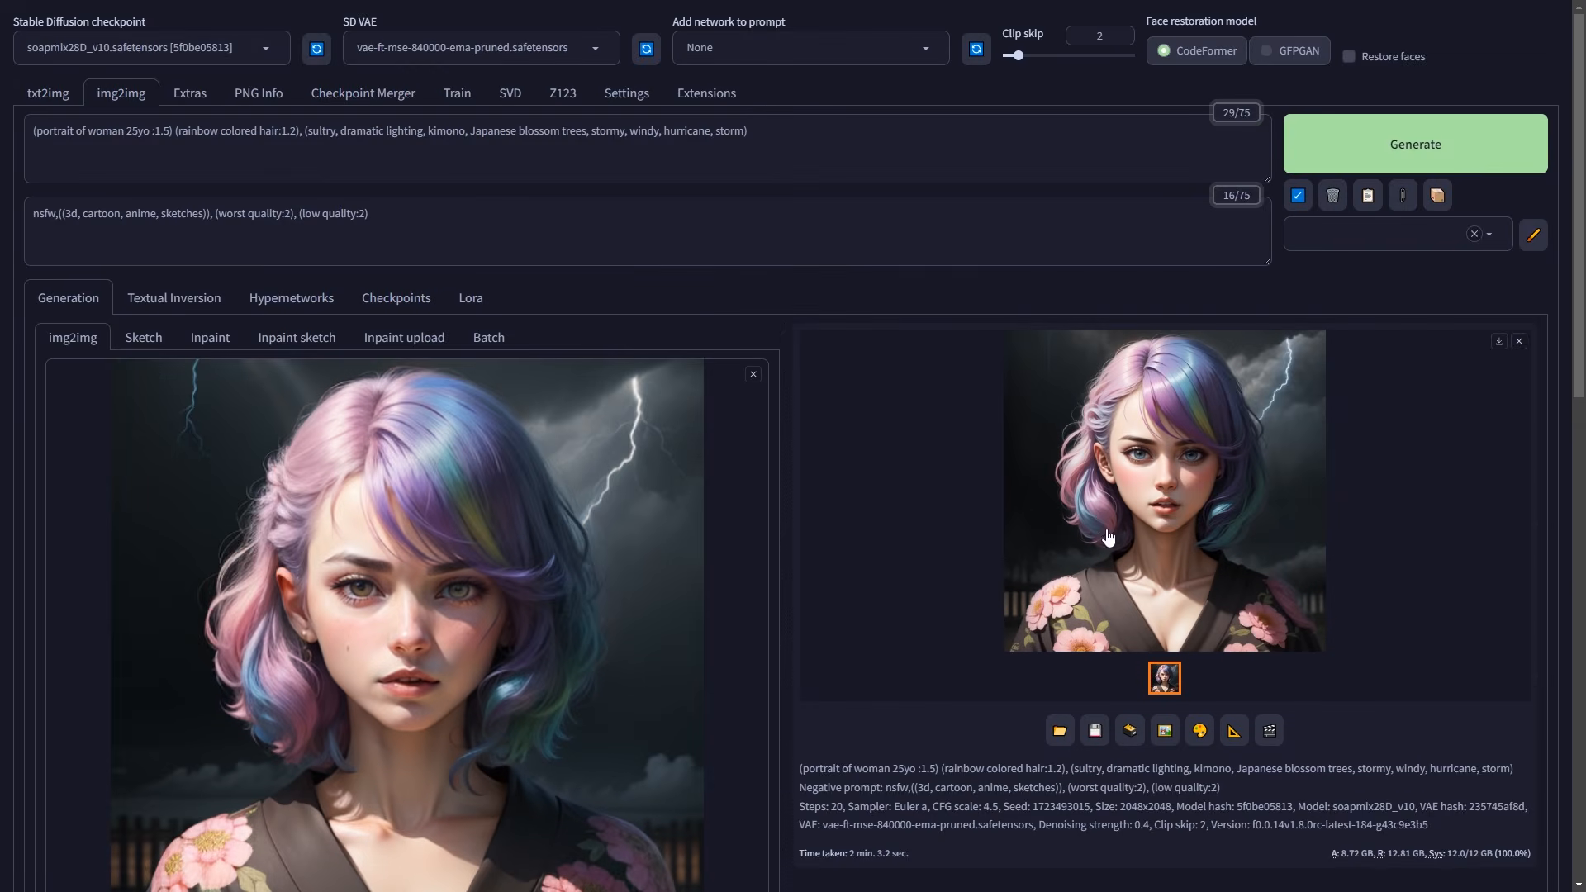
{"action": "left_click", "coordinate": [1110, 537]}
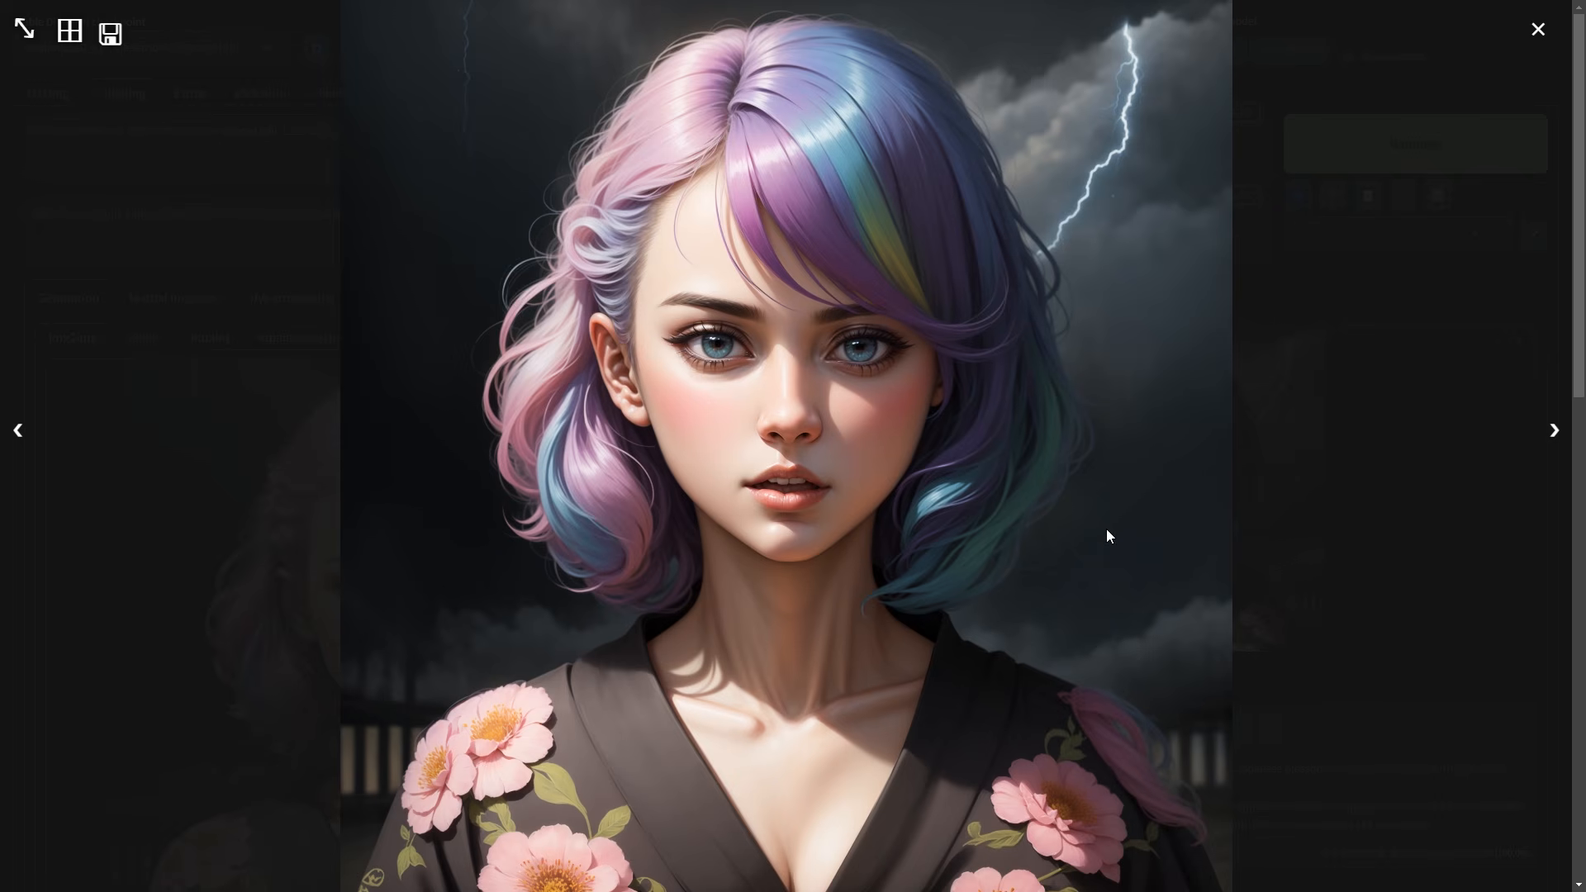
{"action": "left_click", "coordinate": [1467, 663]}
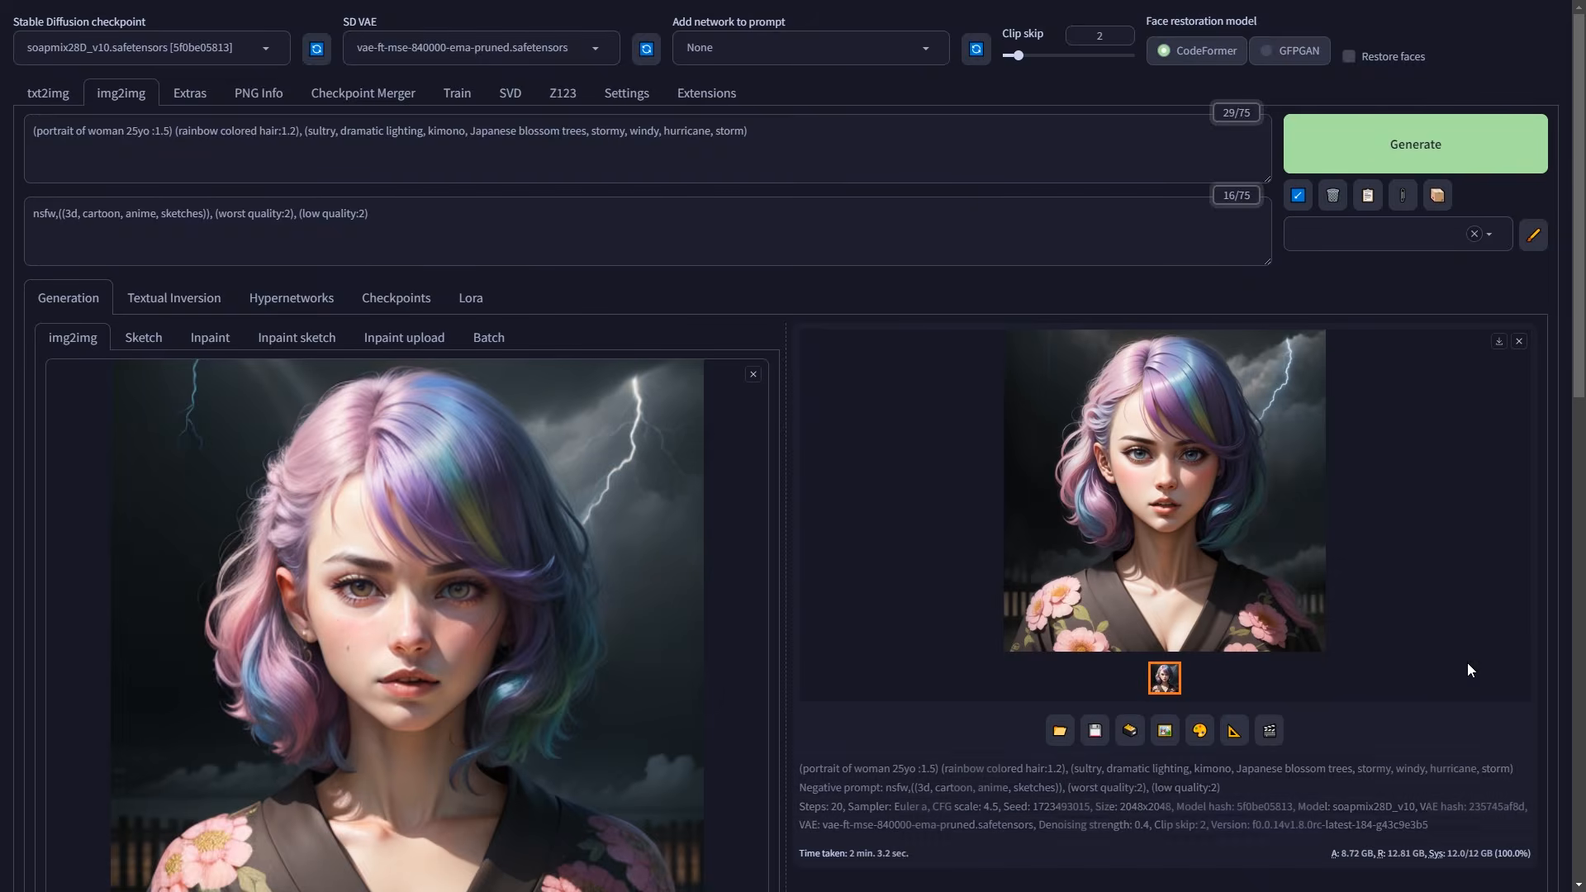
Check the time taken to generate the img2img portrait
{"action": "scroll", "coordinate": [930, 573], "scroll_direction": "down", "scroll_amount": 4}
{"action": "left_click_drag", "start_coordinate": [924, 548], "coordinate": [800, 545]}
{"action": "left_click", "coordinate": [797, 539]}
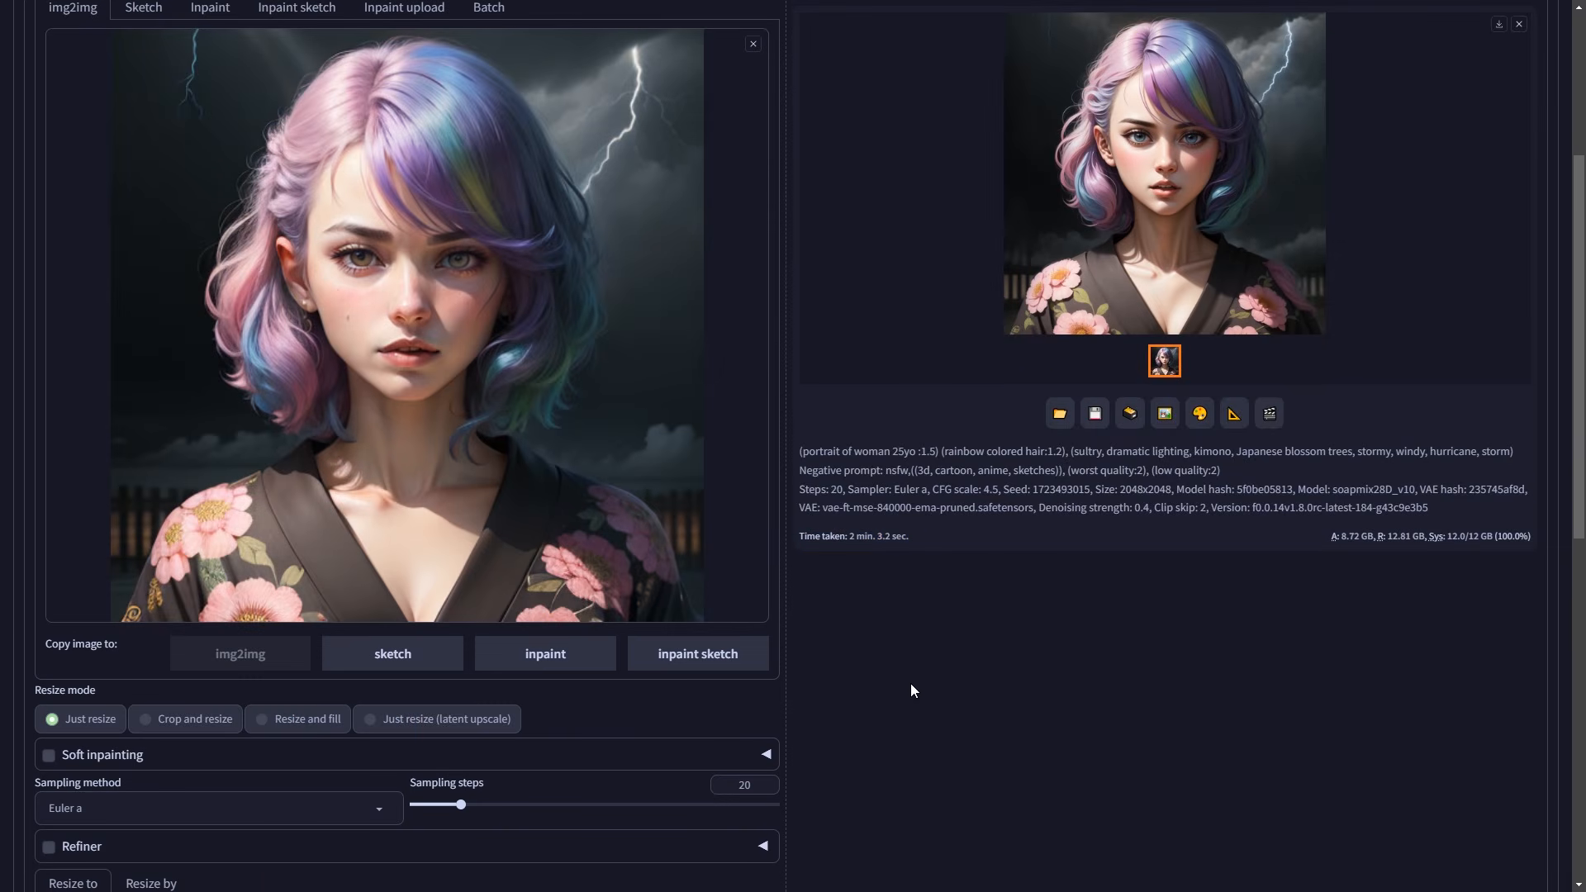
Enable HyperTile for the img2img generation and set its Tile Size to 512
{"action": "scroll", "coordinate": [371, 662], "scroll_direction": "down", "scroll_amount": 9}
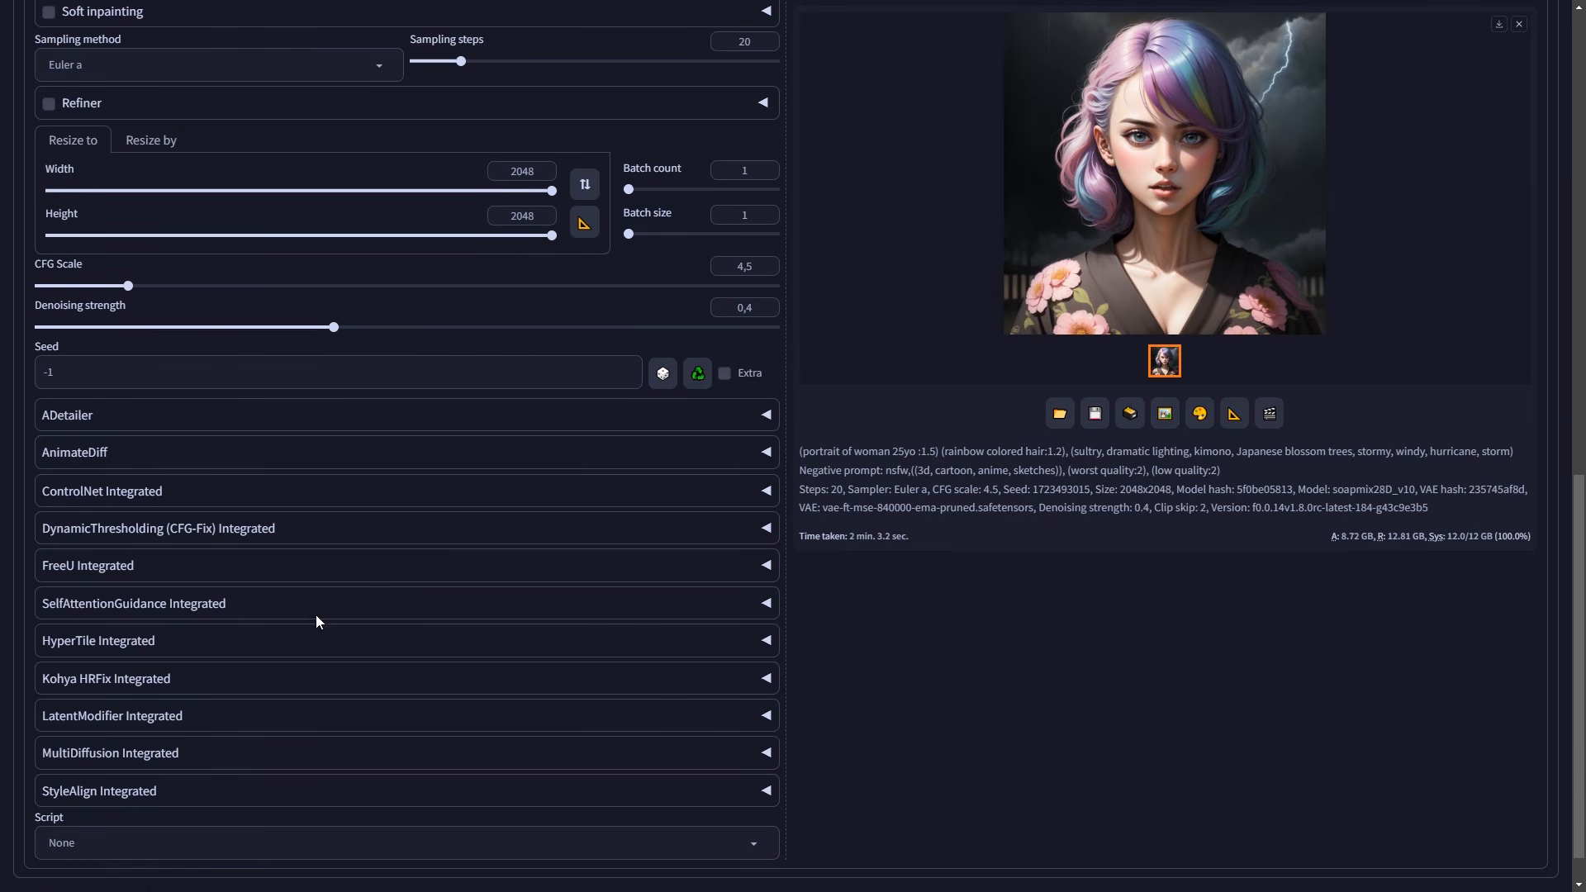
{"action": "left_click", "coordinate": [121, 652]}
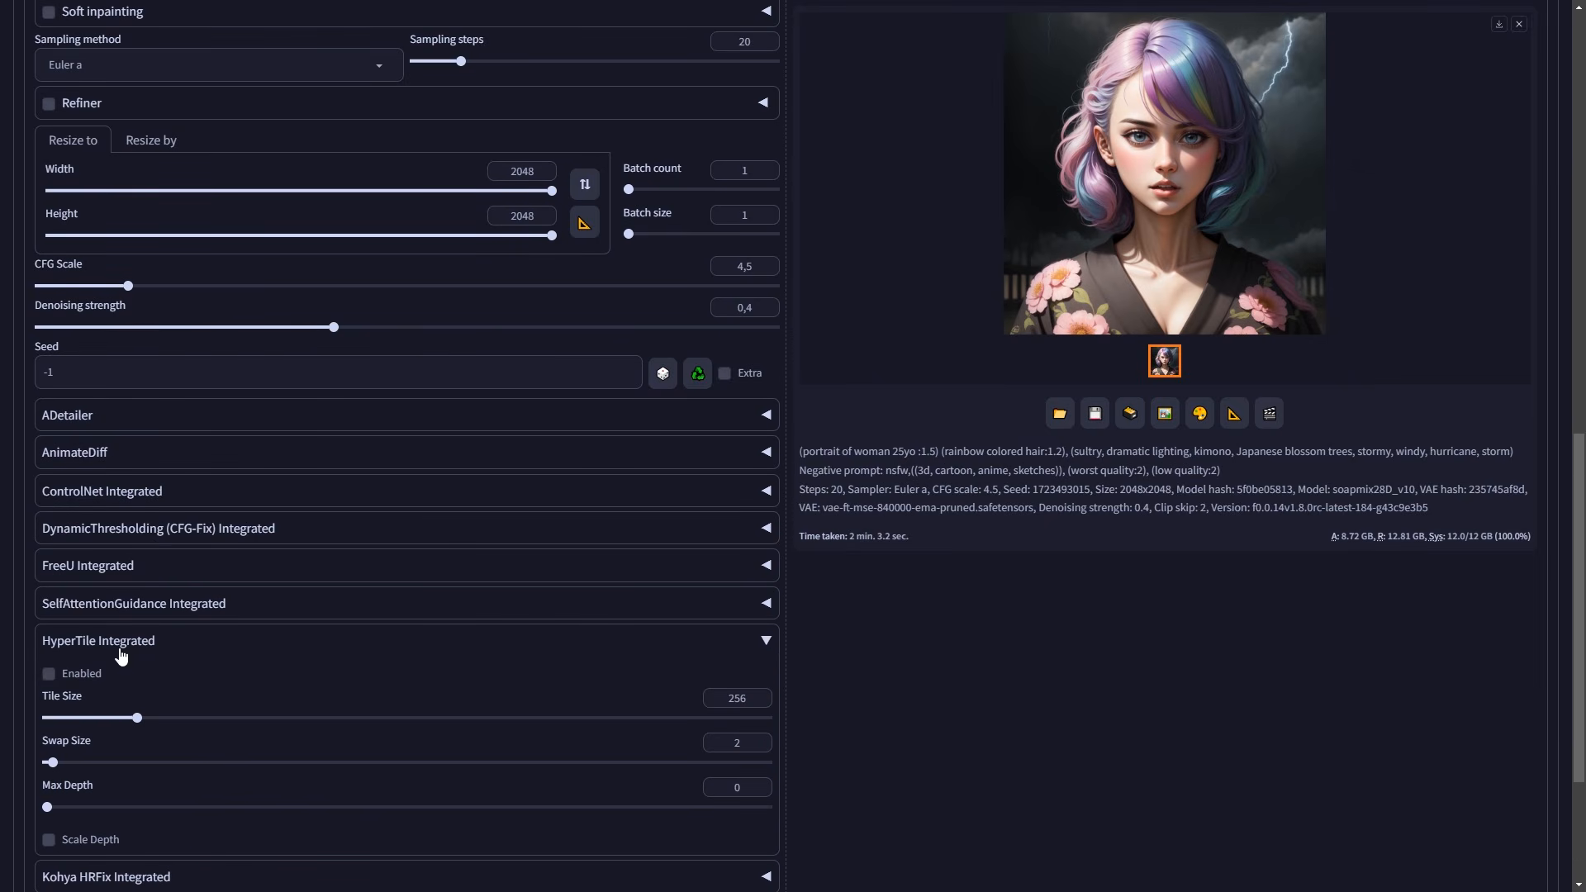
{"action": "left_click", "coordinate": [50, 673]}
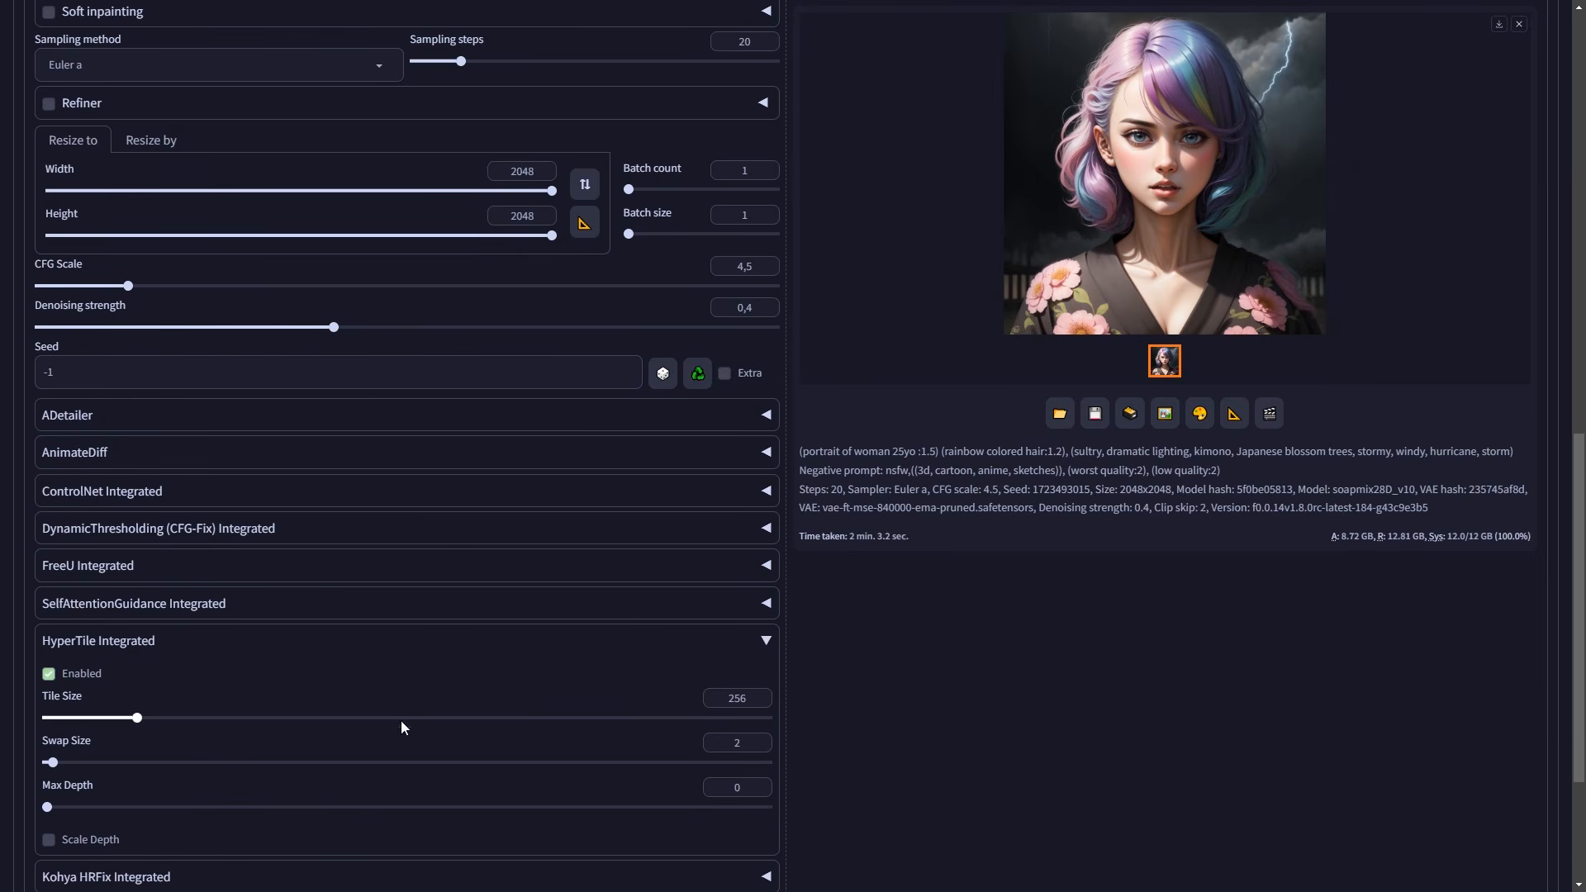
{"action": "double_click", "coordinate": [760, 705]}
{"action": "type", "text": "512"}
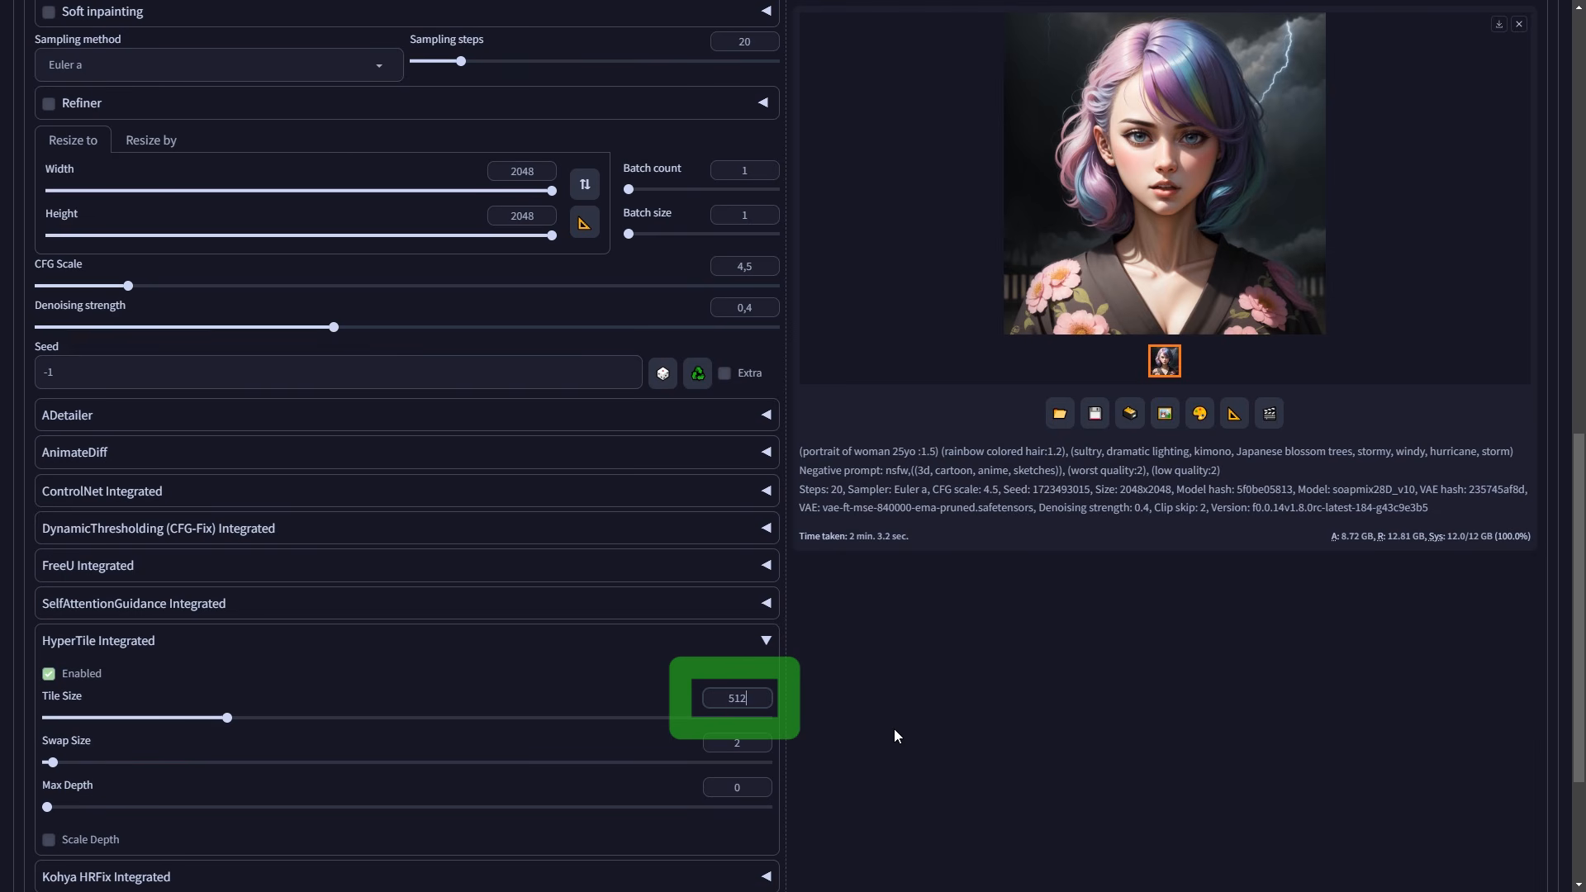
Generate the img2img portrait with HyperTile enabled and inspect the result at full size
{"action": "scroll", "coordinate": [1057, 701], "scroll_direction": "up", "scroll_amount": 10}
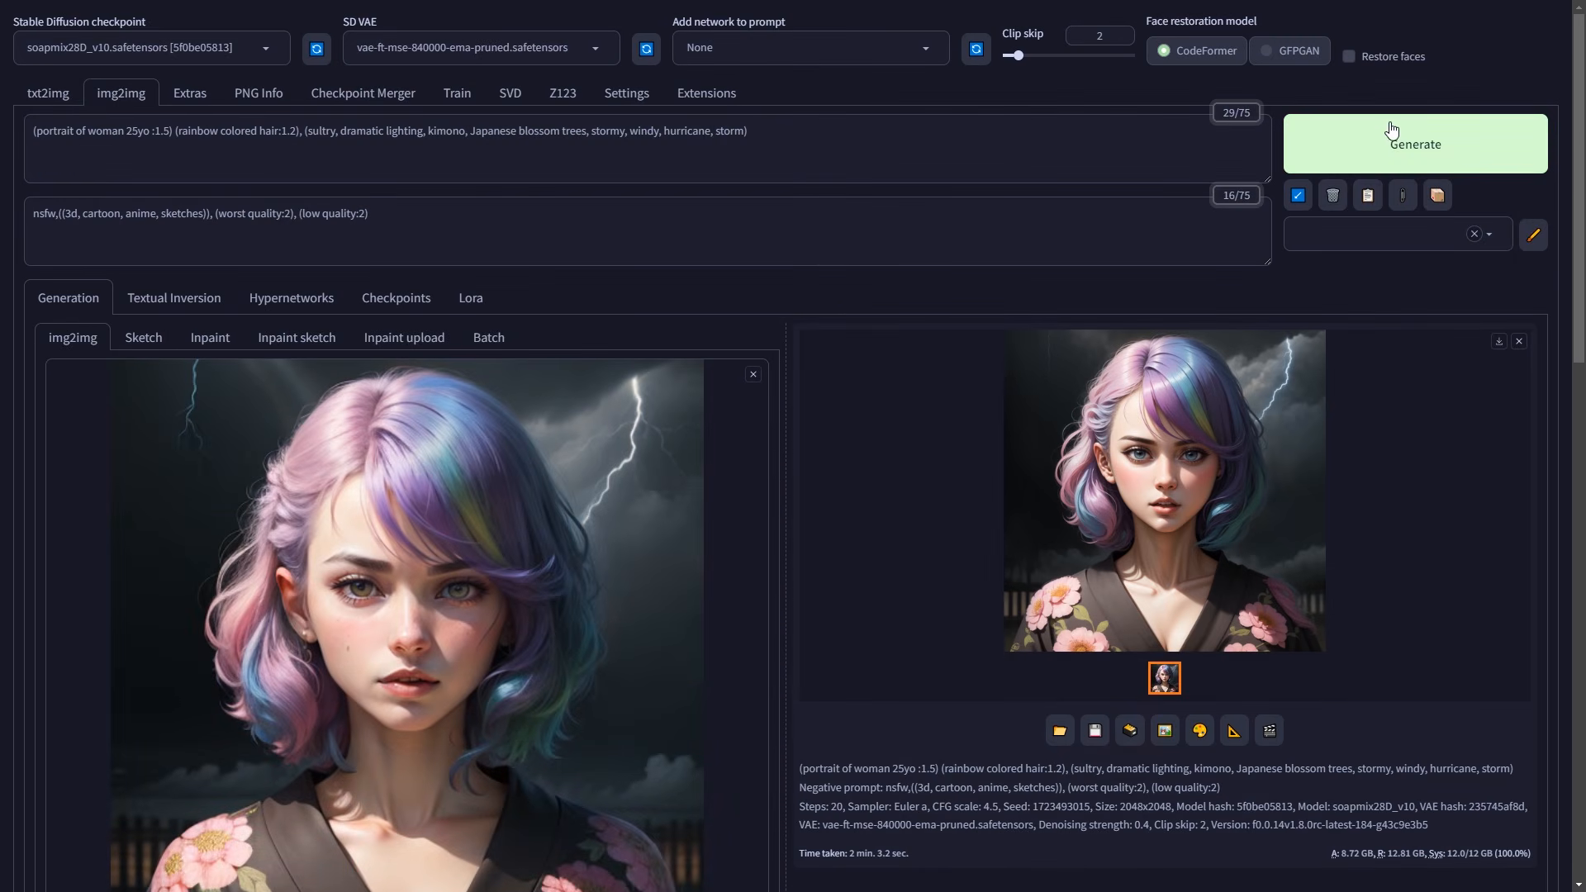
{"action": "left_click", "coordinate": [1392, 134]}
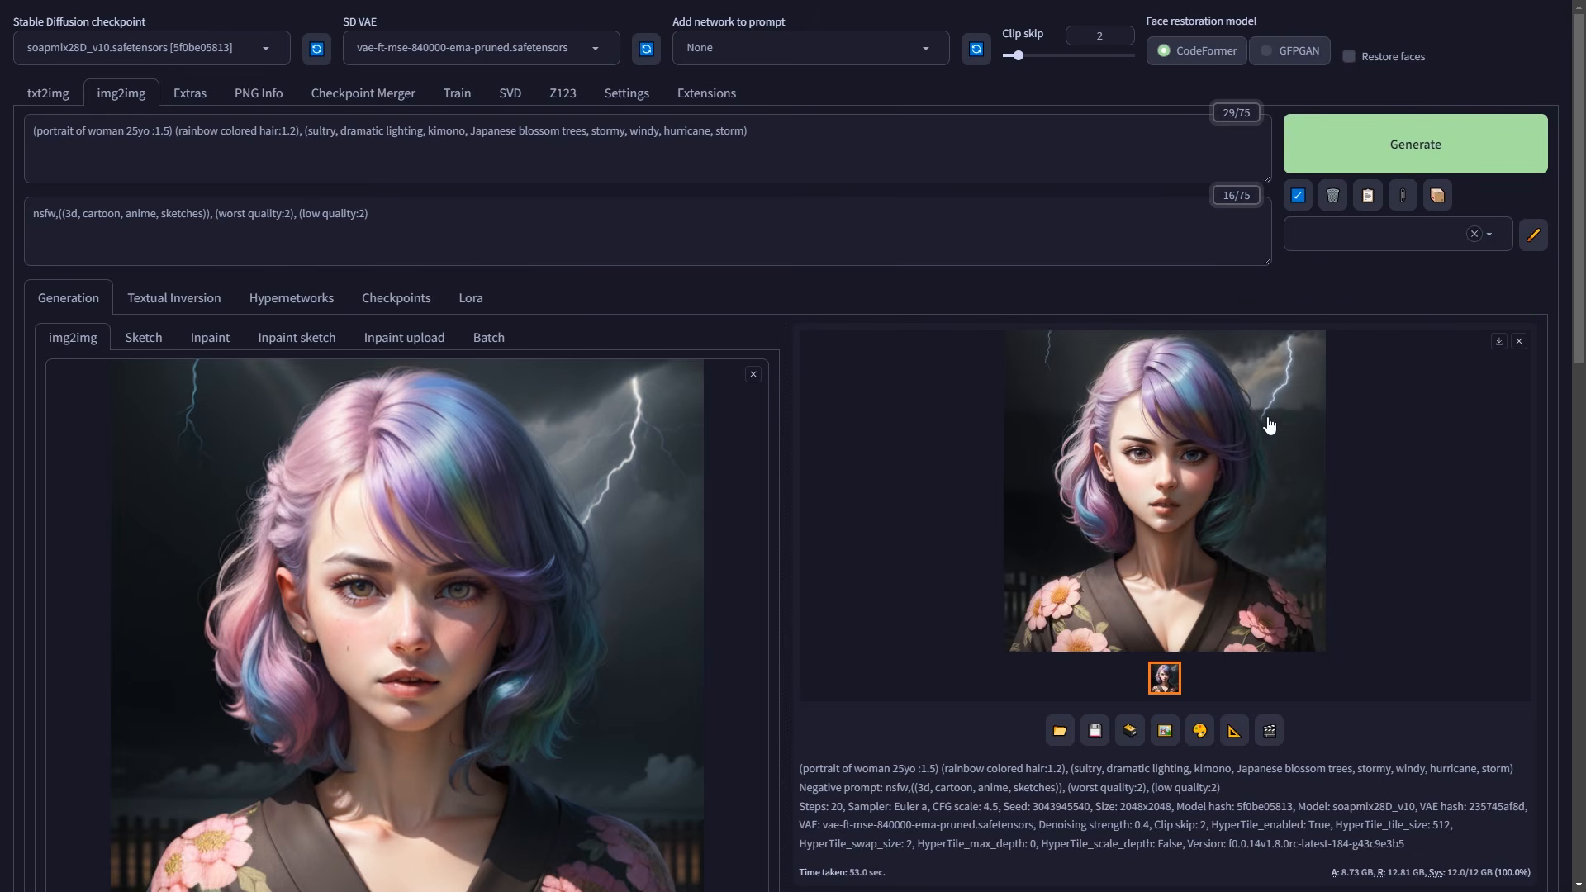
{"action": "left_click", "coordinate": [1242, 523]}
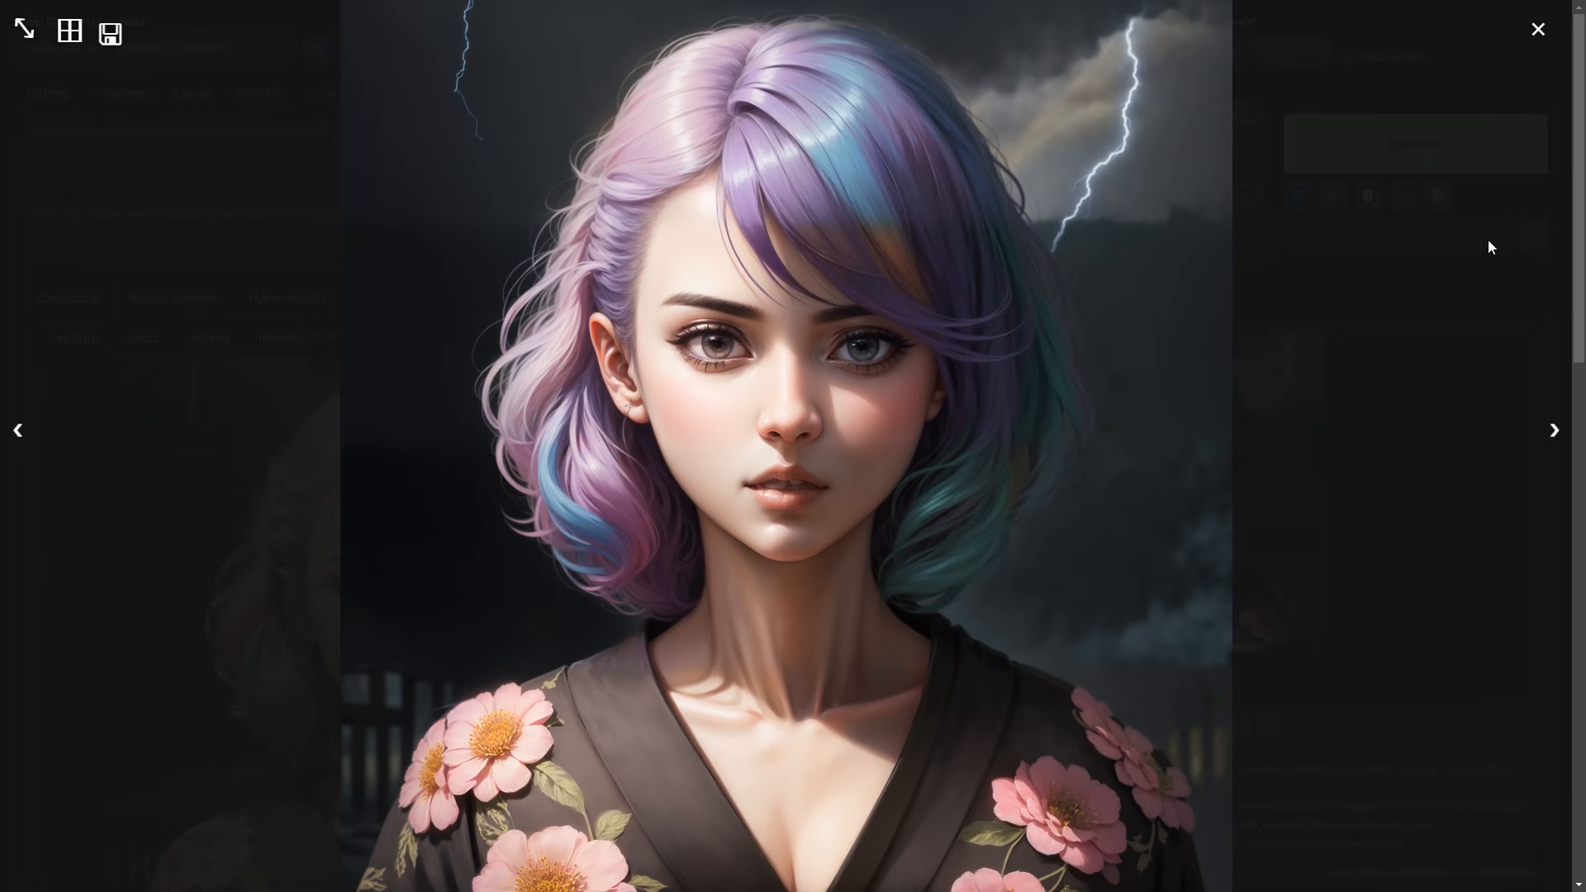
{"action": "left_click", "coordinate": [1465, 160]}
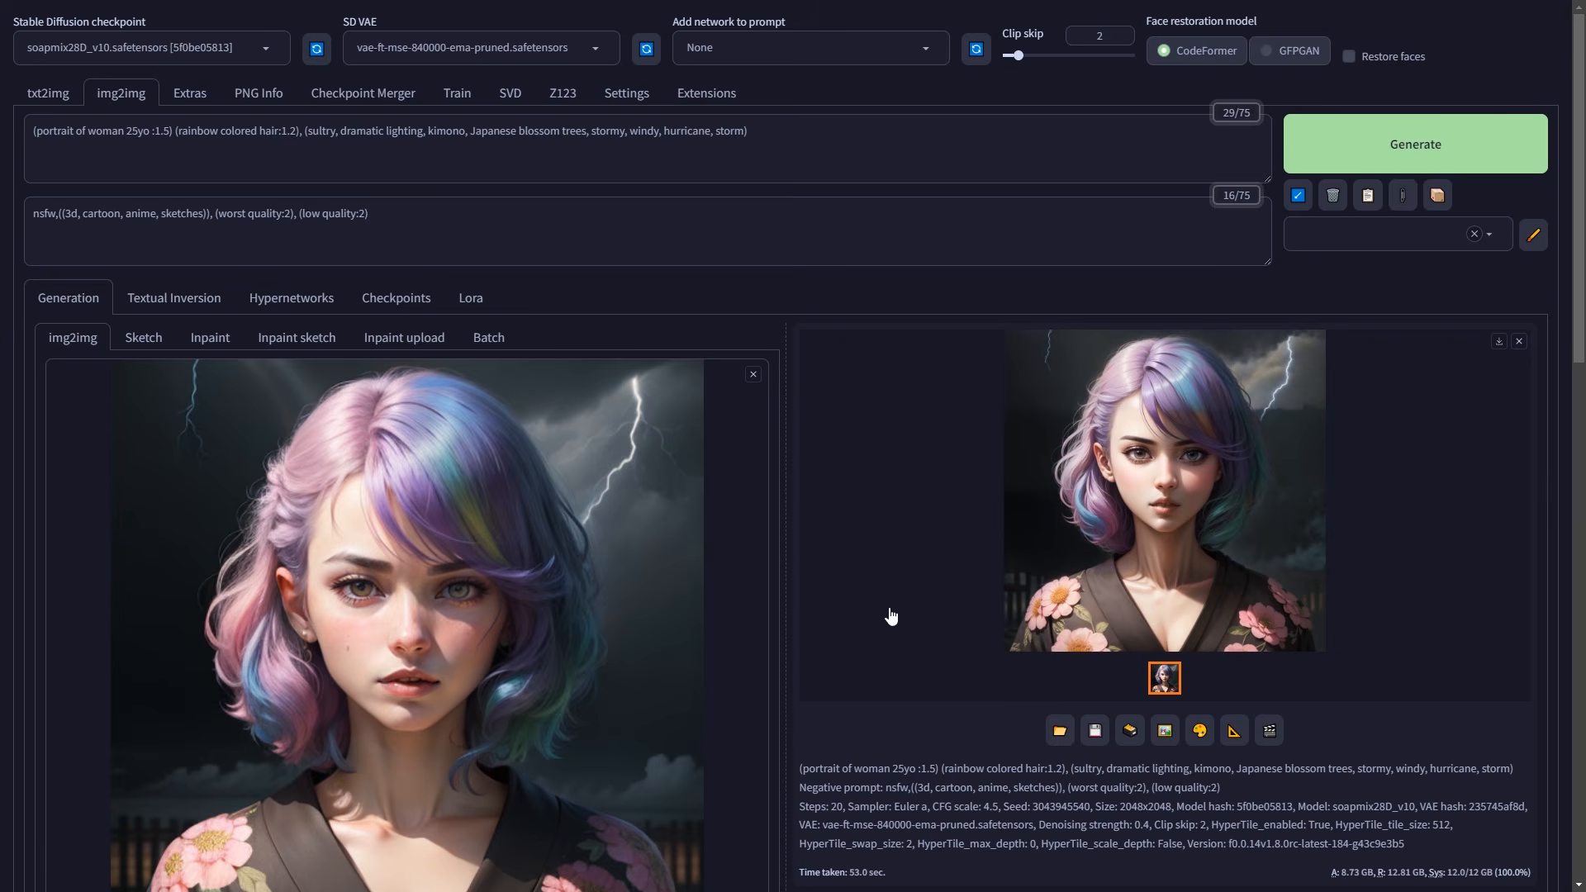
{"action": "scroll", "coordinate": [891, 616], "scroll_direction": "down", "scroll_amount": 10}
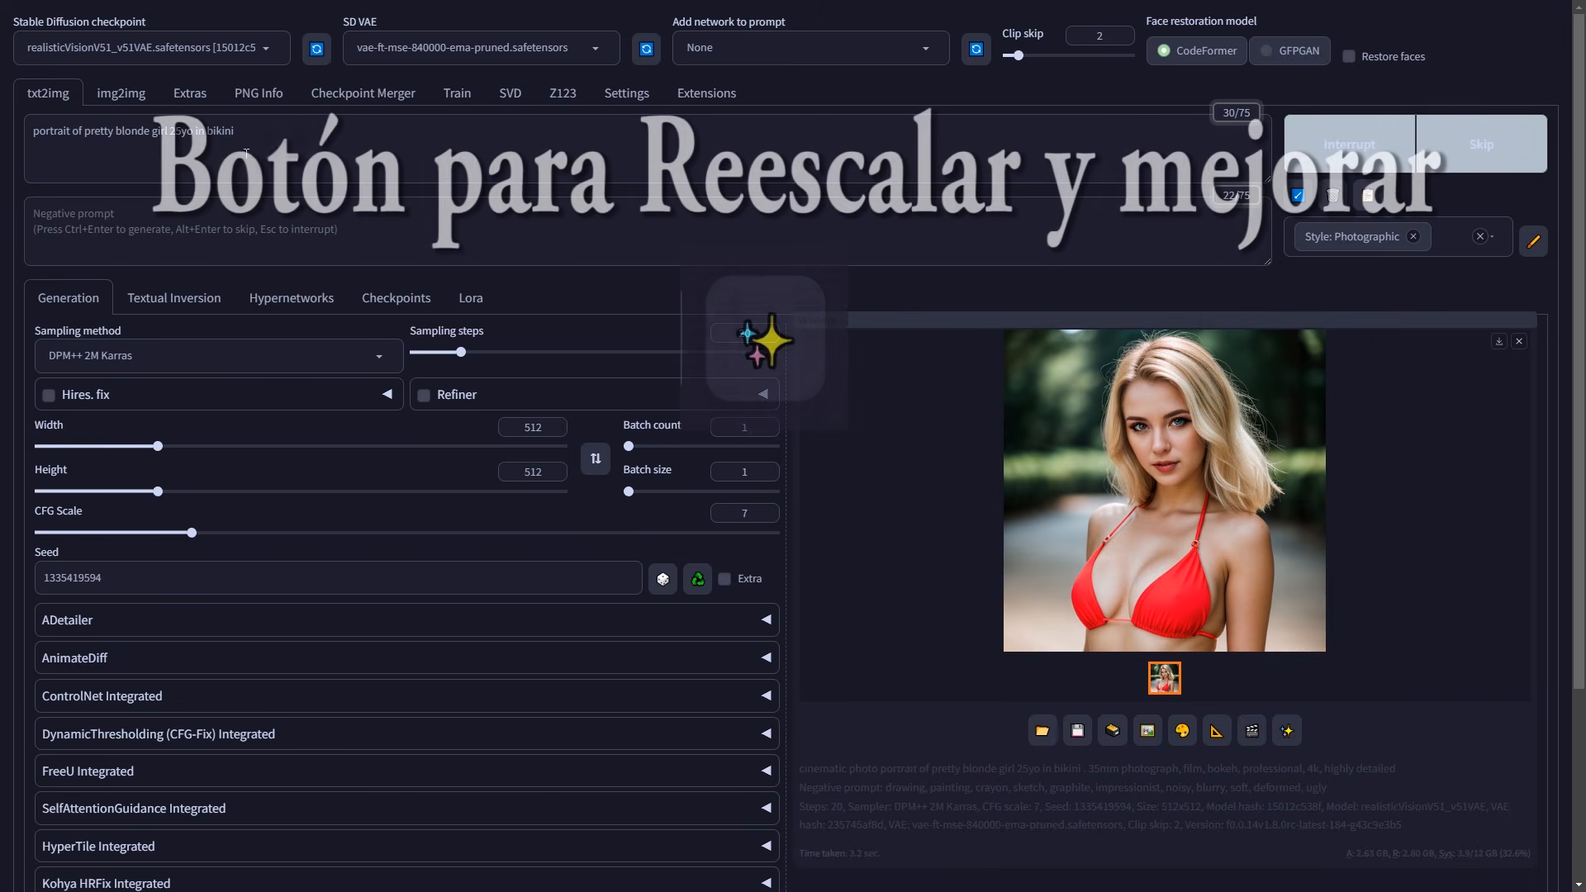
Upscale and enhance the generated txt2img portrait of the blonde girl directly from its result, using the hires. fix settings
{"action": "left_click_drag", "start_coordinate": [247, 153], "coordinate": [5, 186]}
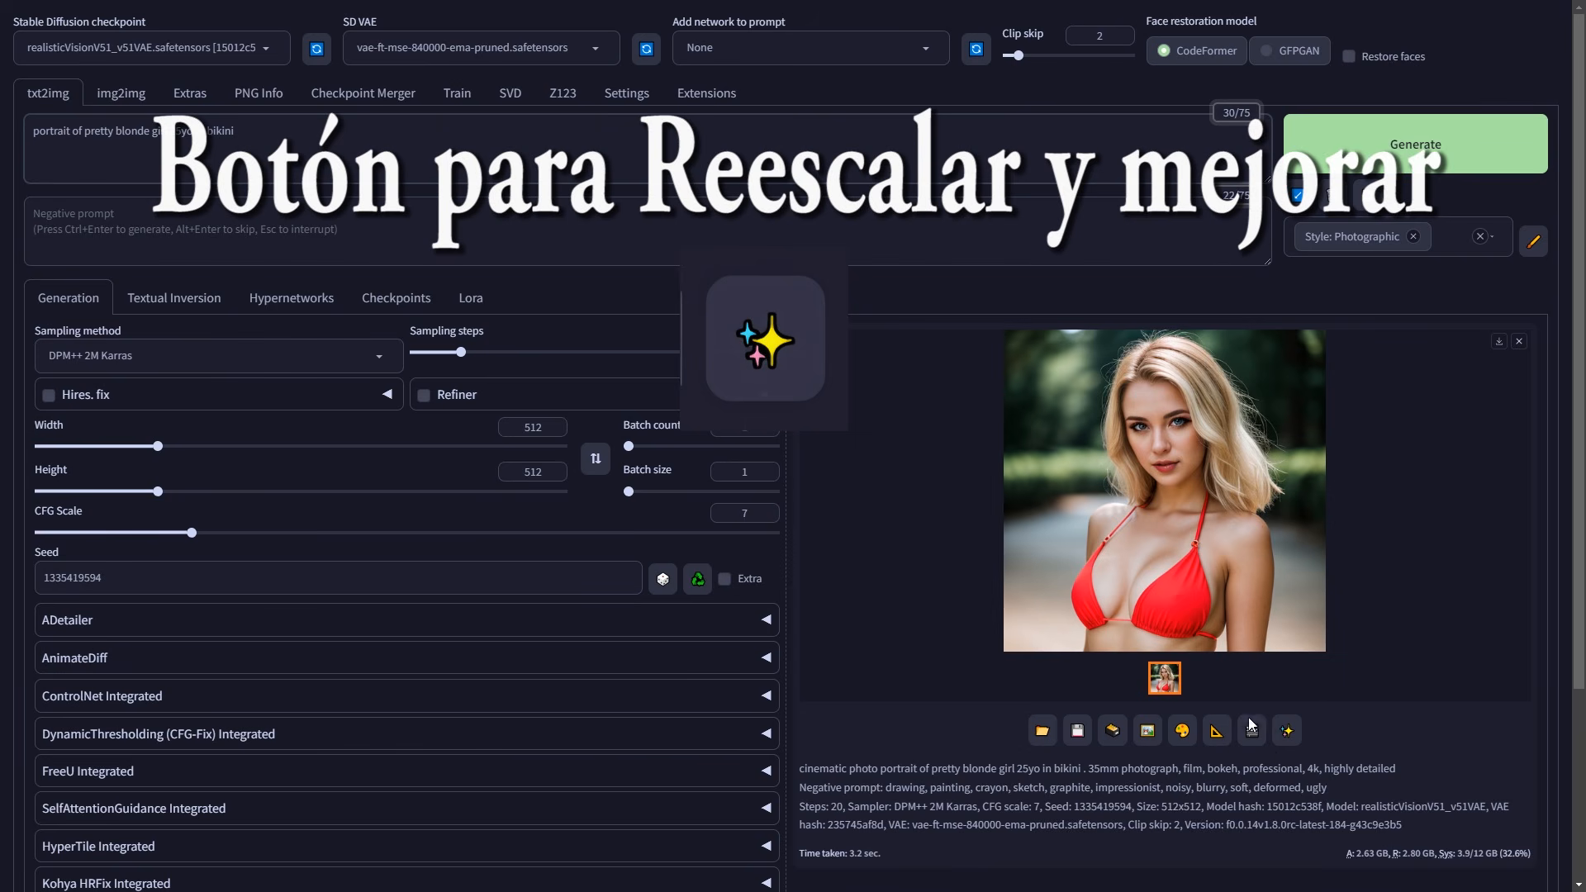
{"action": "left_click", "coordinate": [1286, 731]}
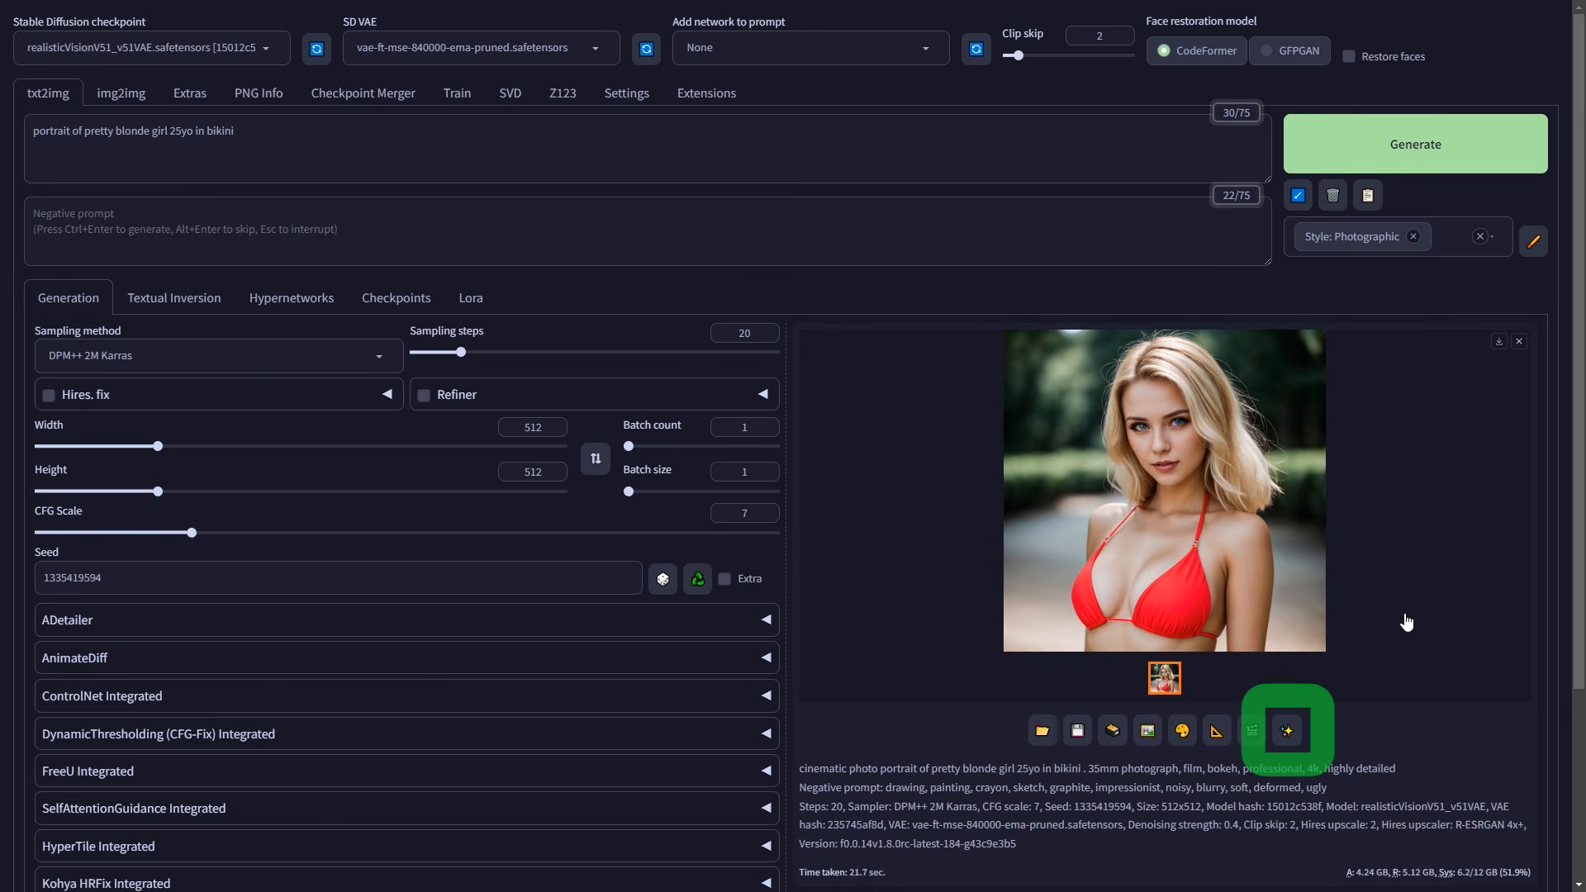
{"action": "left_click", "coordinate": [1415, 633]}
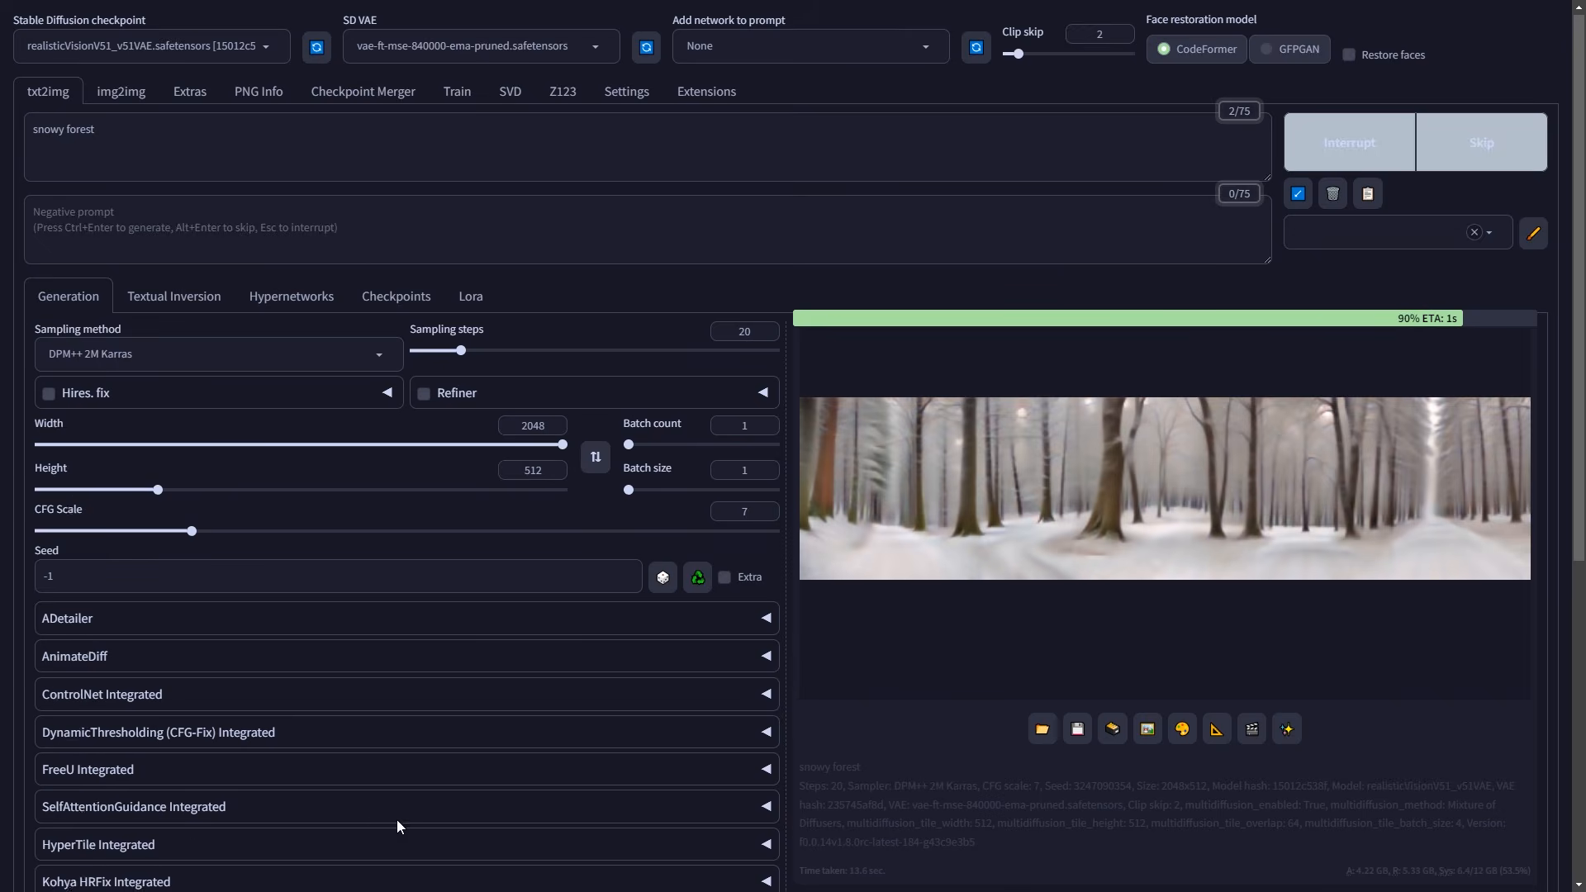
Review the MultiDiffusion settings and generate another 2048 x 512 image of the snowy forest
{"action": "scroll", "coordinate": [396, 820], "scroll_direction": "down", "scroll_amount": 5}
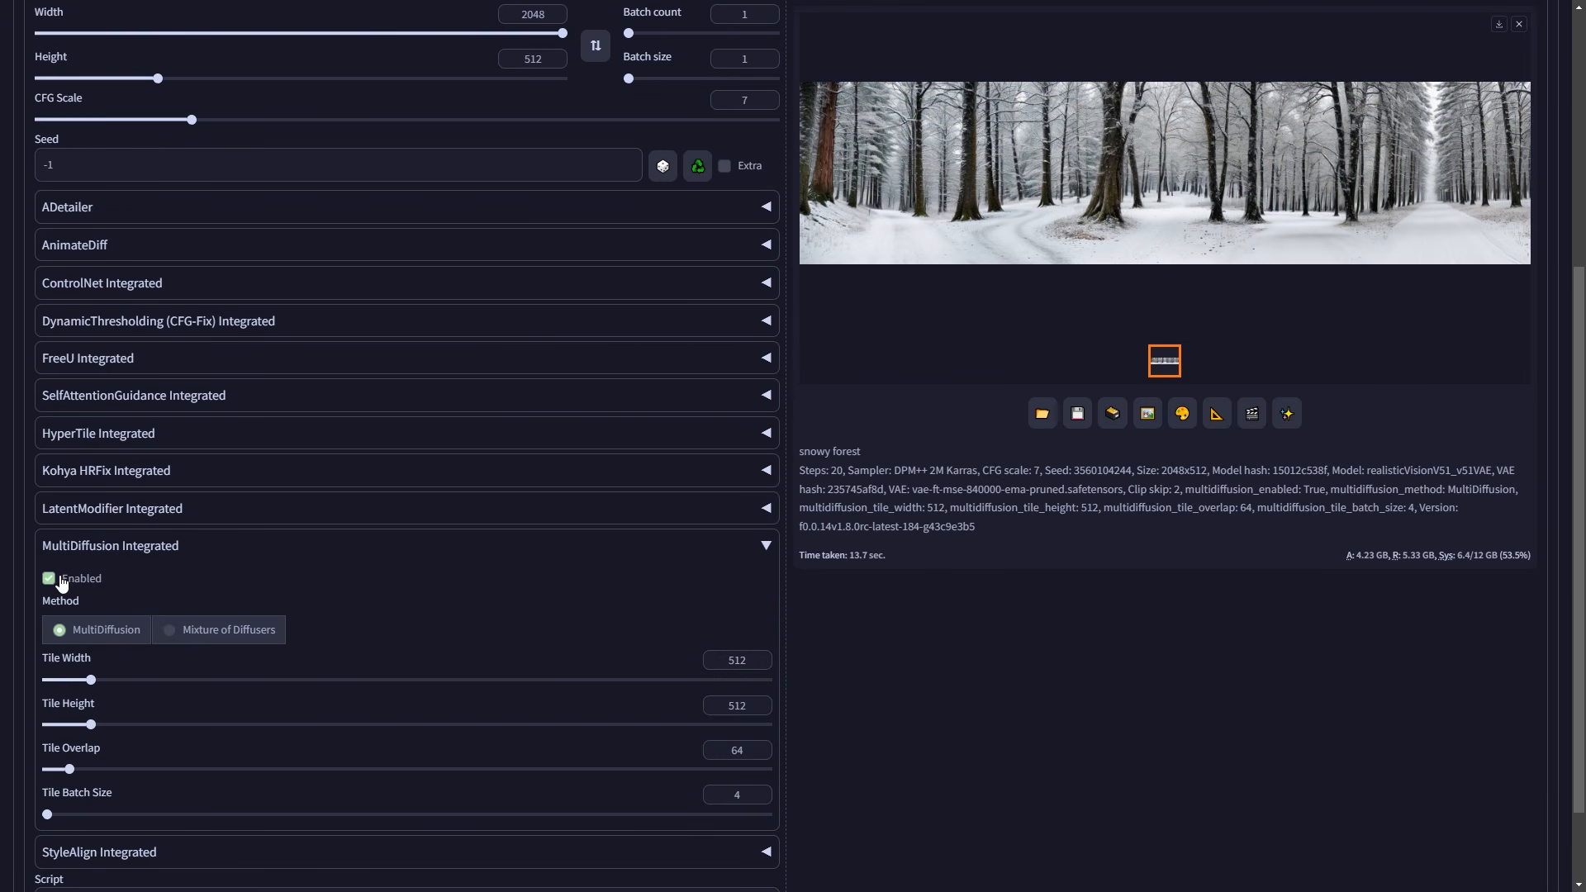
{"action": "scroll", "coordinate": [785, 520], "scroll_direction": "up", "scroll_amount": 5}
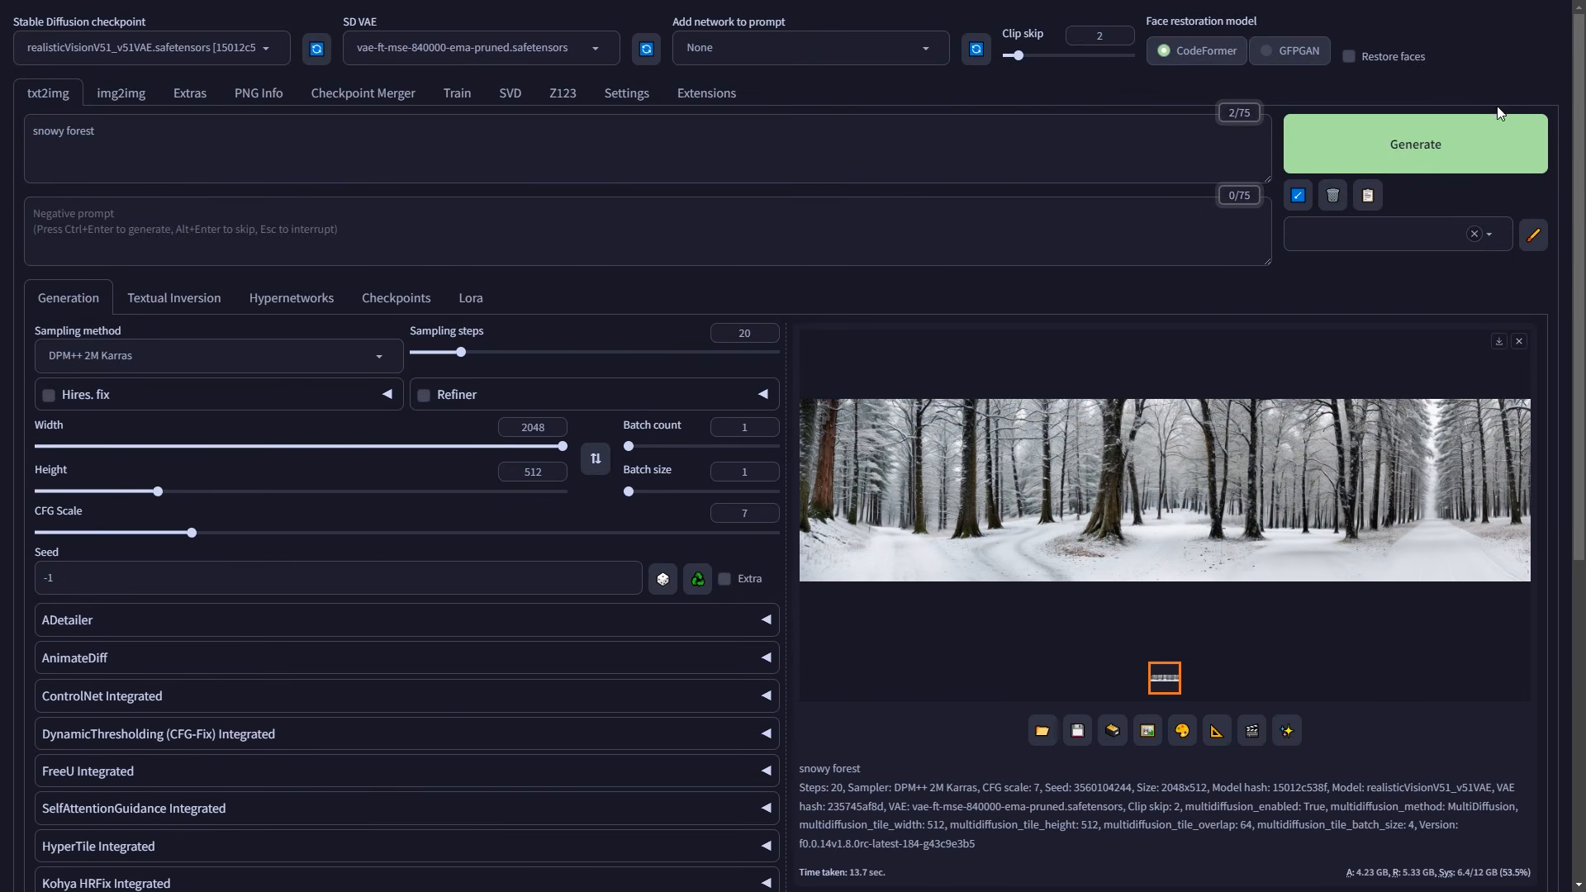
{"action": "left_click", "coordinate": [1514, 142]}
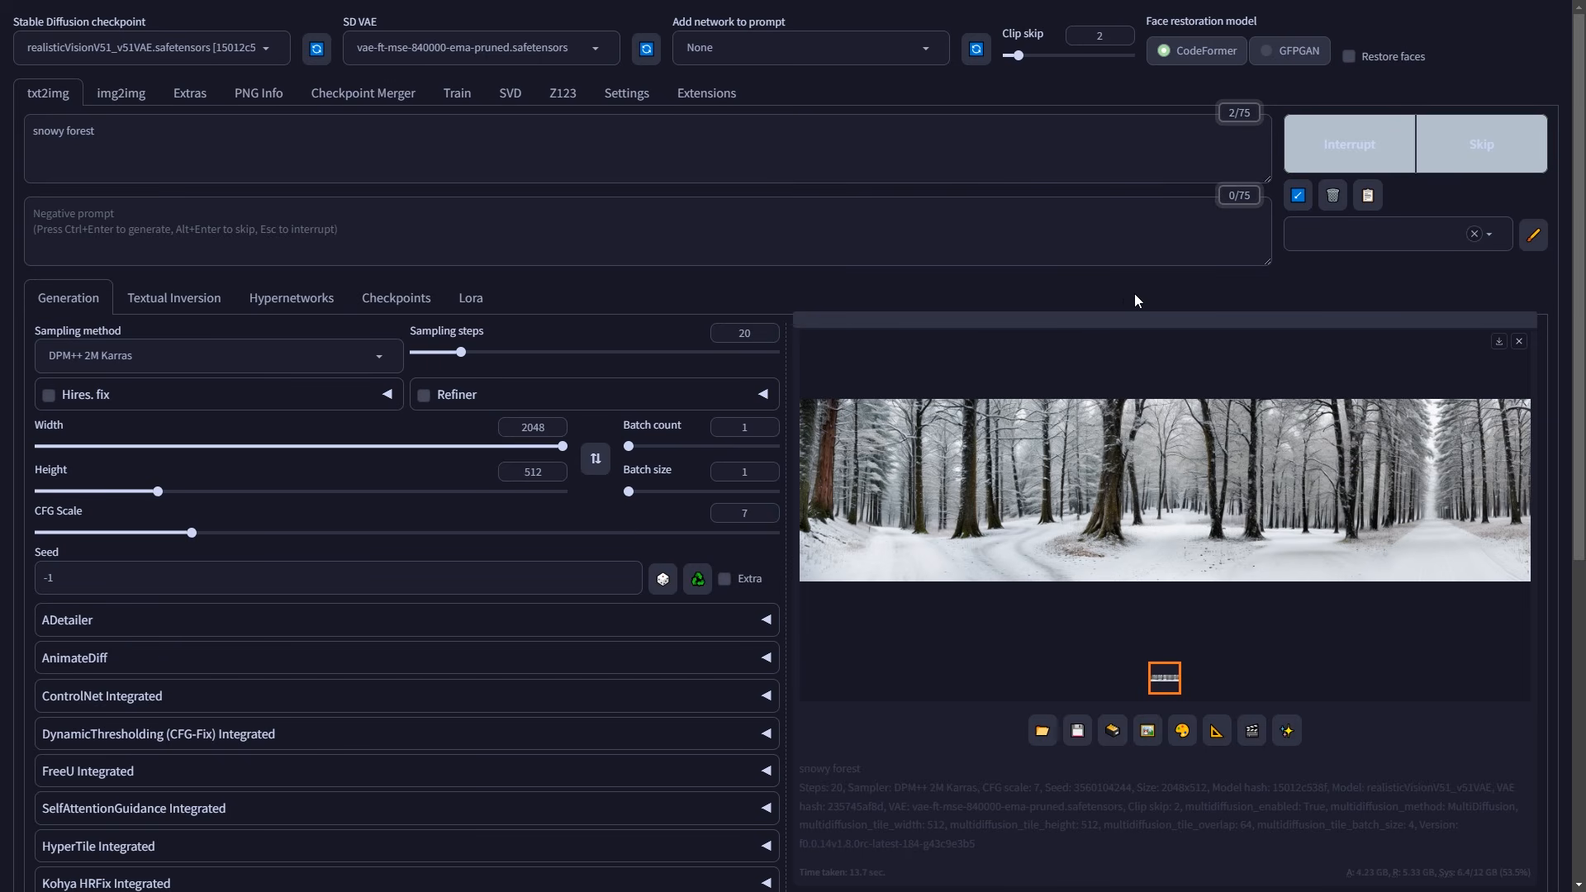